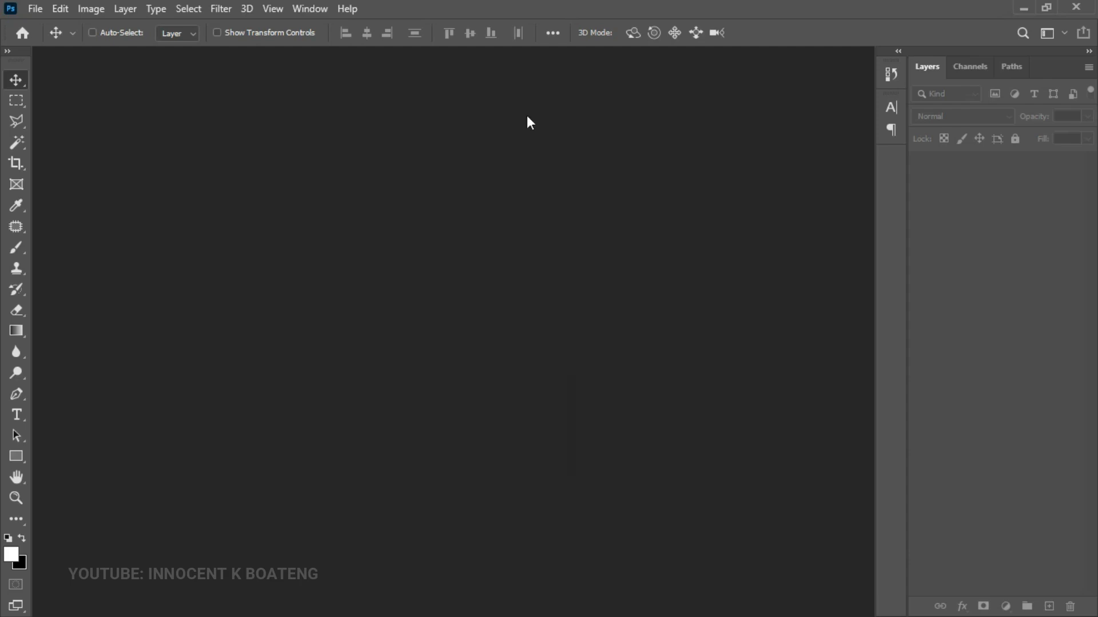
Step: Create a new portrait document from the A5 print preset, 148 x 210 mm at 300 ppi
key(ctrl+n)
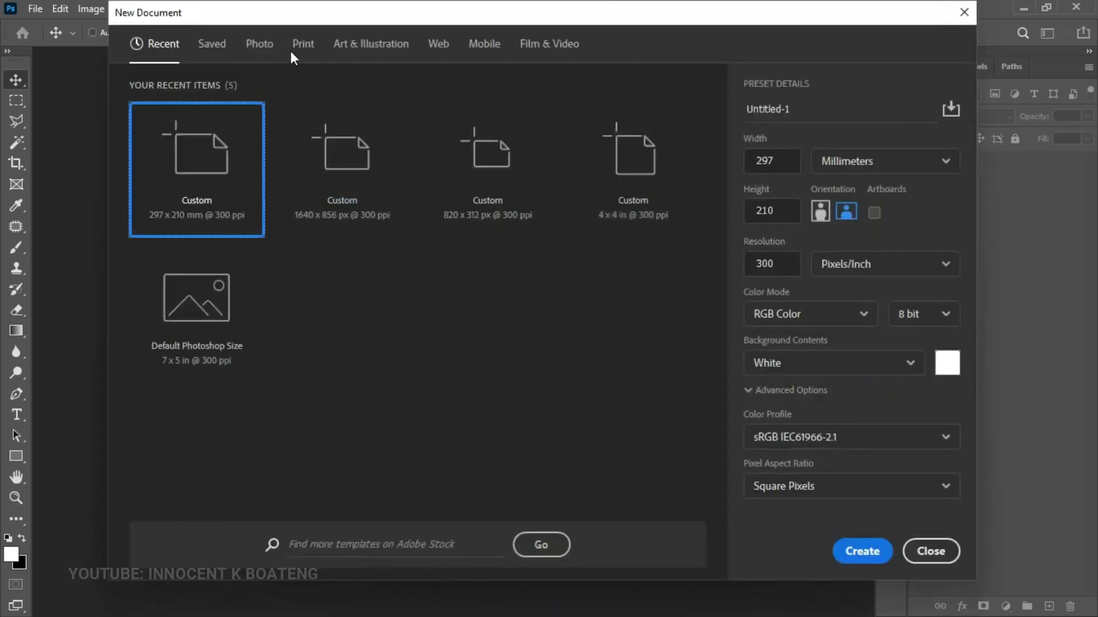
click(305, 46)
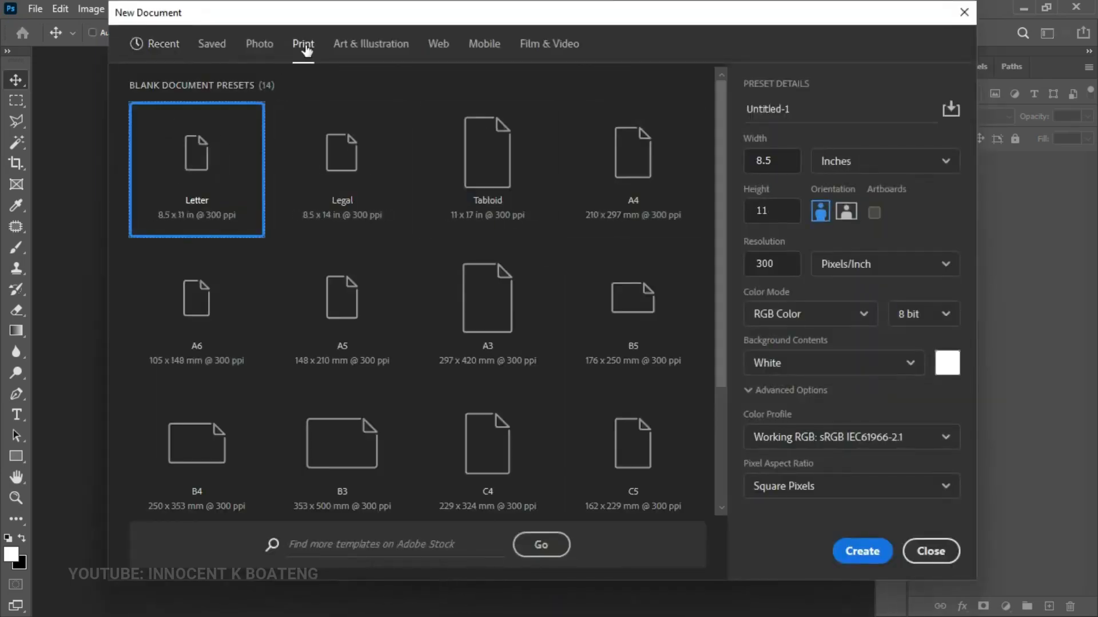
click(342, 335)
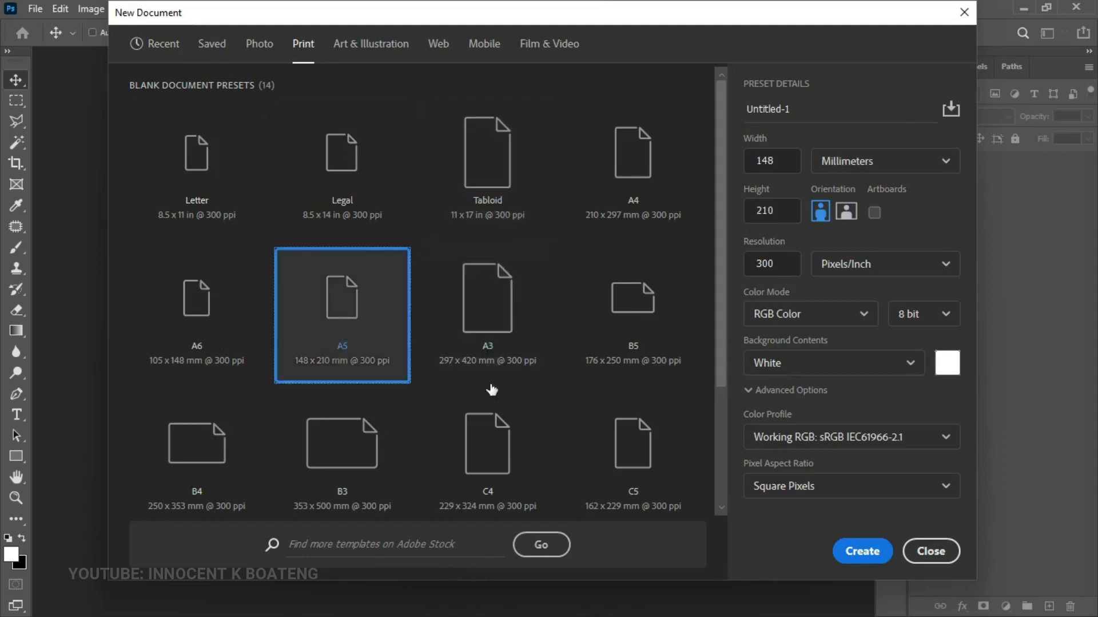
click(863, 551)
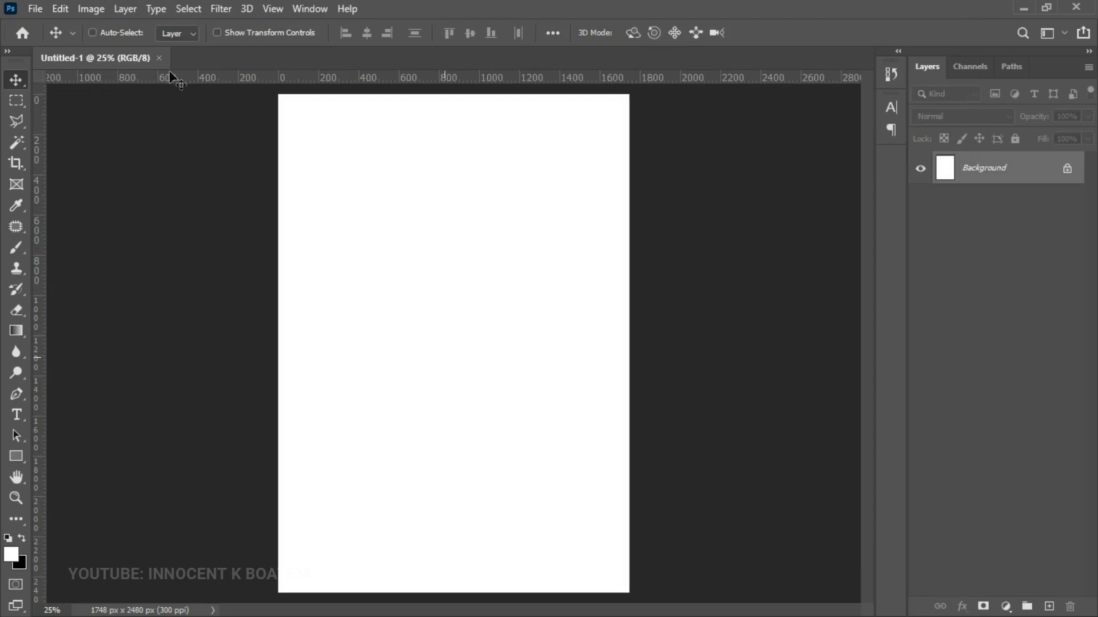
Step: Place the emerald watercolor leaf background image into the document as an embedded object
click(44, 13)
click(107, 326)
scroll(440, 251, down, 3)
scroll(455, 269, up, 3)
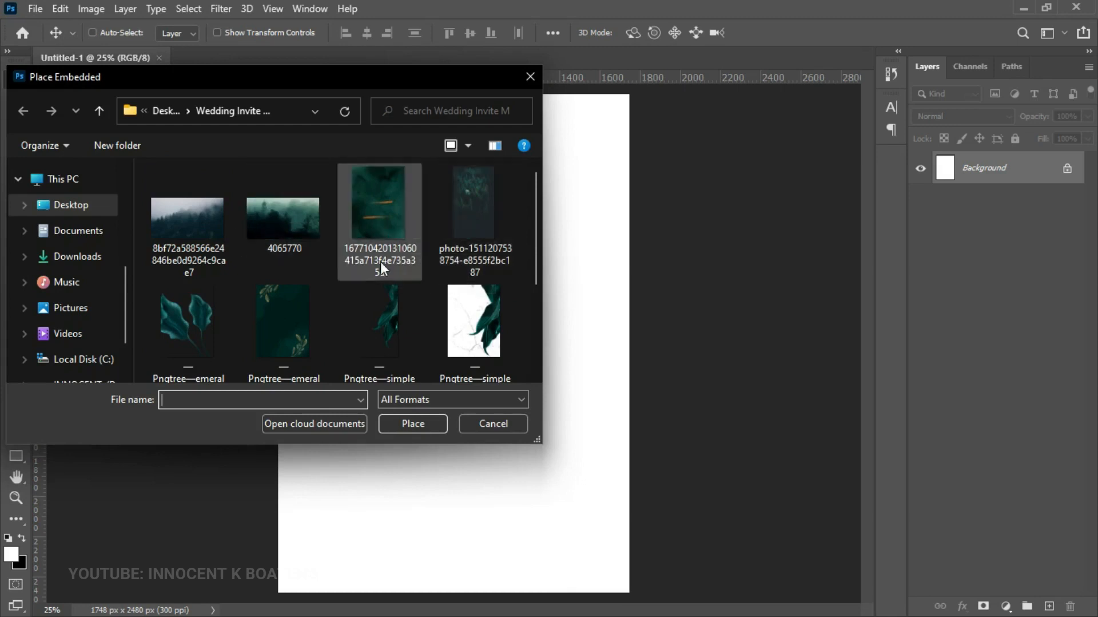
click(296, 325)
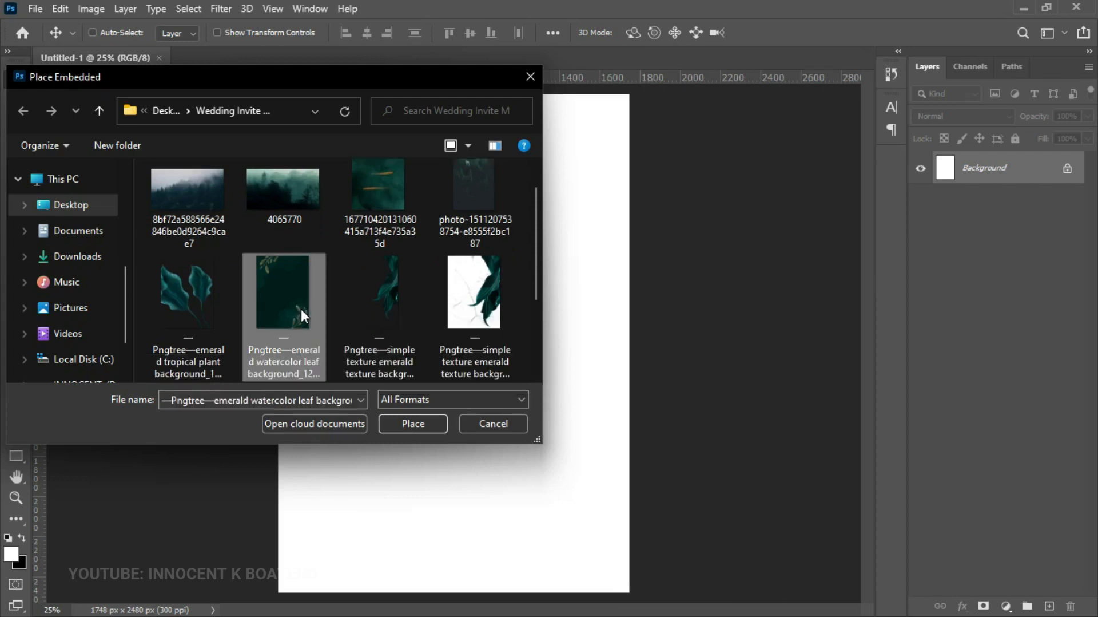
double_click(301, 309)
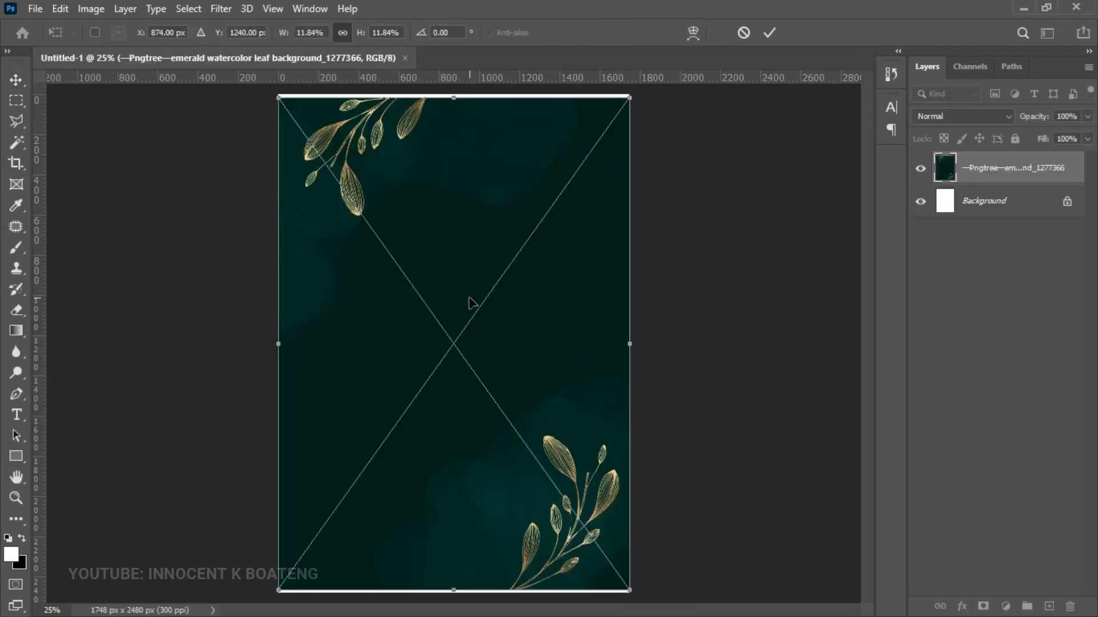
Step: Enlarge the placed watercolor leaf background slightly past all page edges and rasterize its layer
drag(278, 98, 274, 91)
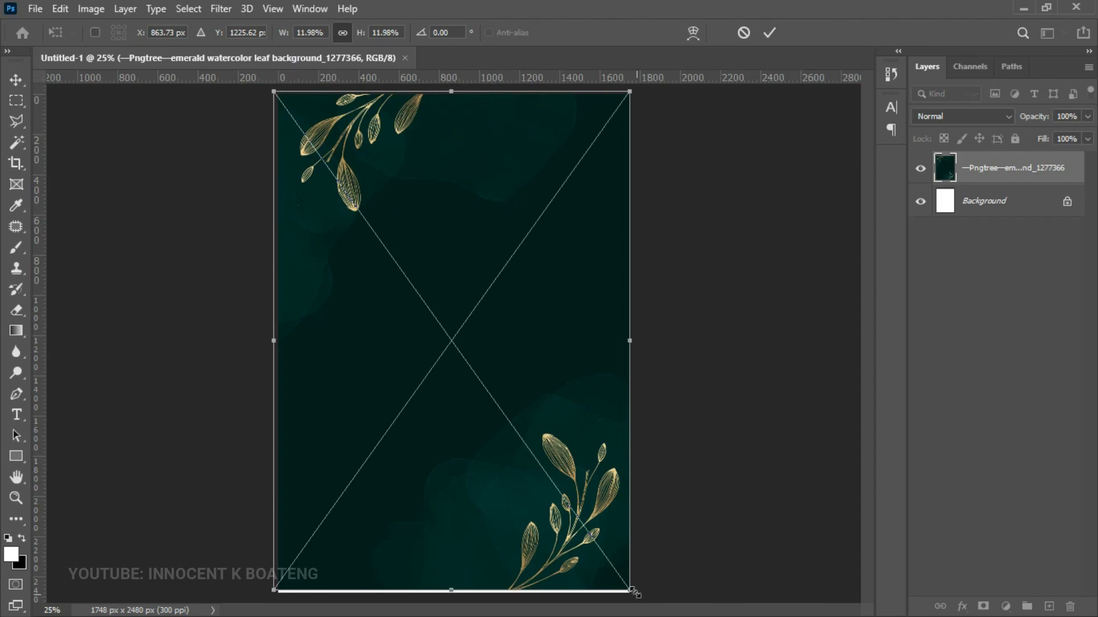
drag(634, 591, 640, 595)
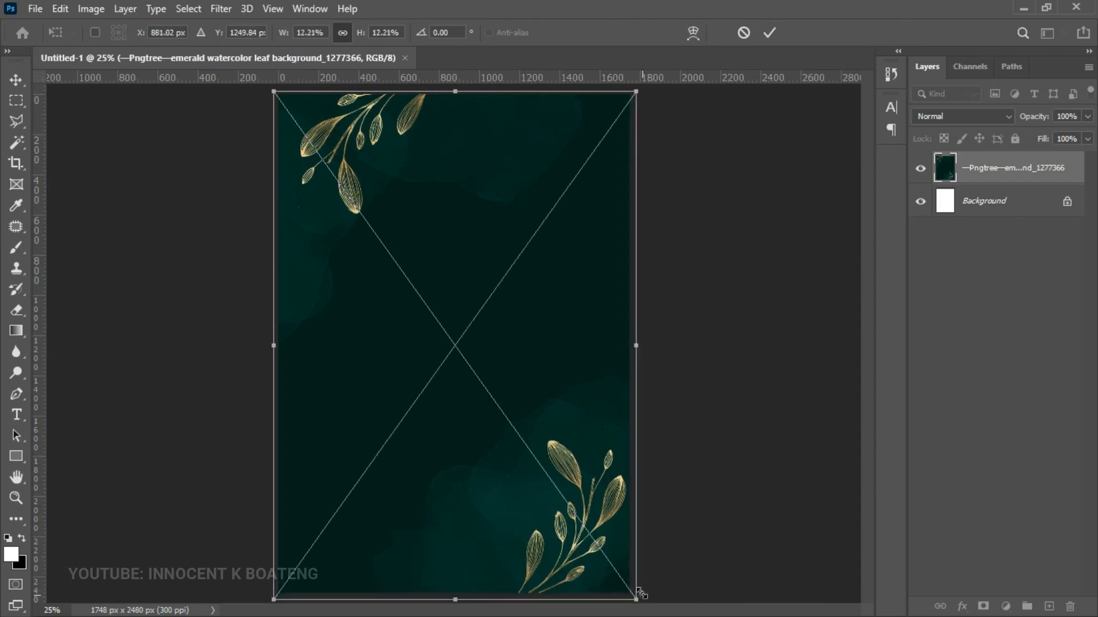
drag(270, 86, 269, 84)
key(Return)
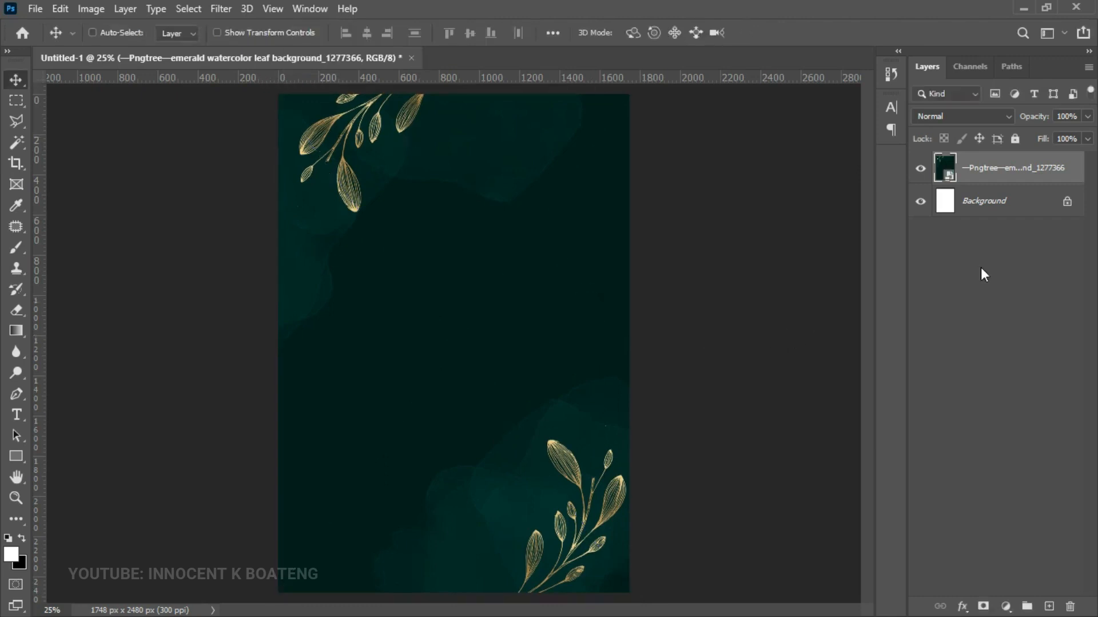
right_click(999, 168)
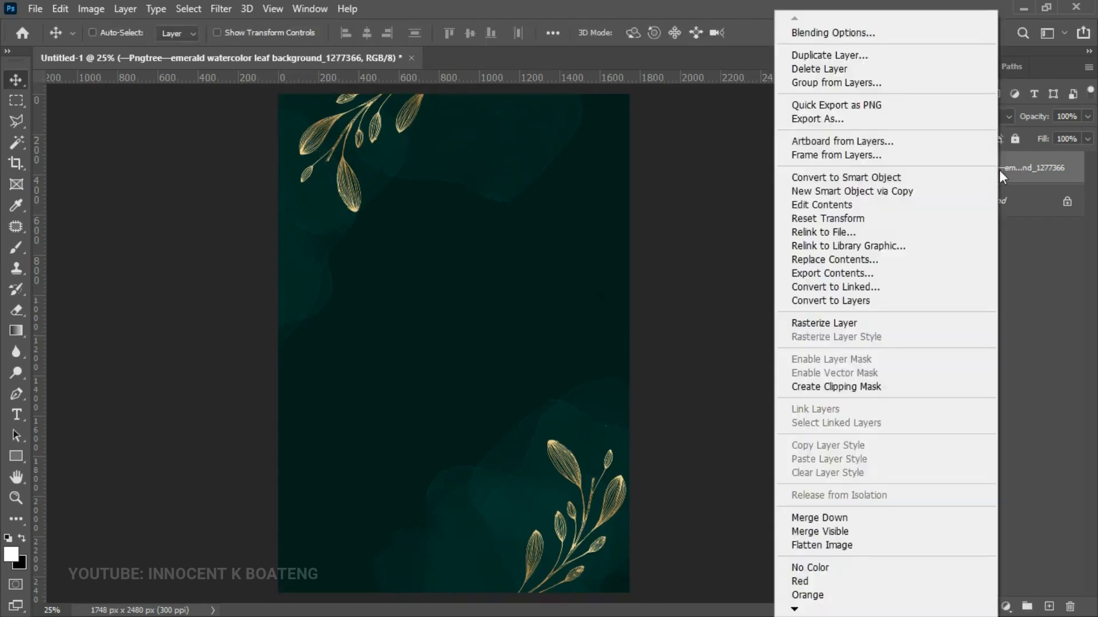
click(869, 325)
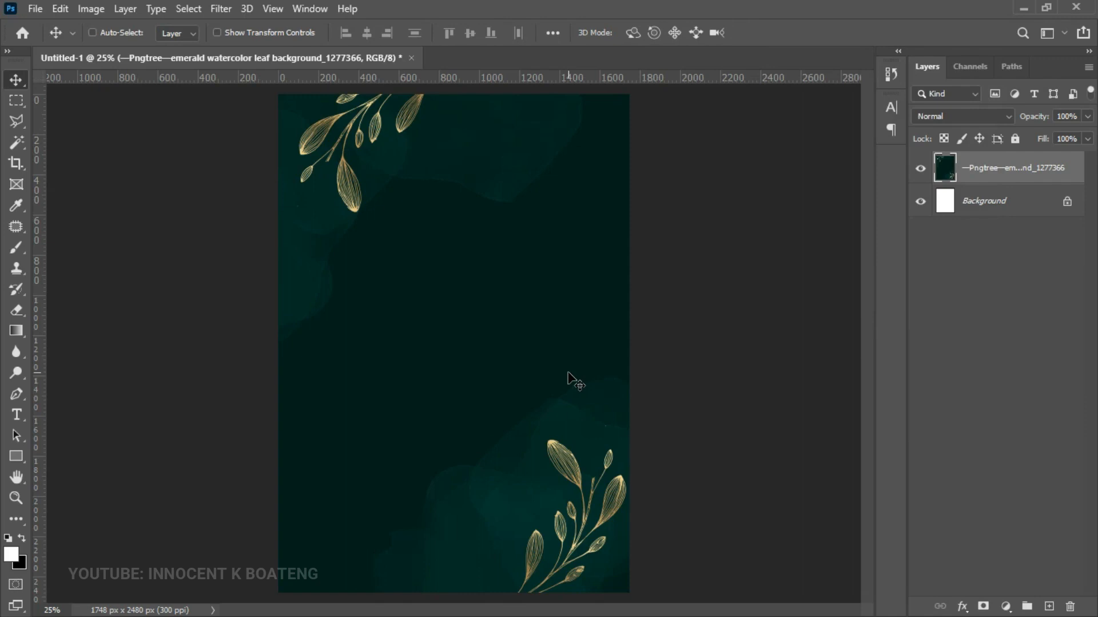
Step: Adjust the background image with Levels, raising the black input point and slightly lowering the white input point
key(ctrl+l)
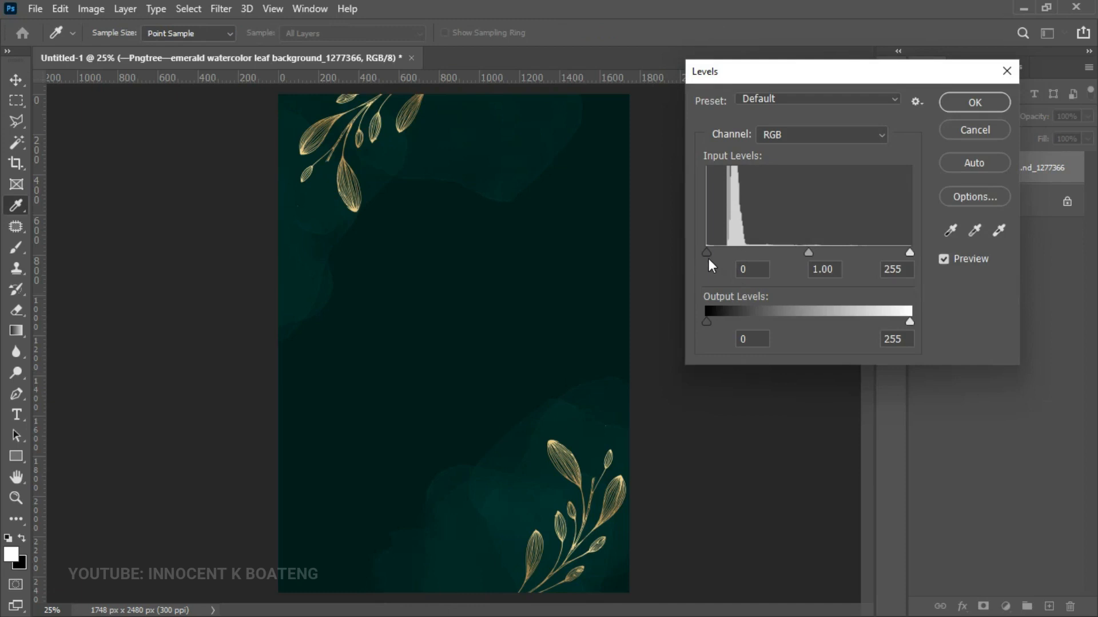
drag(708, 254, 715, 253)
mouse_move(912, 254)
mouse_down()
mouse_move(868, 255)
mouse_move(907, 248)
mouse_up()
click(965, 102)
key(v)
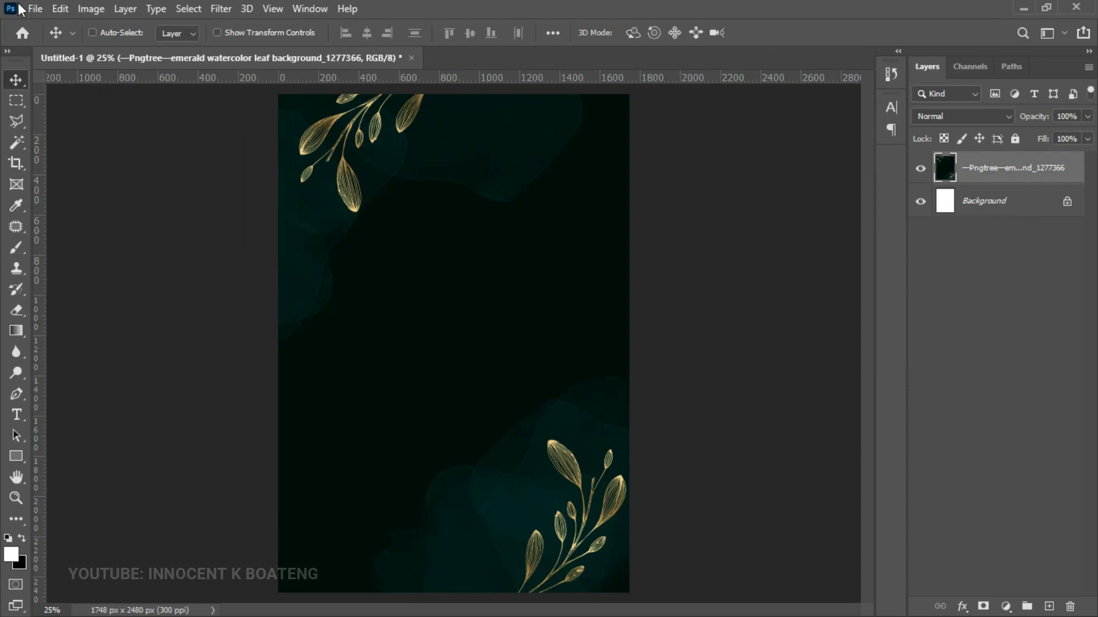
Step: Place the emerald tropical plant image as an embedded object above the leaf background
click(37, 8)
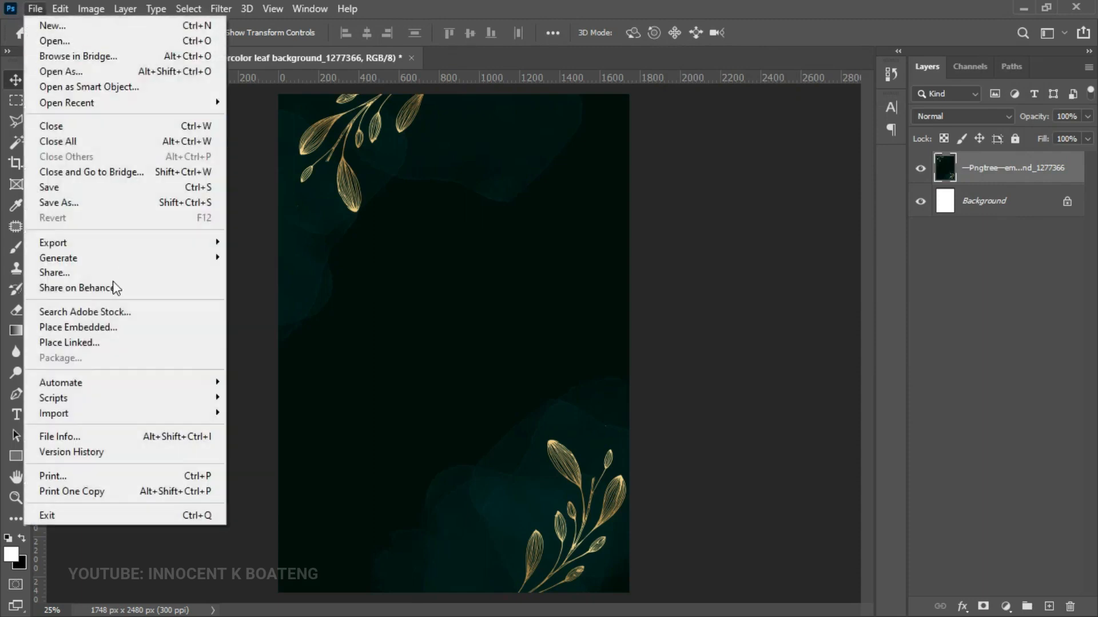
click(109, 325)
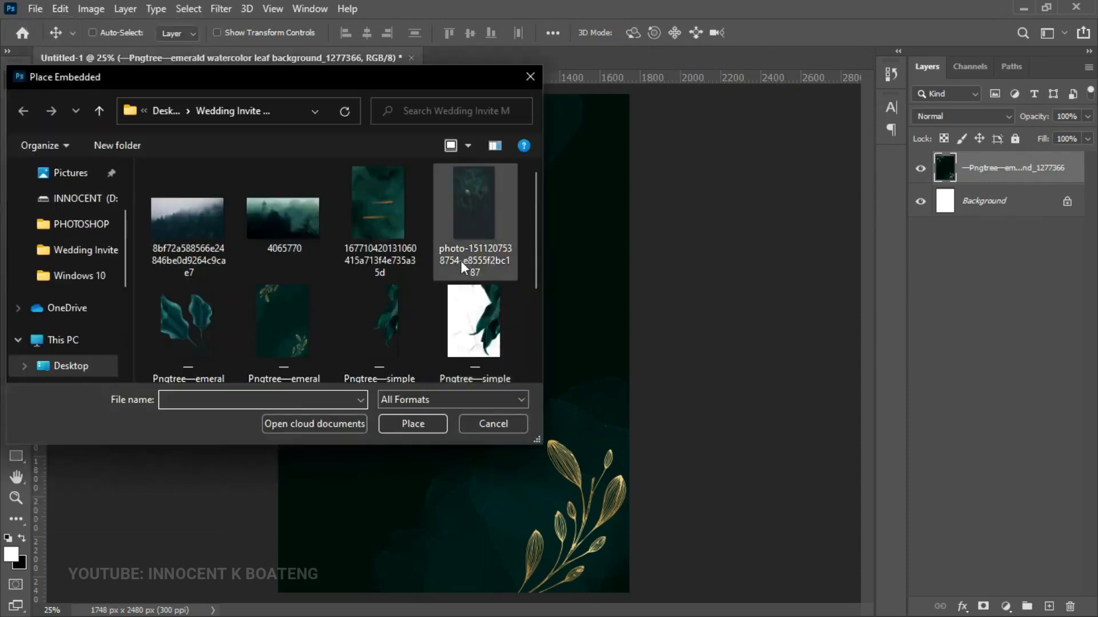
scroll(461, 260, down, 5)
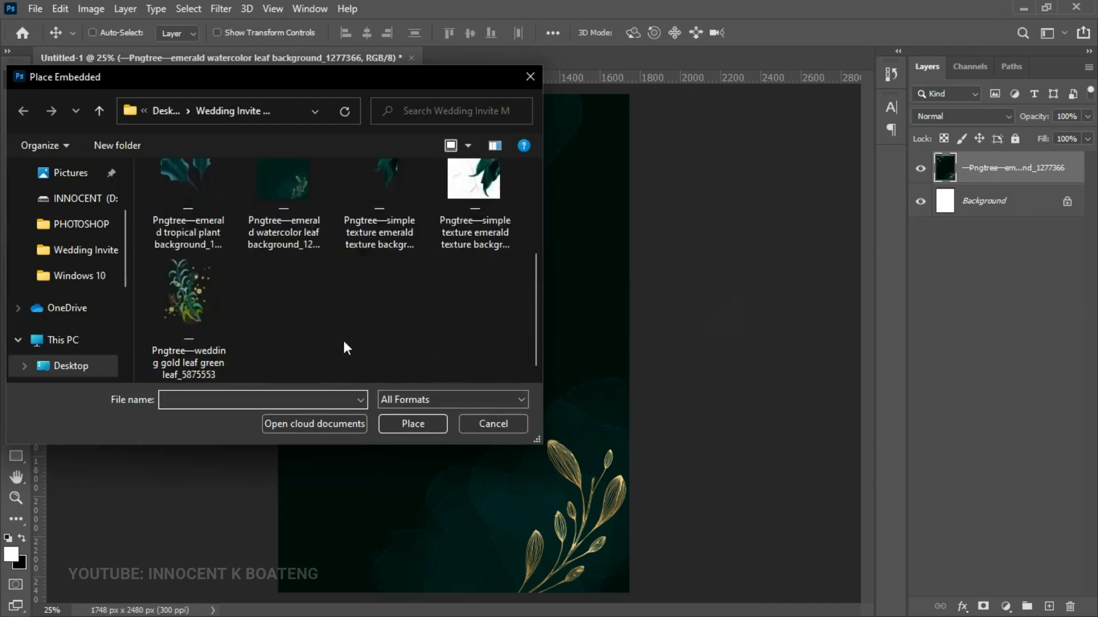
scroll(343, 340, up, 1)
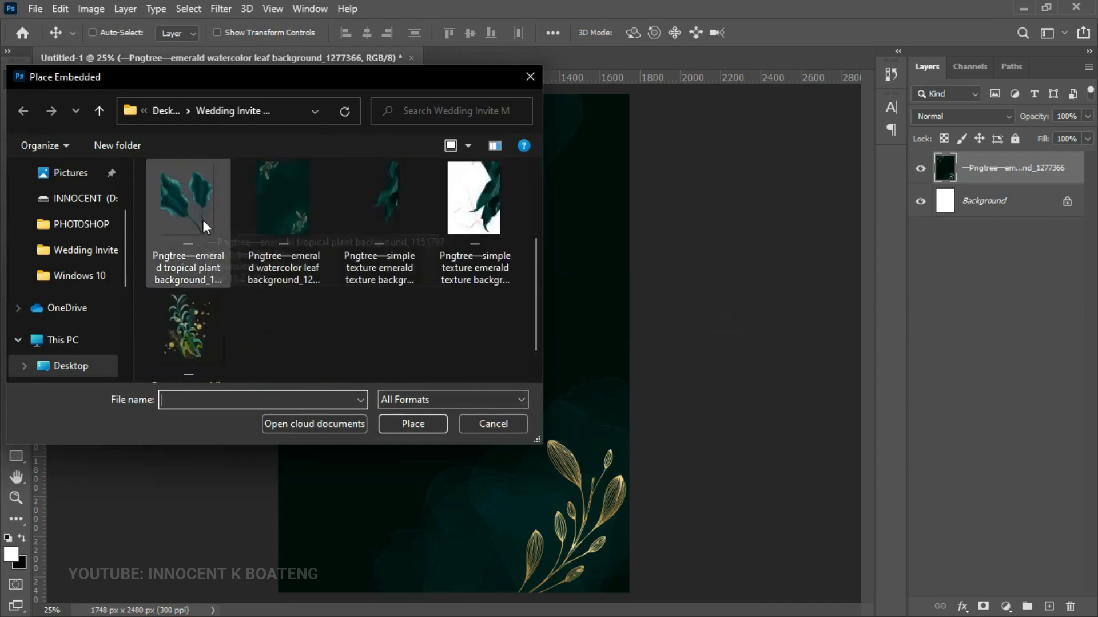
double_click(193, 232)
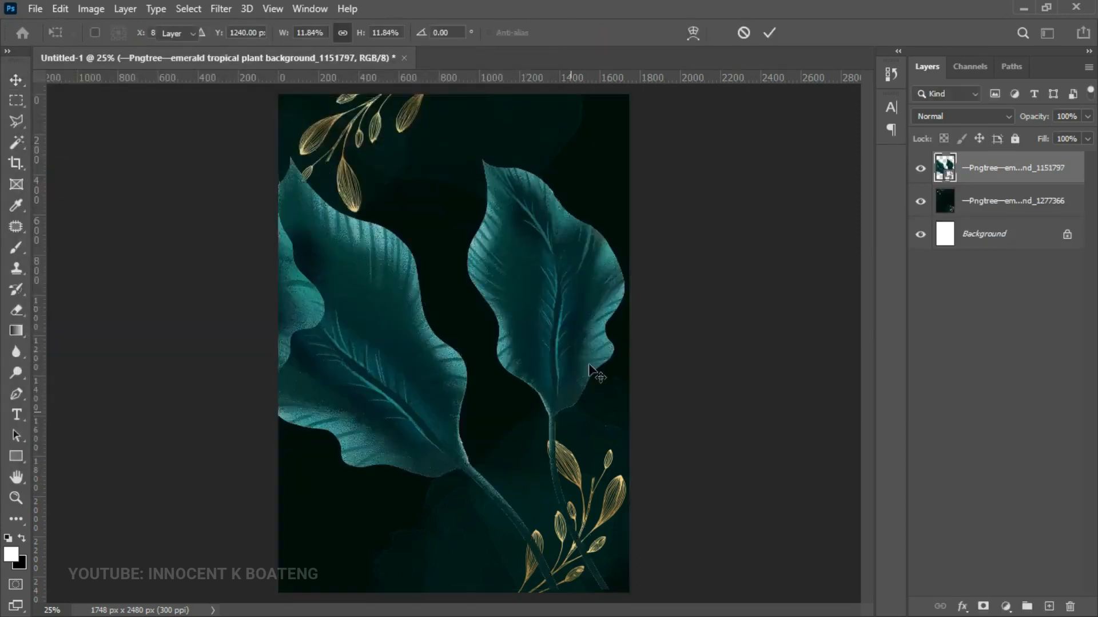
key(Return)
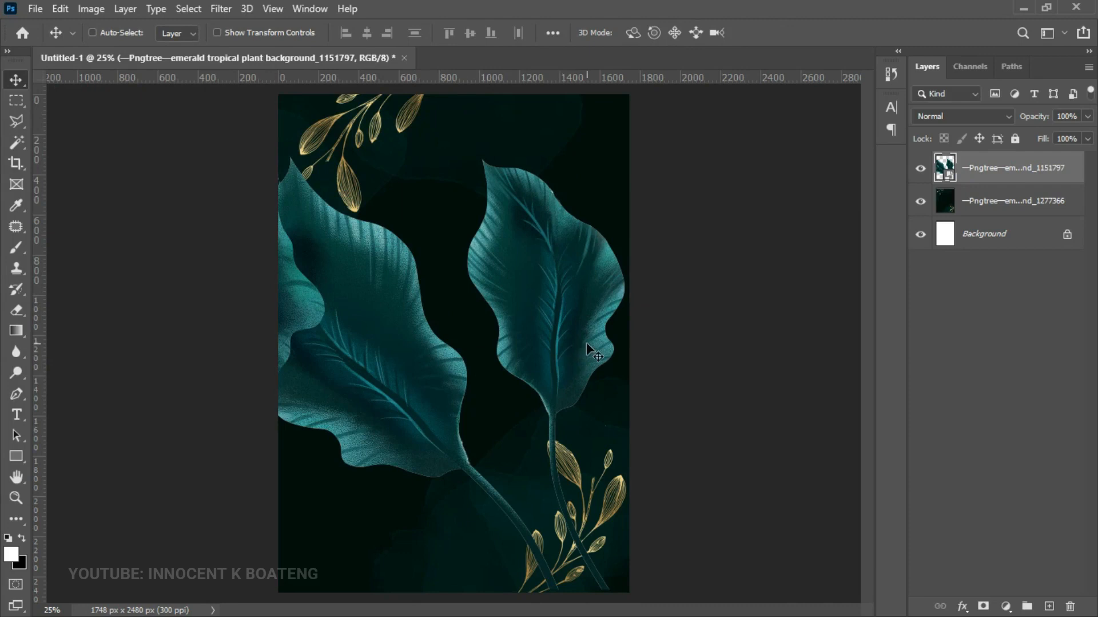
Step: Scale the tropical plant image to about 5.34% and position it in the page's lower-left corner
key(ctrl+t)
drag(629, 98, 489, 400)
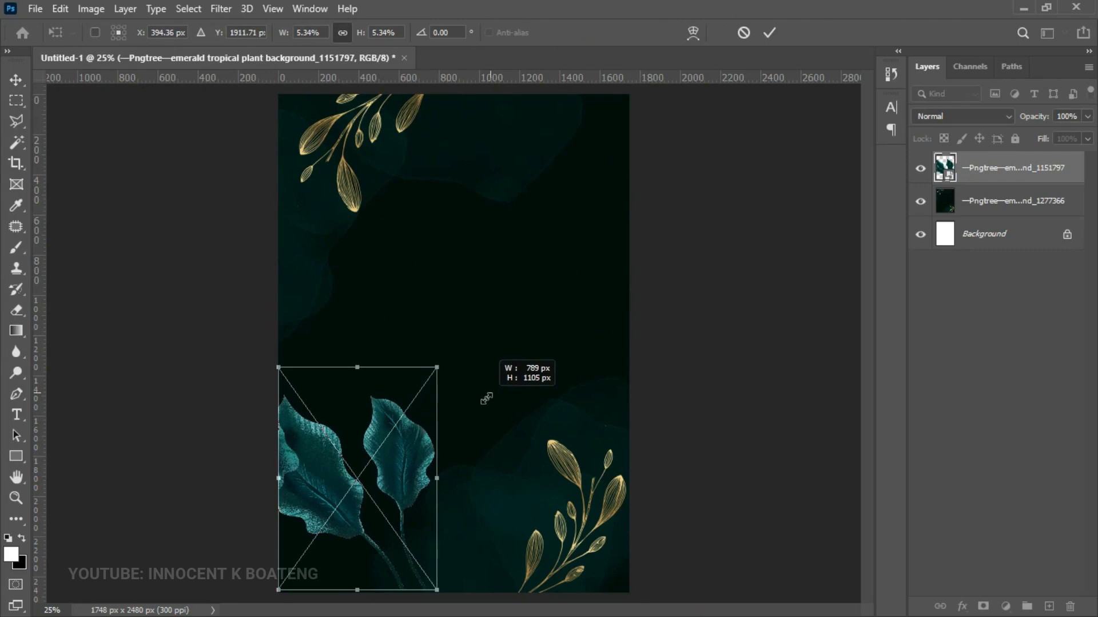
drag(410, 475, 403, 479)
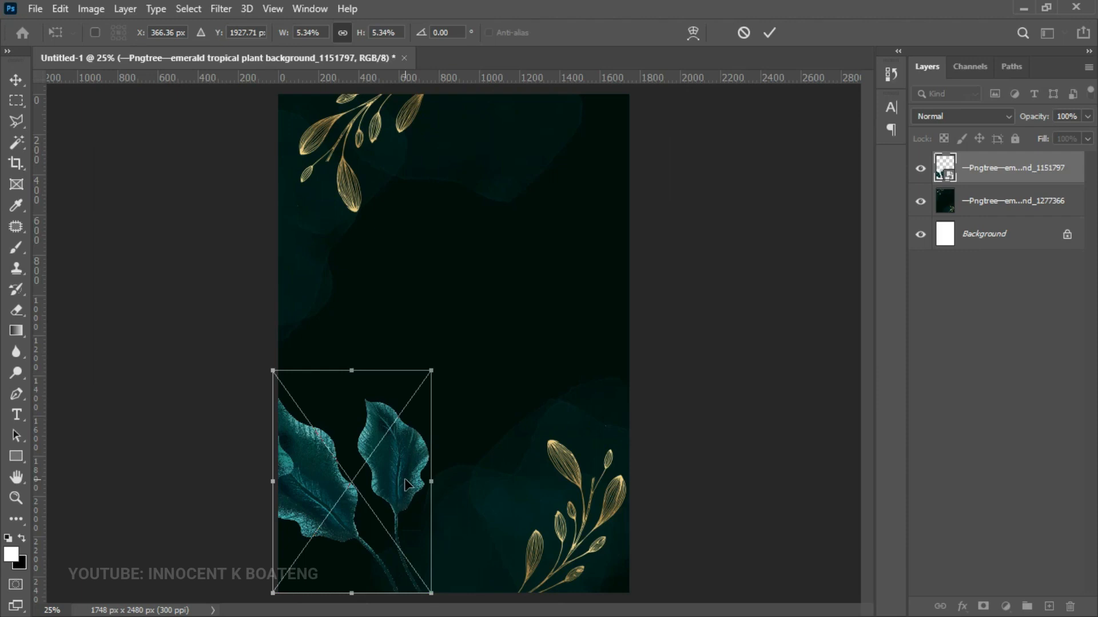
key(Return)
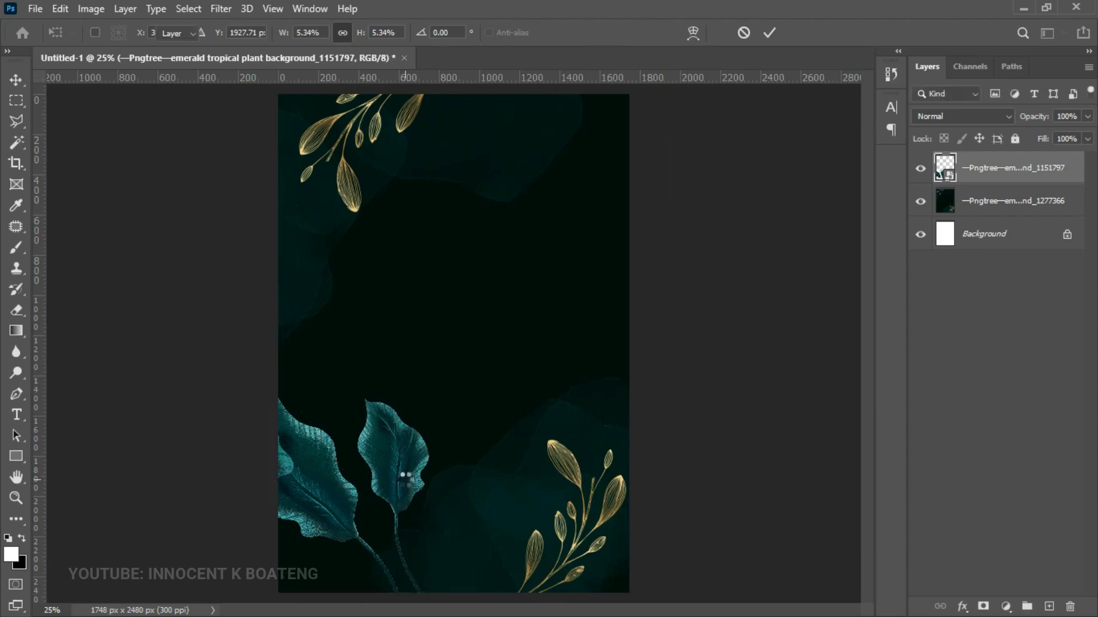
Step: Rasterize the tropical plant layer and lower its opacity to 14%
right_click(995, 172)
click(835, 323)
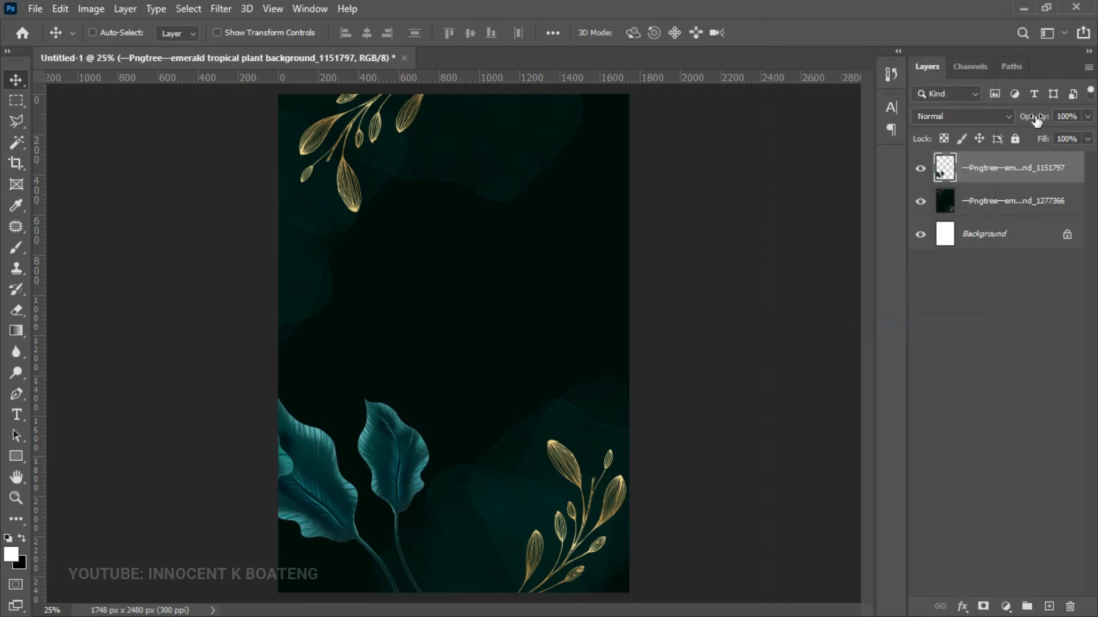
drag(1037, 119, 996, 118)
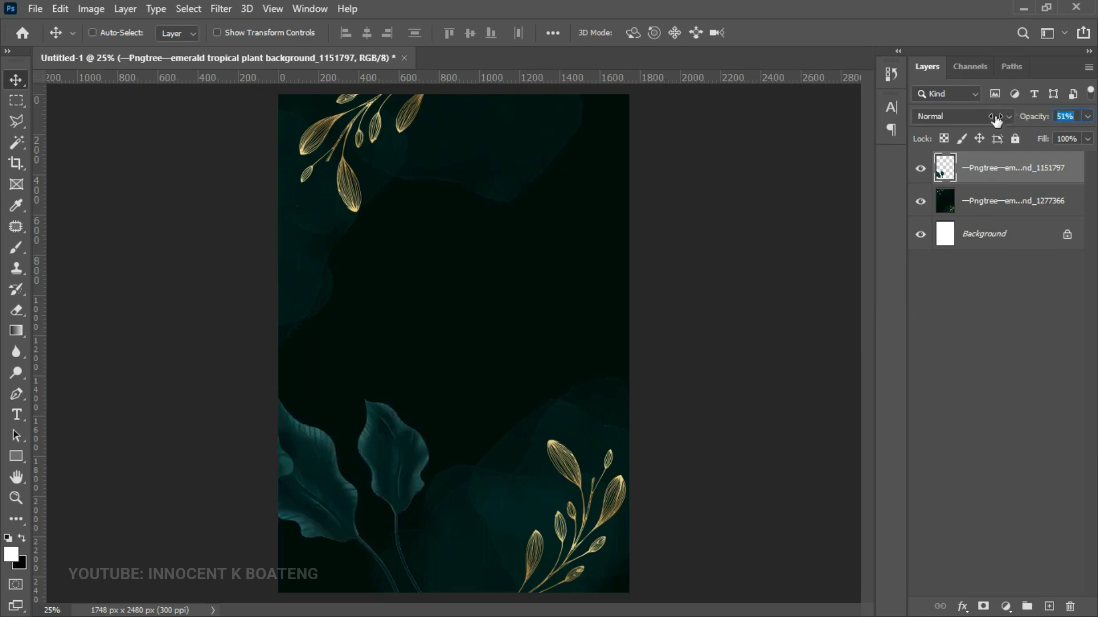
drag(996, 118, 966, 123)
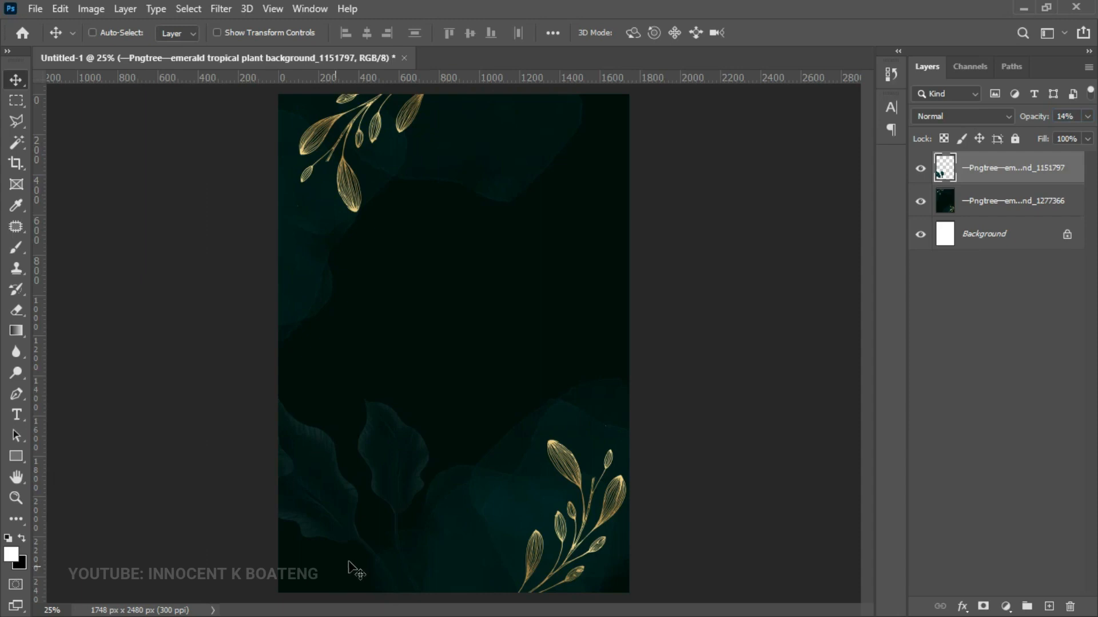
Step: Place the "simple texture emerald texture background 2" leaf image as an embedded object
click(34, 10)
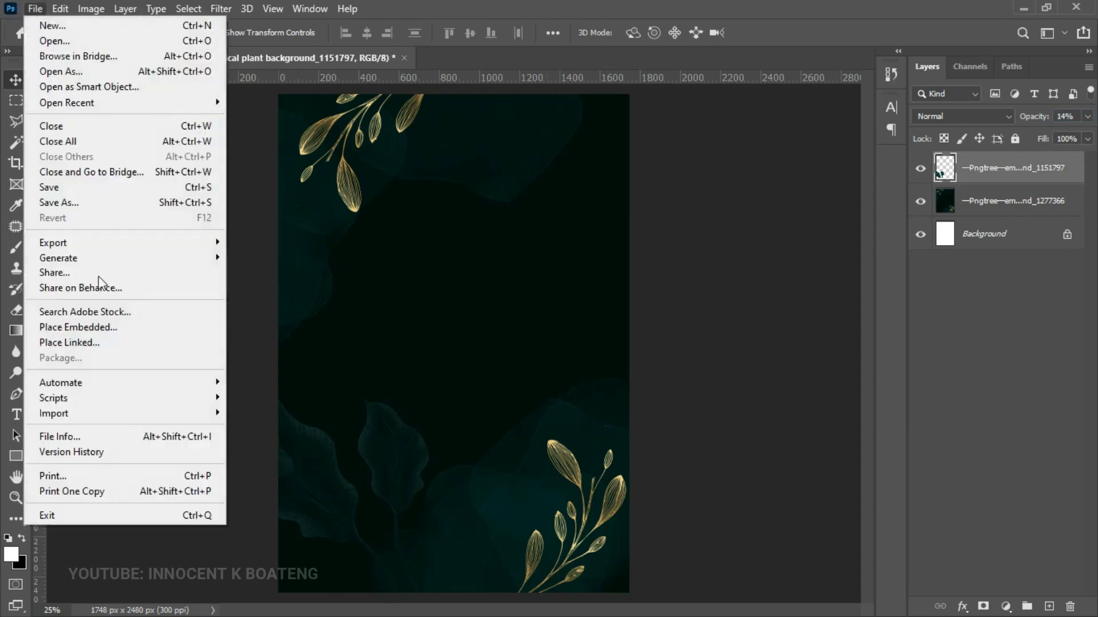
click(112, 326)
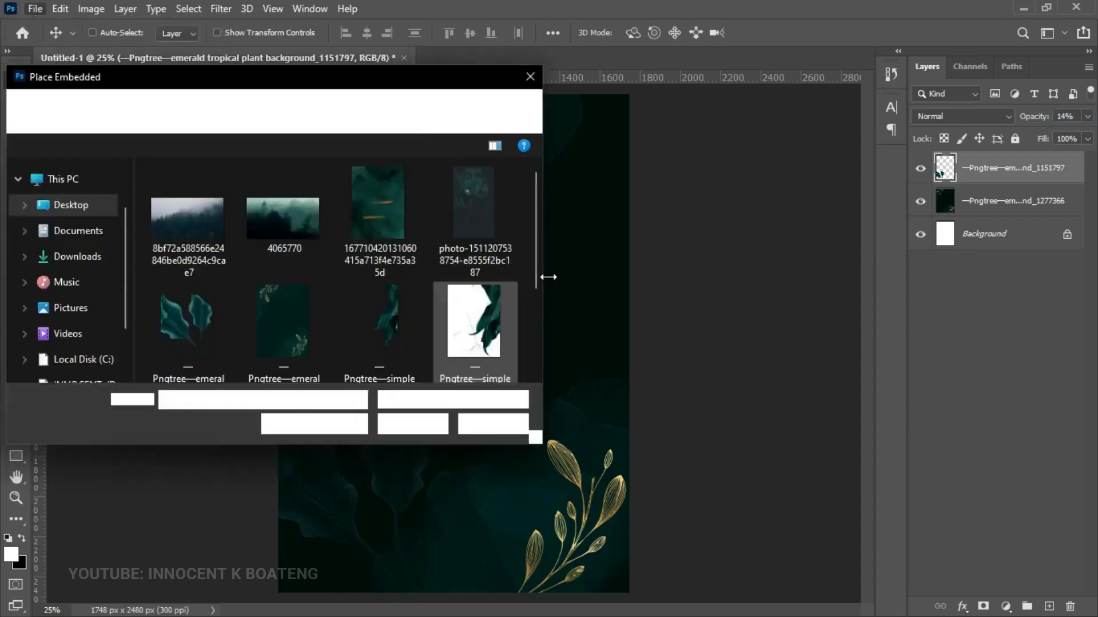
scroll(424, 312, down, 1)
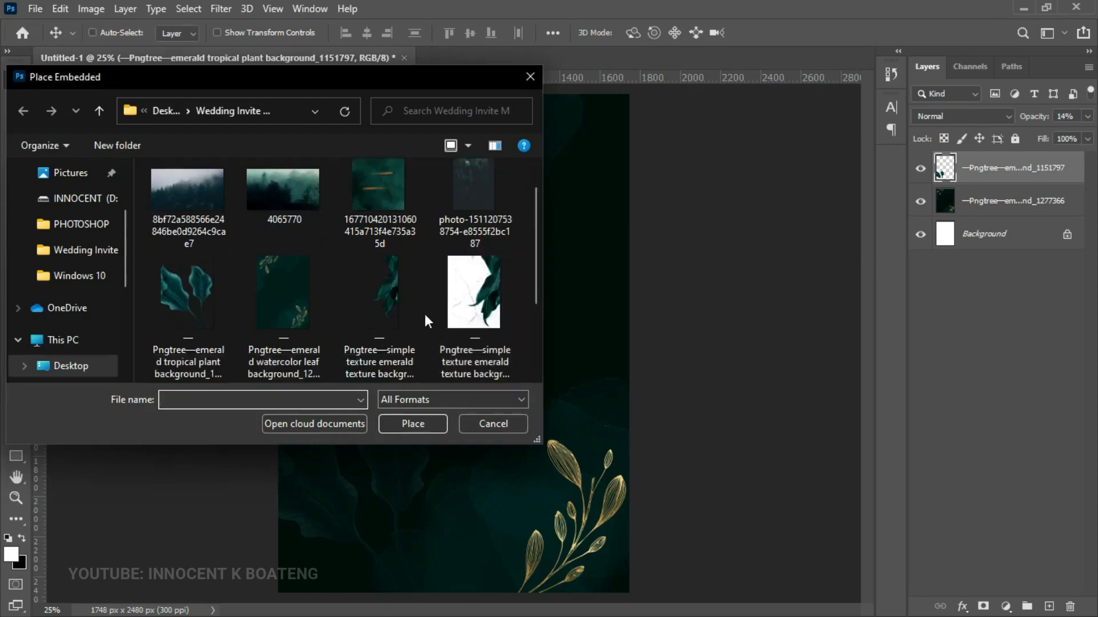
double_click(393, 310)
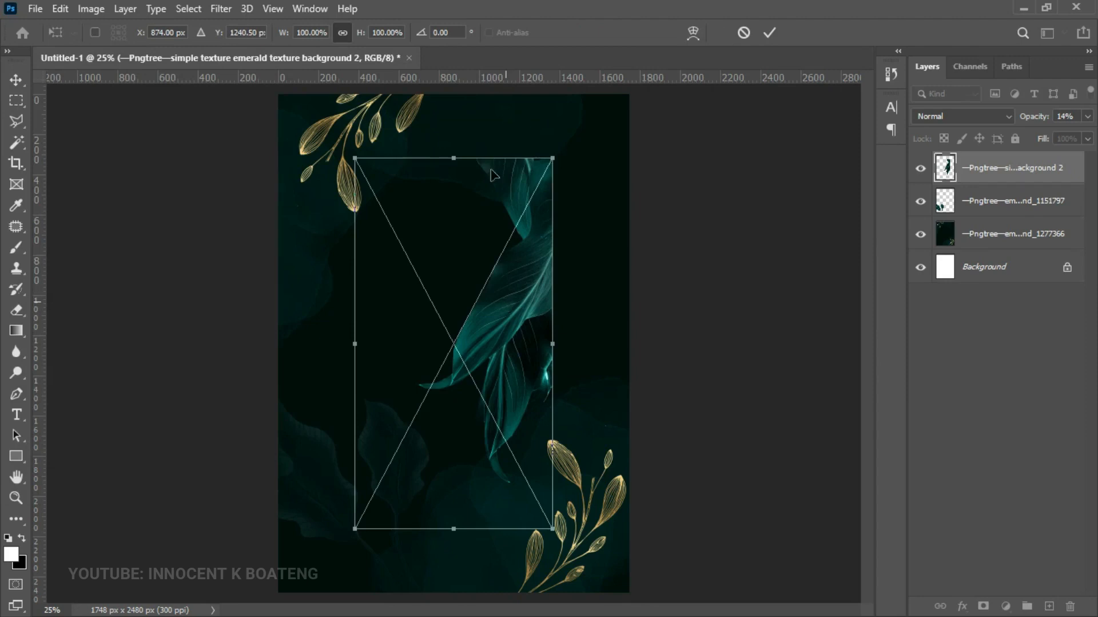
Step: Move the newly placed leaf image against the page's upper-right edge and set its opacity to 41%
drag(526, 295, 602, 232)
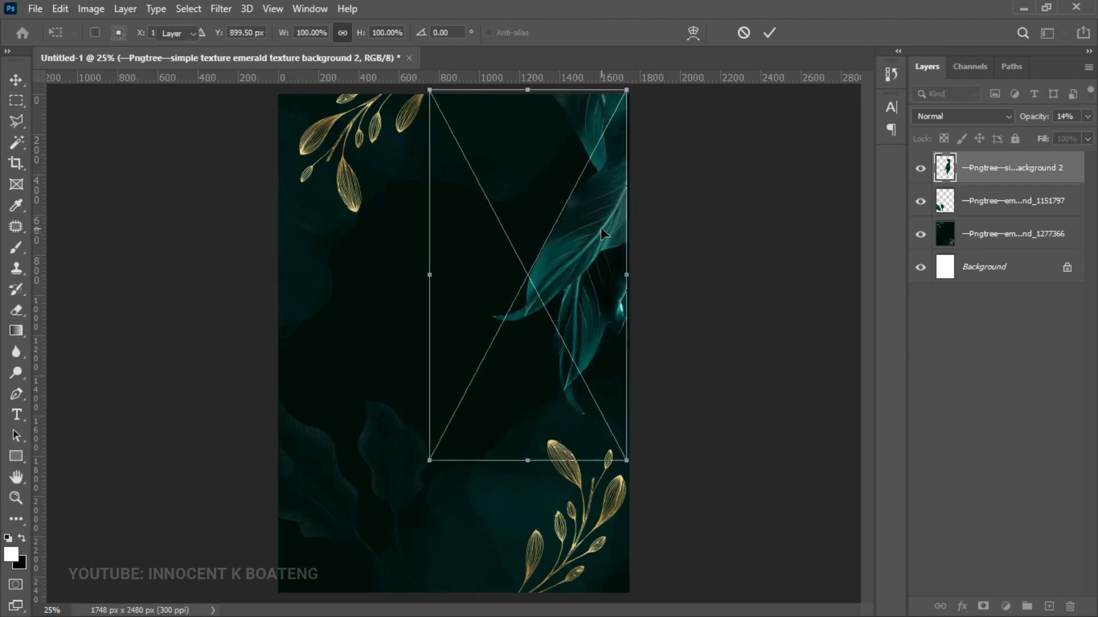
key(Return)
key(shift+Right)
key(shift+Right)
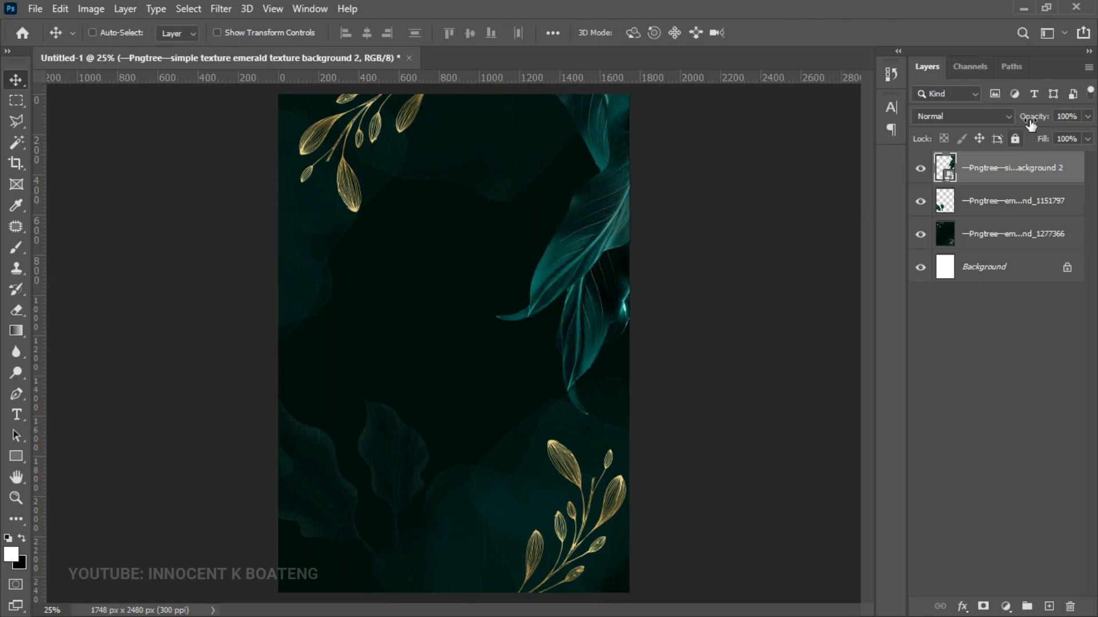
drag(1015, 121, 987, 125)
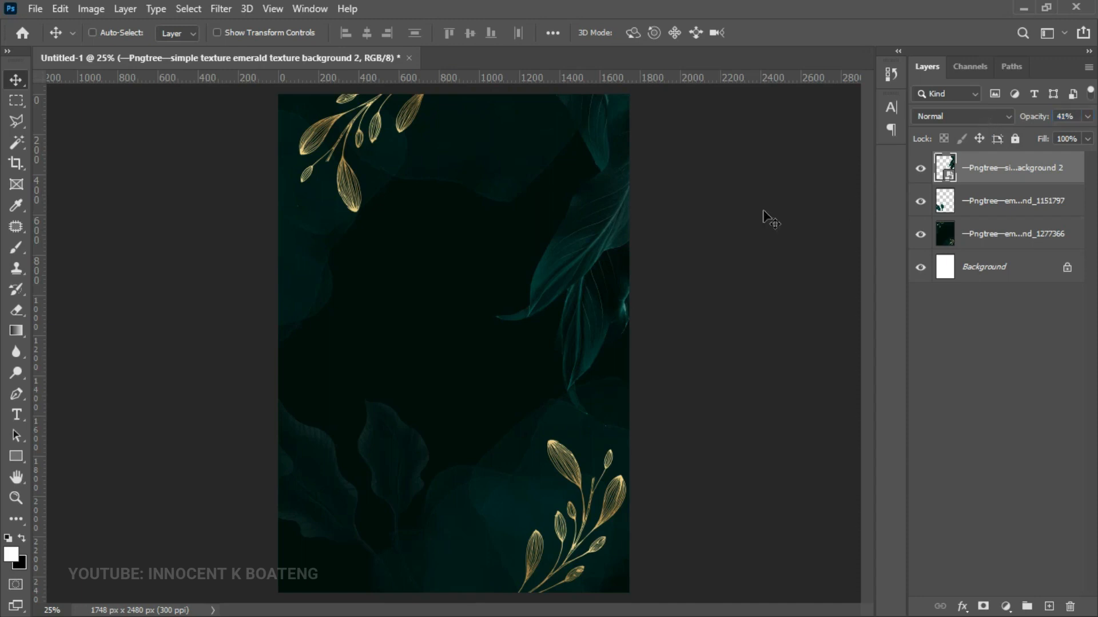
Step: Group the three image layers above the white base layer and name the group Background
alt+click(553, 268)
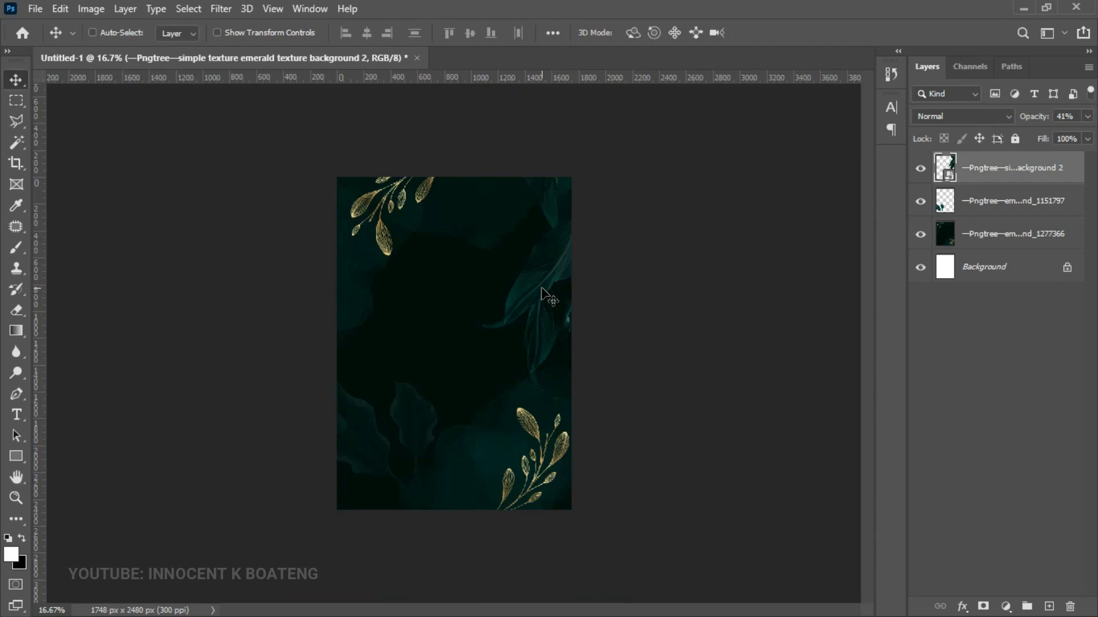
shift+click(999, 239)
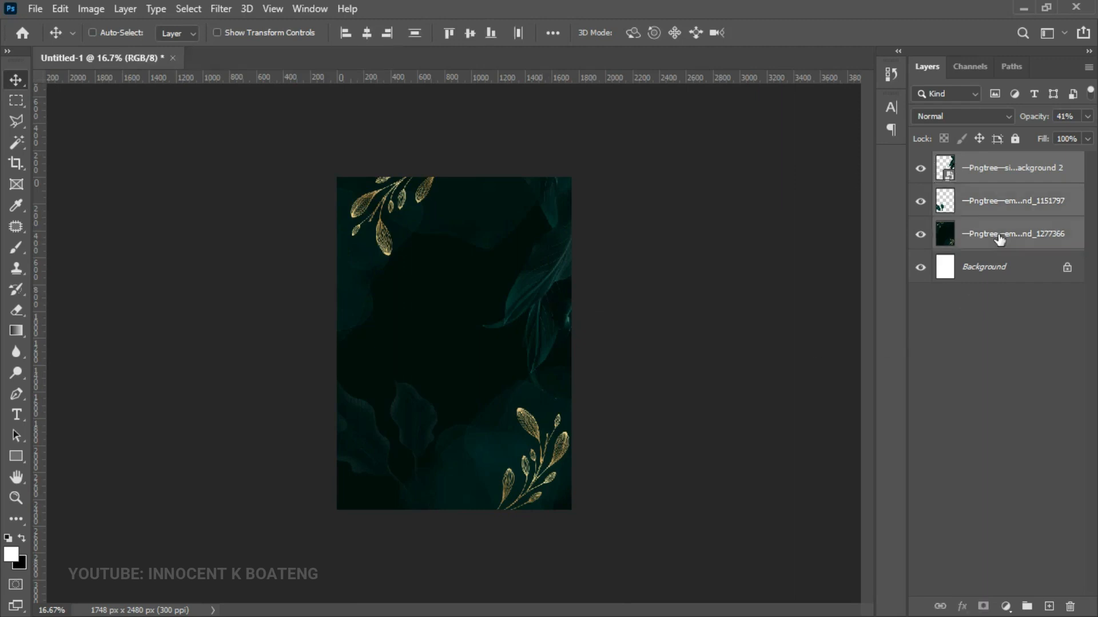
key(ctrl+g)
double_click(981, 161)
text(Background)
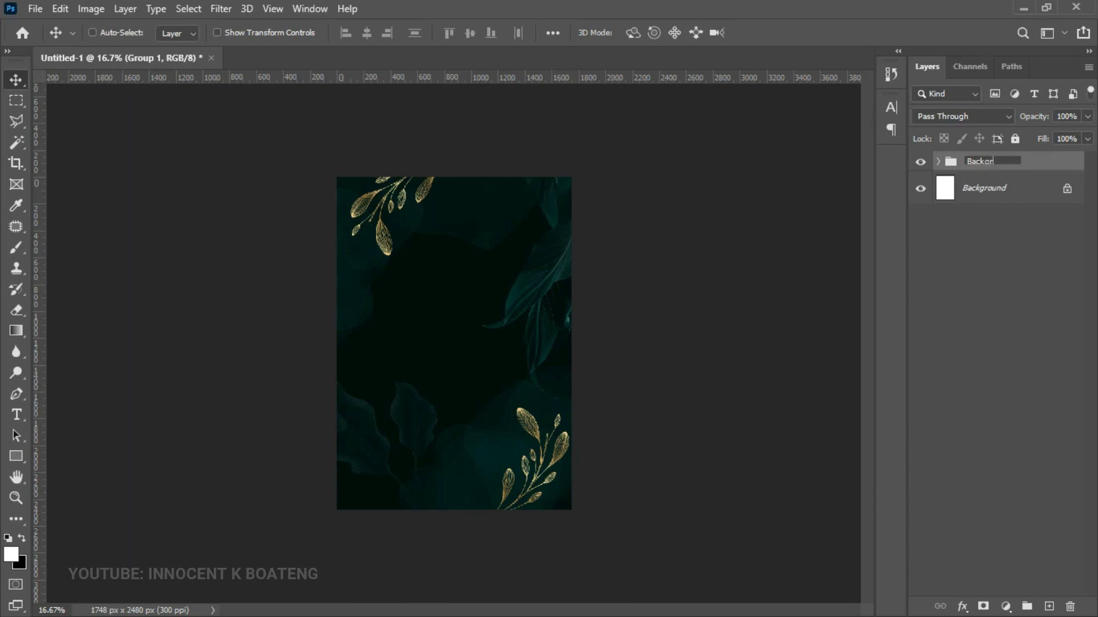
key(Return)
key(ctrl+plus)
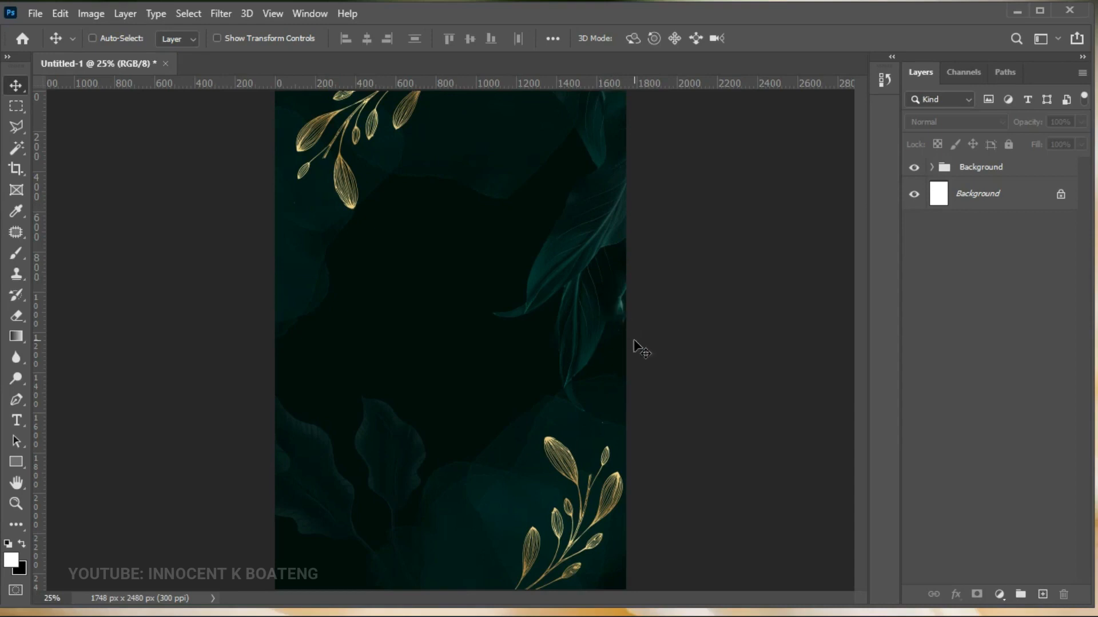
Step: Switch to Notepad and copy the line "Together with their families"
key(alt+Tab)
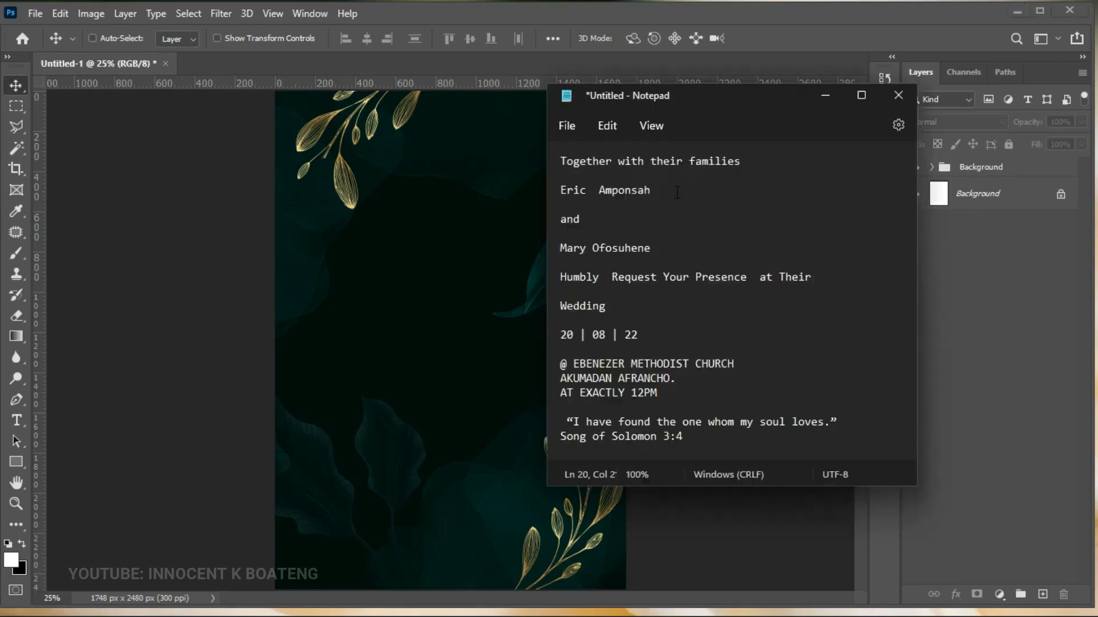
click(675, 169)
key(Home)
key(shift+End)
key(ctrl+c)
click(481, 206)
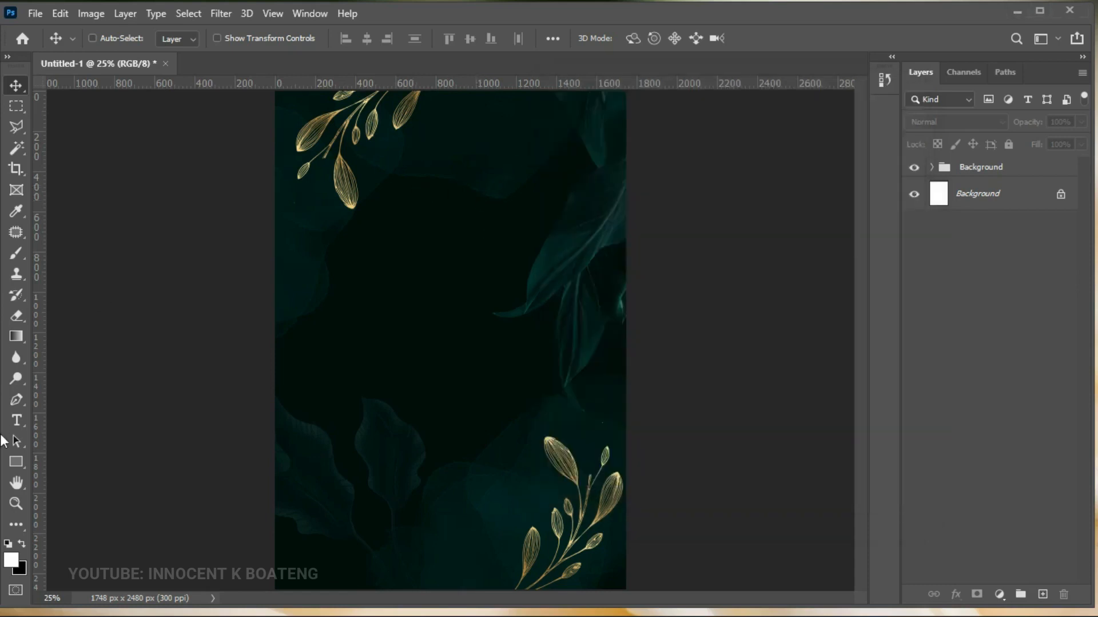
Step: Back in Photoshop, add the copied "Together with their families" as a text layer near the top of the page
click(17, 420)
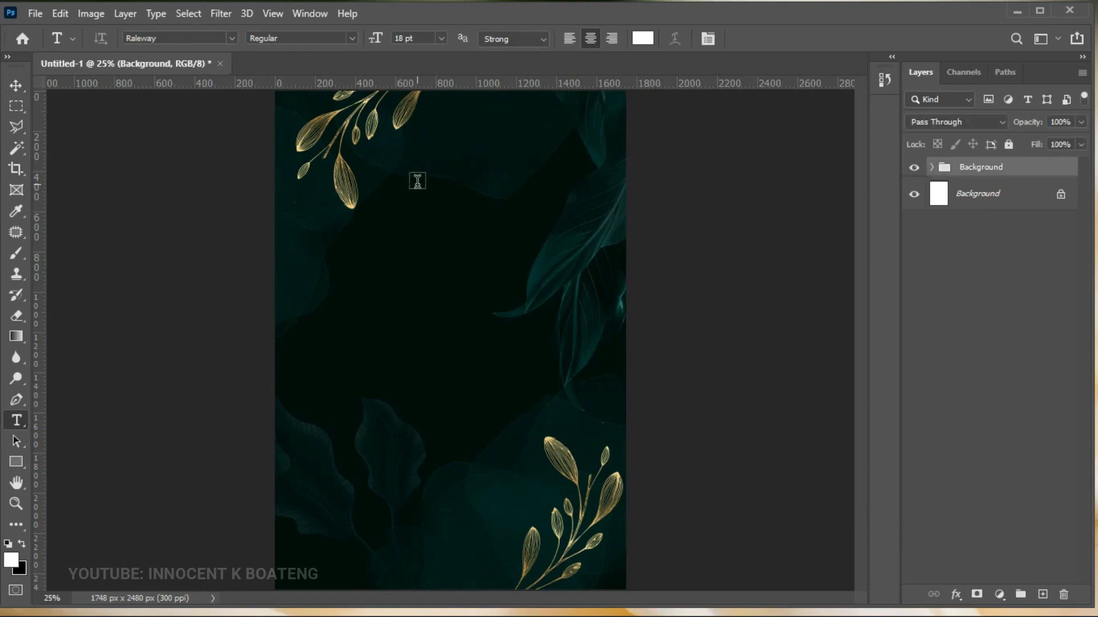
click(417, 179)
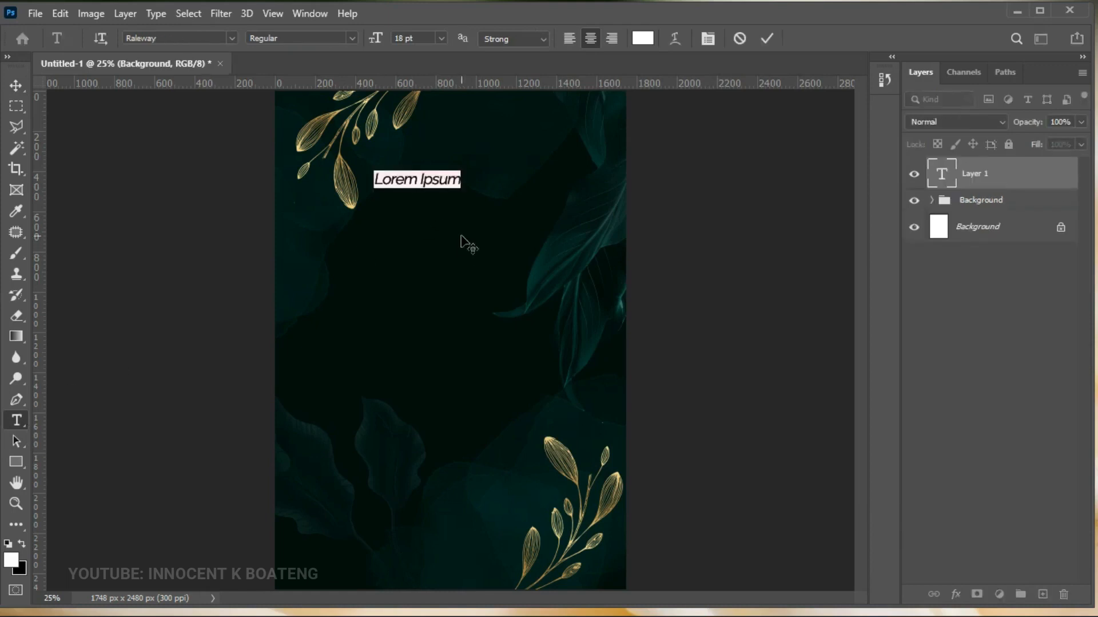
key(ctrl+v)
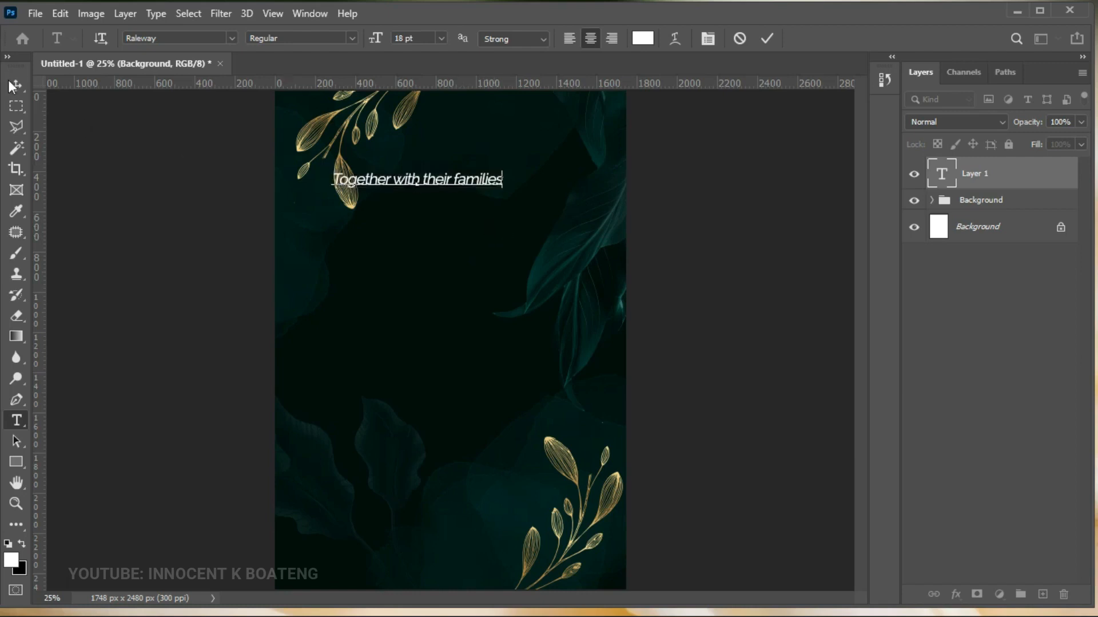
click(15, 84)
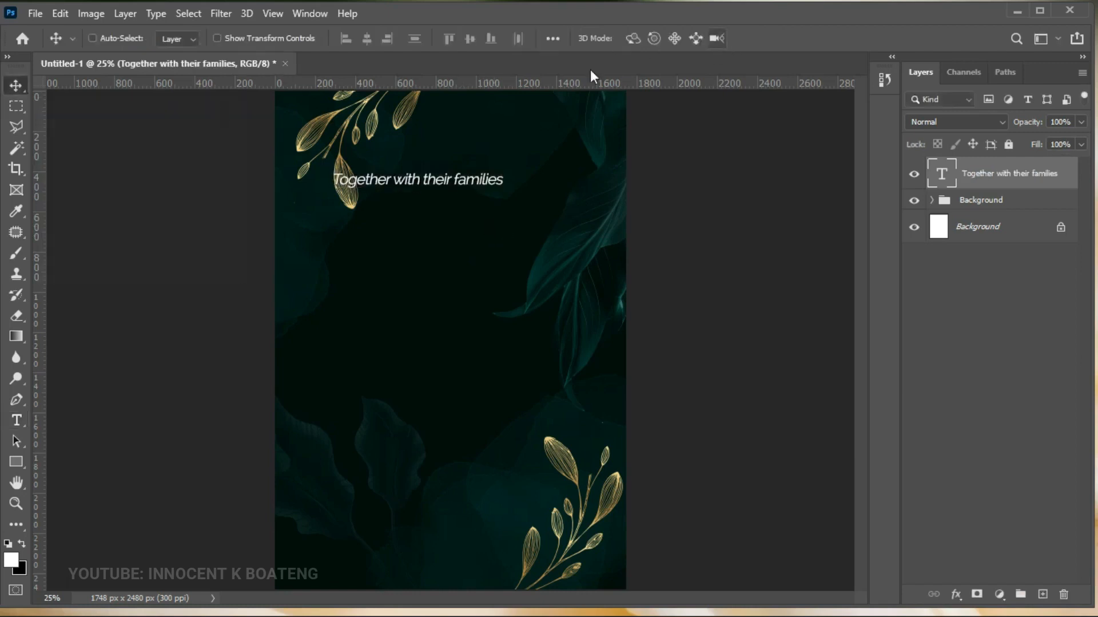
Step: Centre the "Together with their families" text horizontally on the page and move it up slightly
double_click(441, 185)
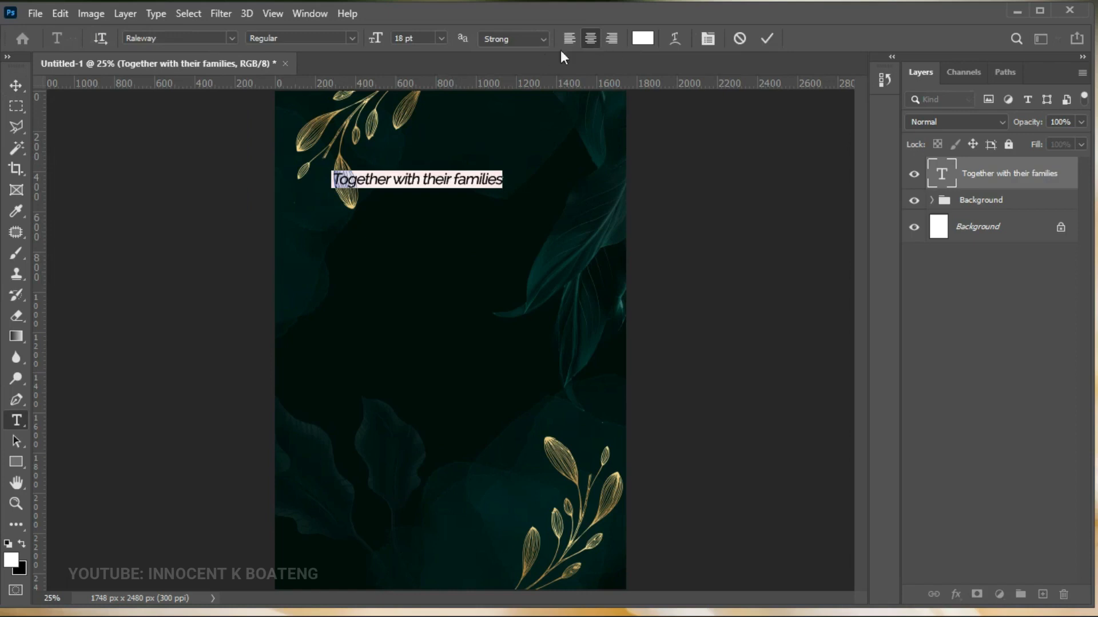
click(15, 84)
key(ctrl+a)
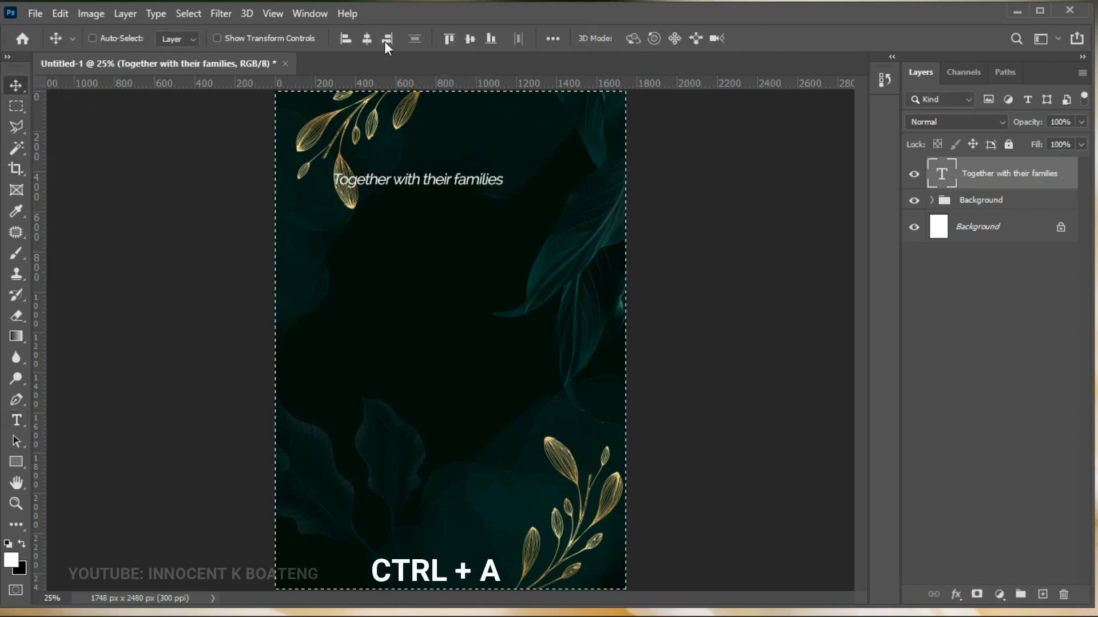
click(367, 39)
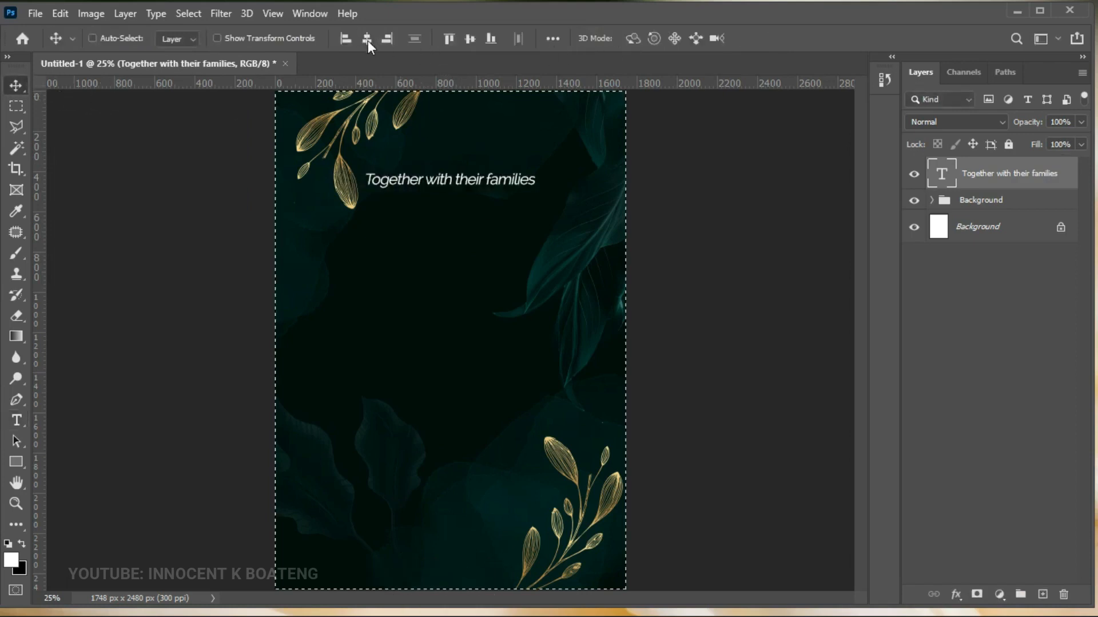
key(ctrl+d)
drag(525, 217, 527, 212)
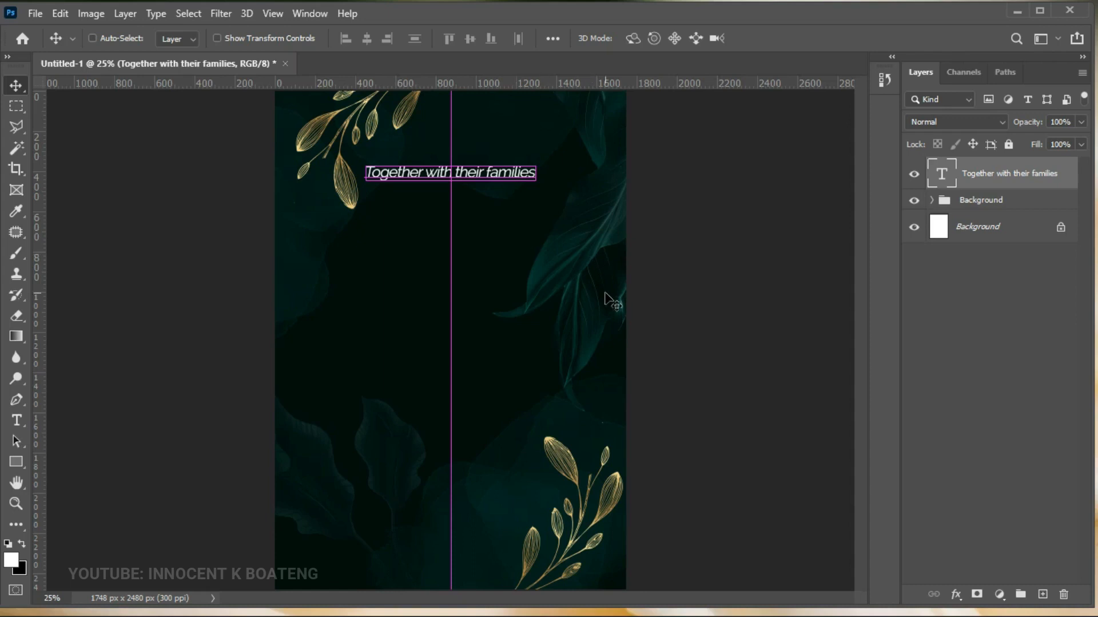
Step: Copy the first partner's full name from the Notepad text and return to Photoshop
key(alt+Tab)
key(shift+End)
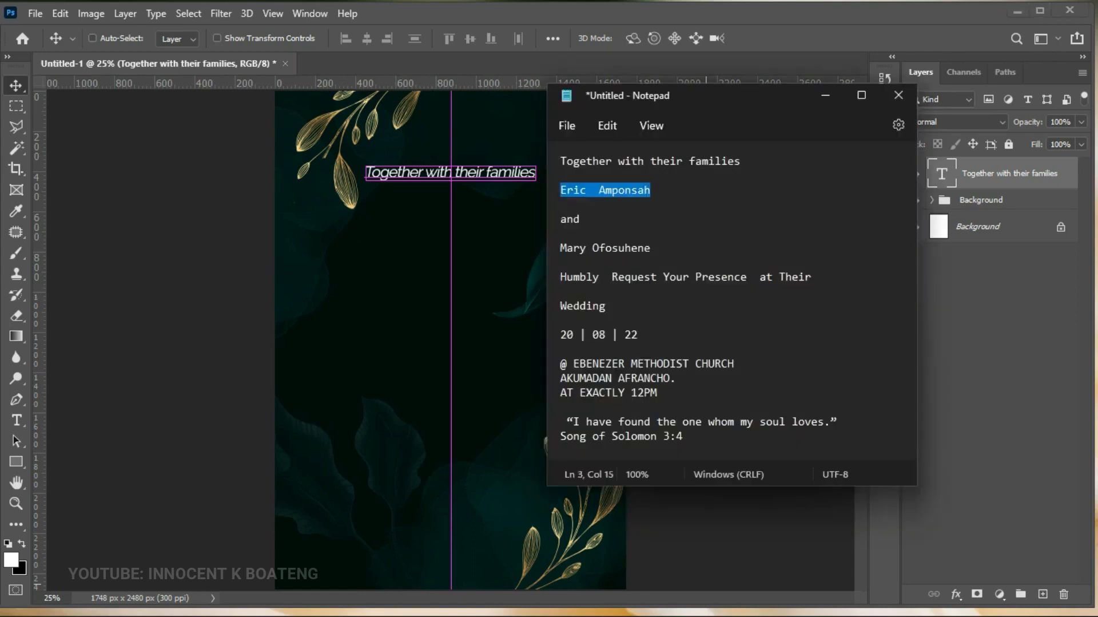
key(alt+Tab)
Step: Hide the extras overlay and place a duplicate of the "Together with their families" text just below the original
key(ctrl+h)
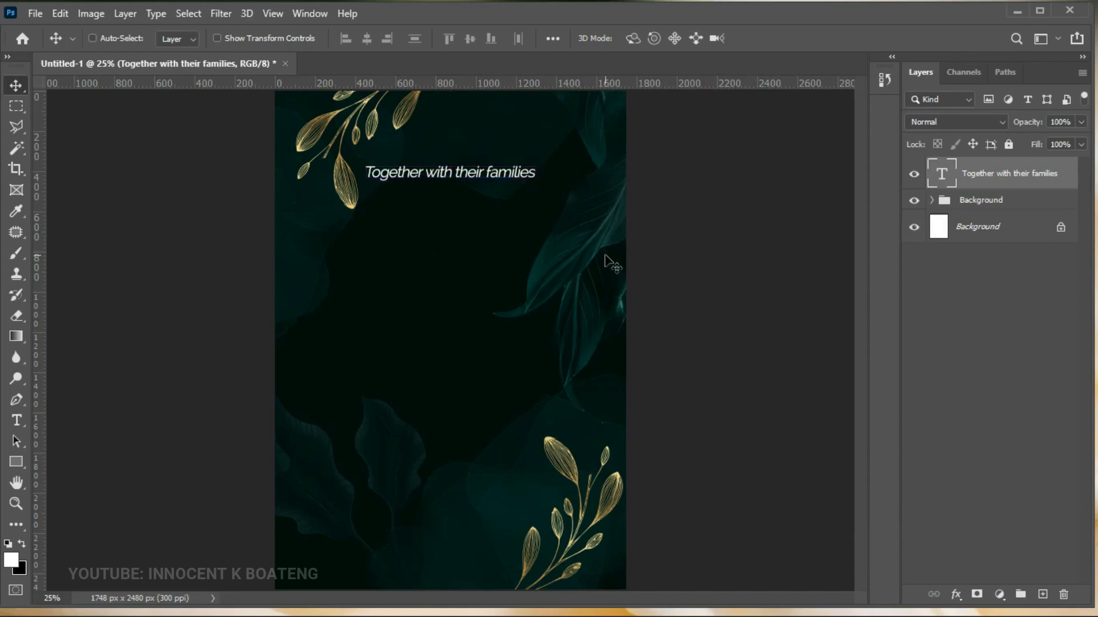
key(ctrl+j)
drag(493, 182, 490, 206)
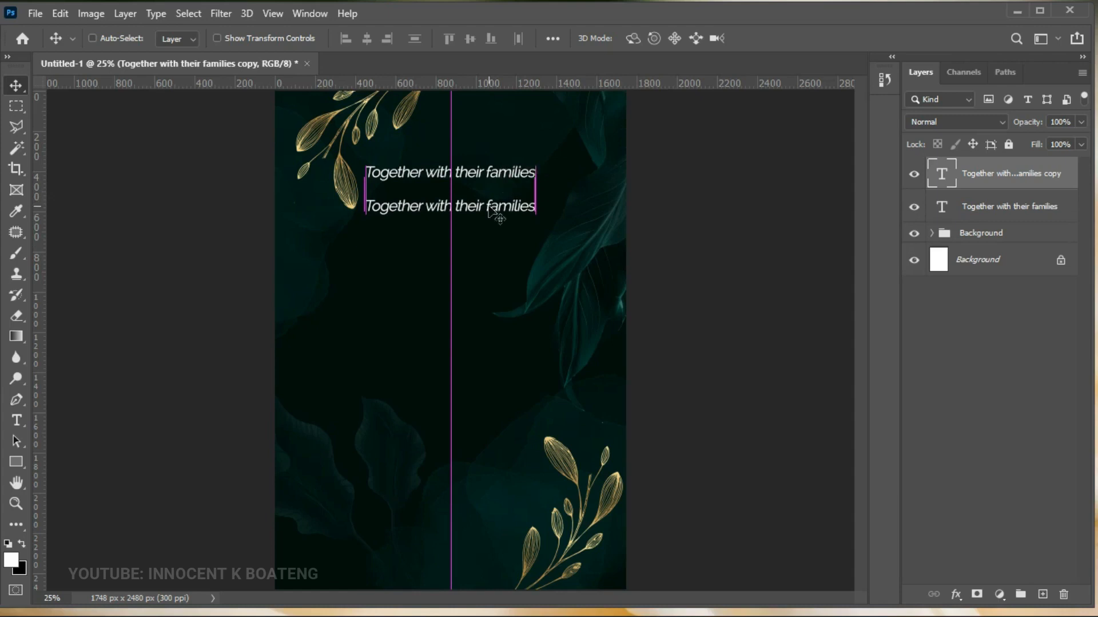
Step: Set the duplicated text to Edwardian Script ITC and replace its wording with the copied full name
double_click(489, 204)
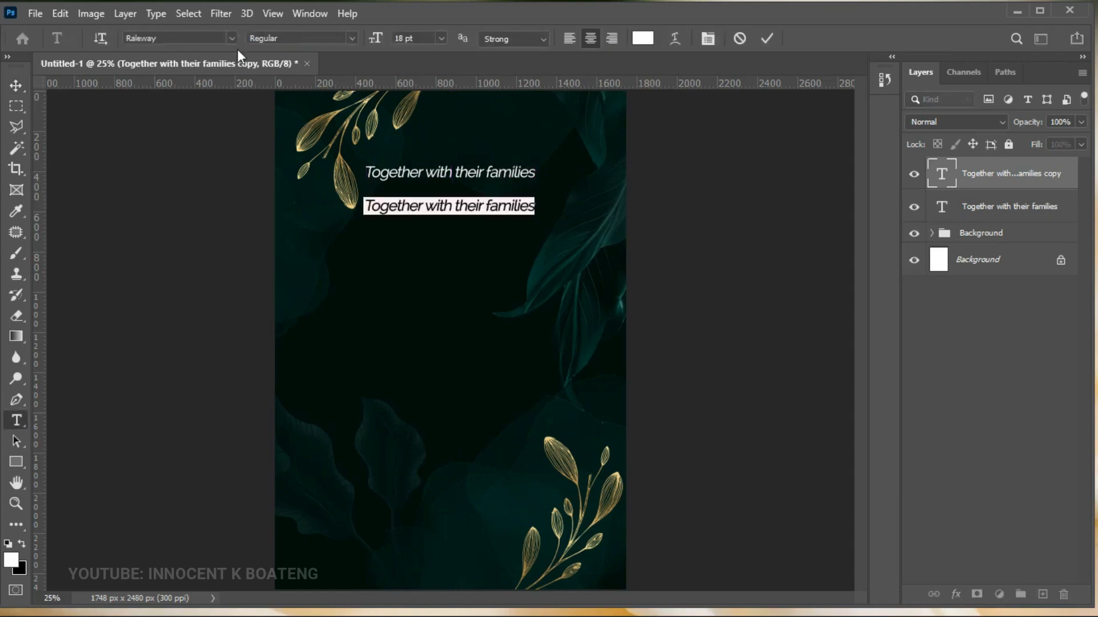
click(202, 37)
text(edwa)
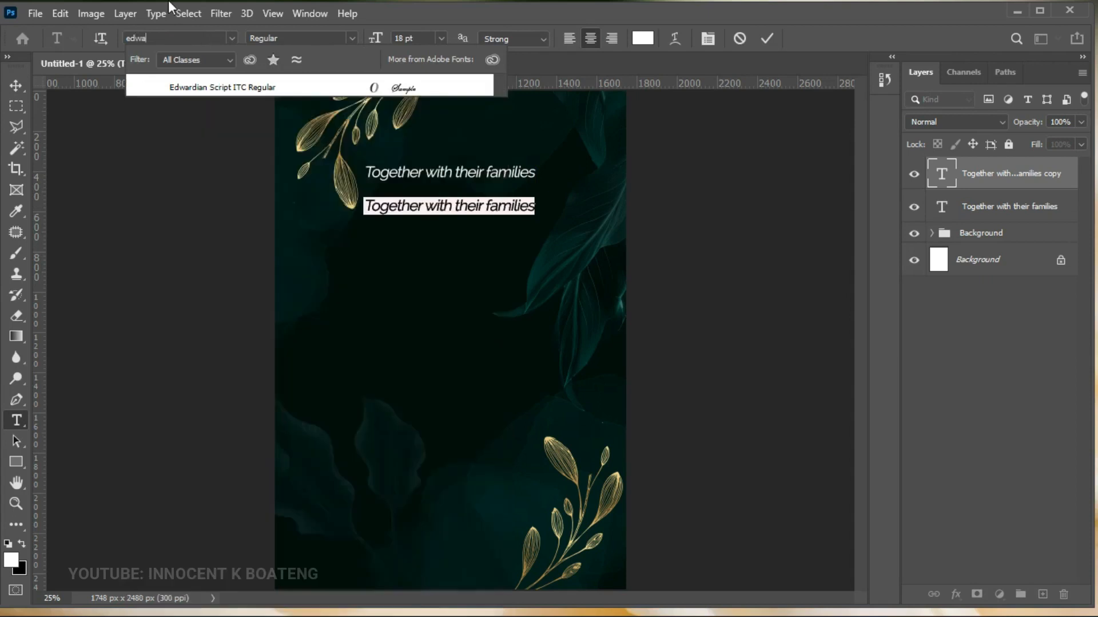
click(238, 89)
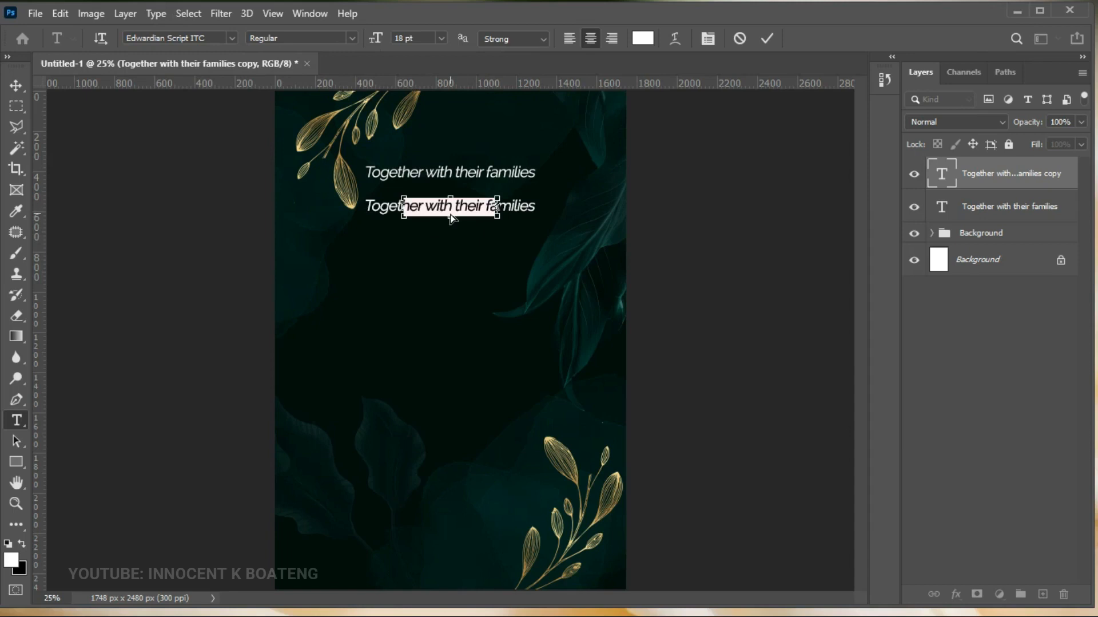
click(14, 81)
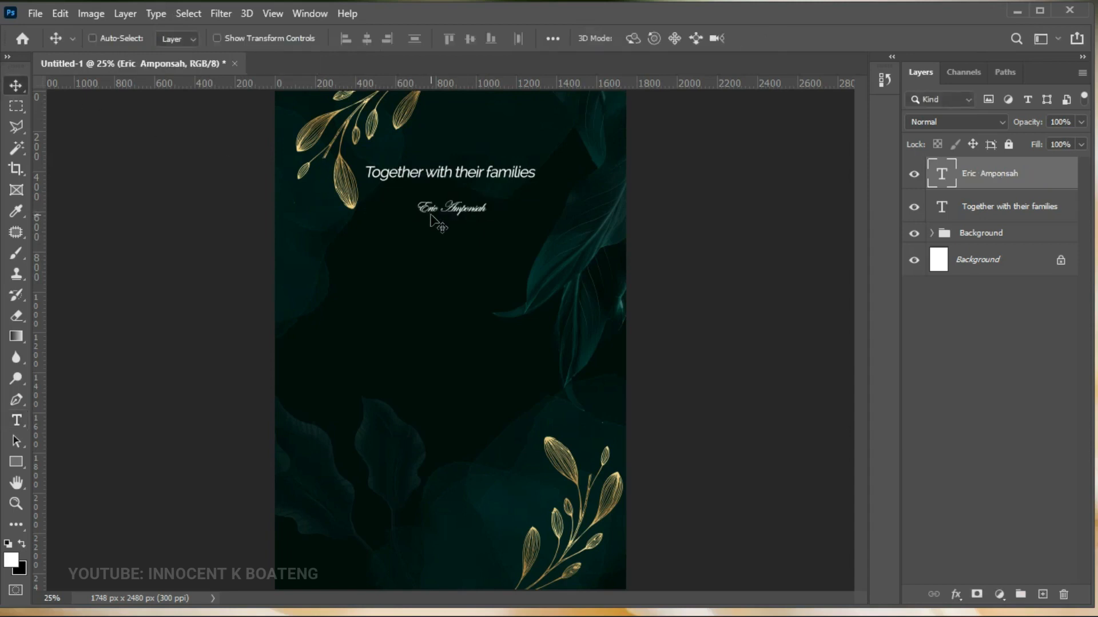
Step: Enlarge the script name to about two thirds of the page width and centre it horizontally below the opening line
key(ctrl+t)
drag(486, 216, 632, 278)
key(Return)
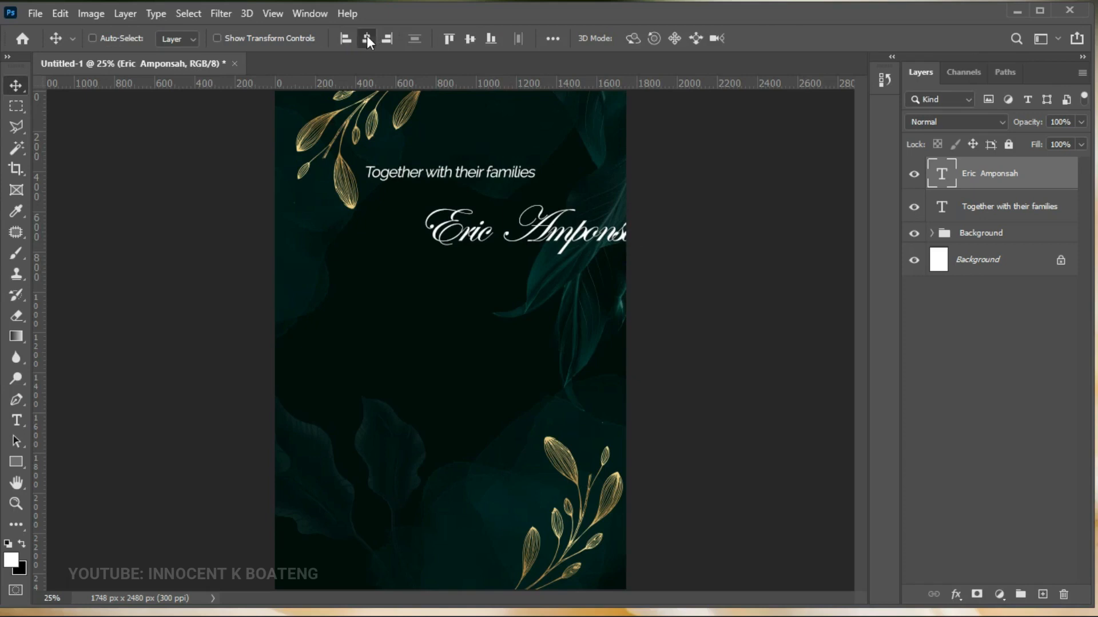
click(368, 39)
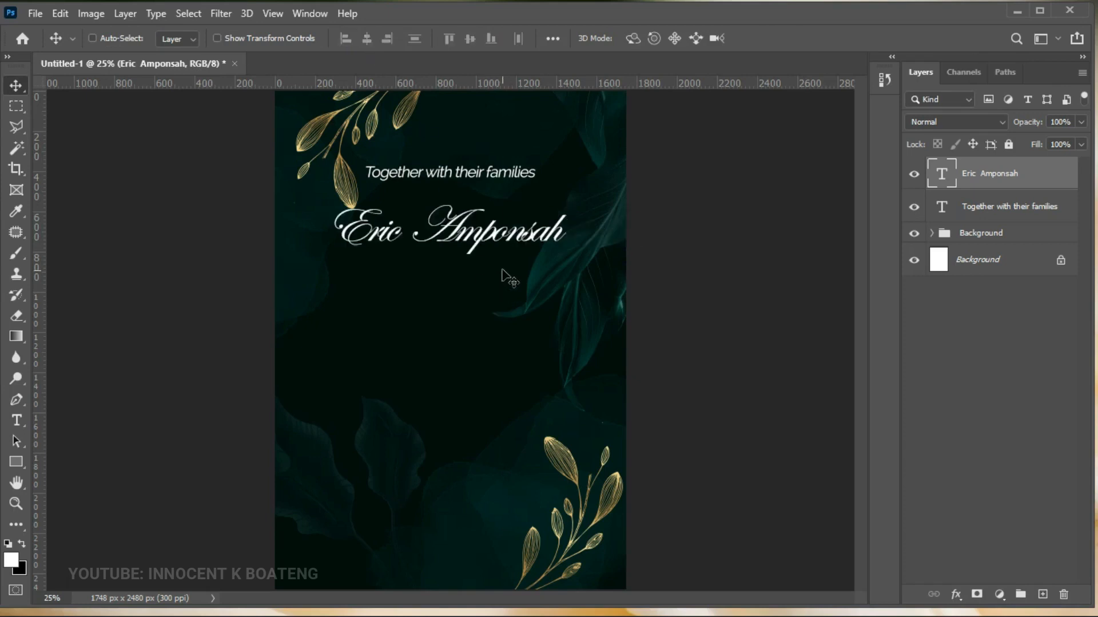
drag(502, 269, 477, 236)
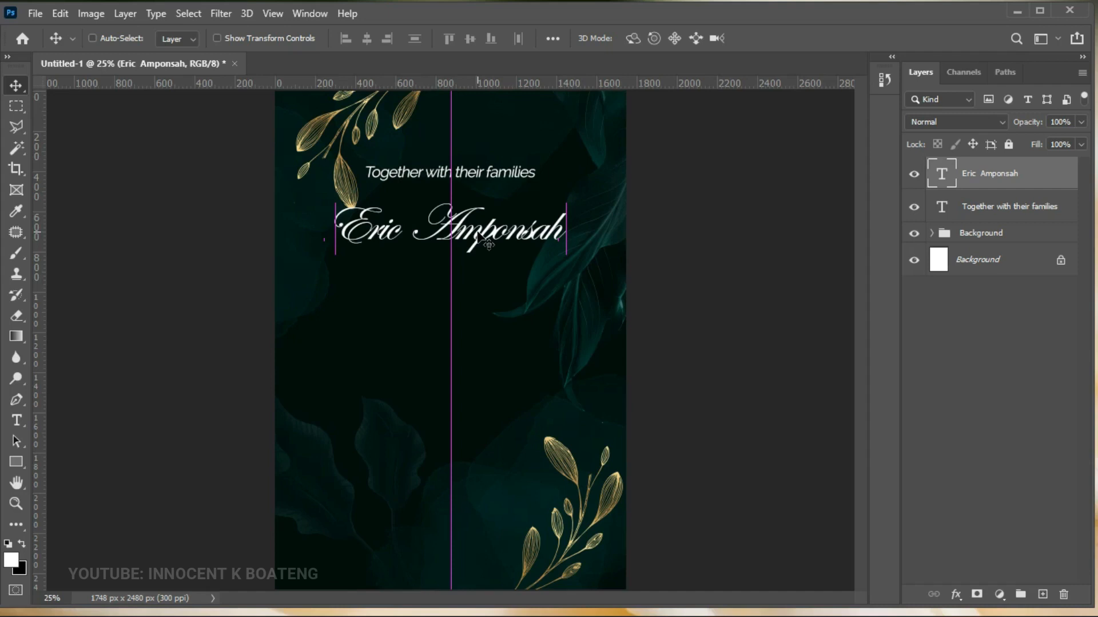
drag(486, 244, 487, 243)
Step: Add a gradient overlay to the name layer using the light gold preset
right_click(1001, 175)
click(816, 25)
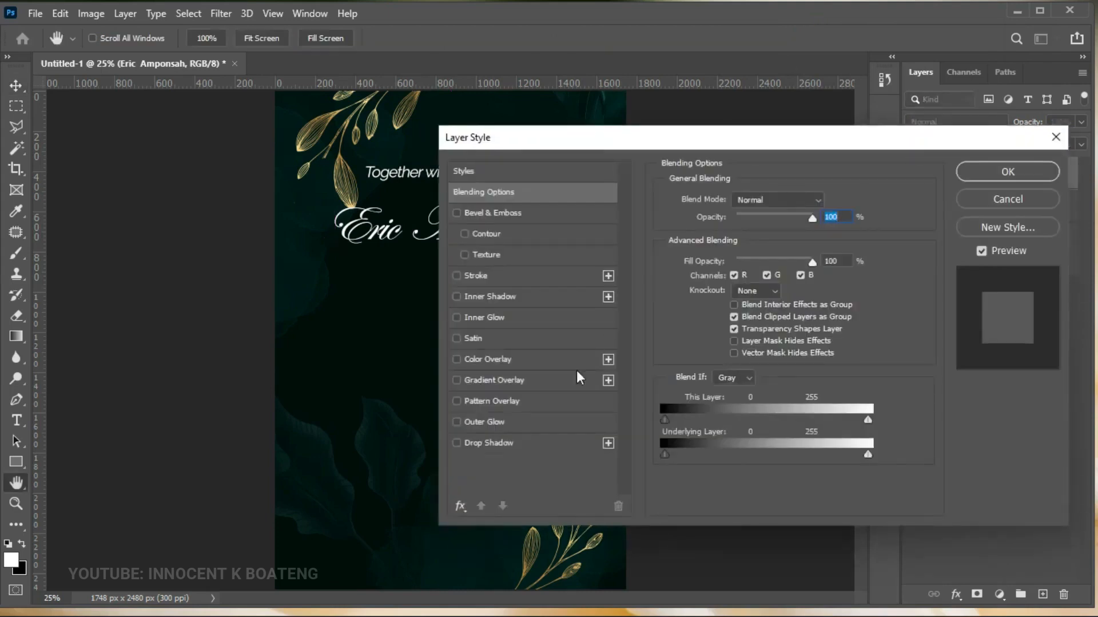
click(510, 381)
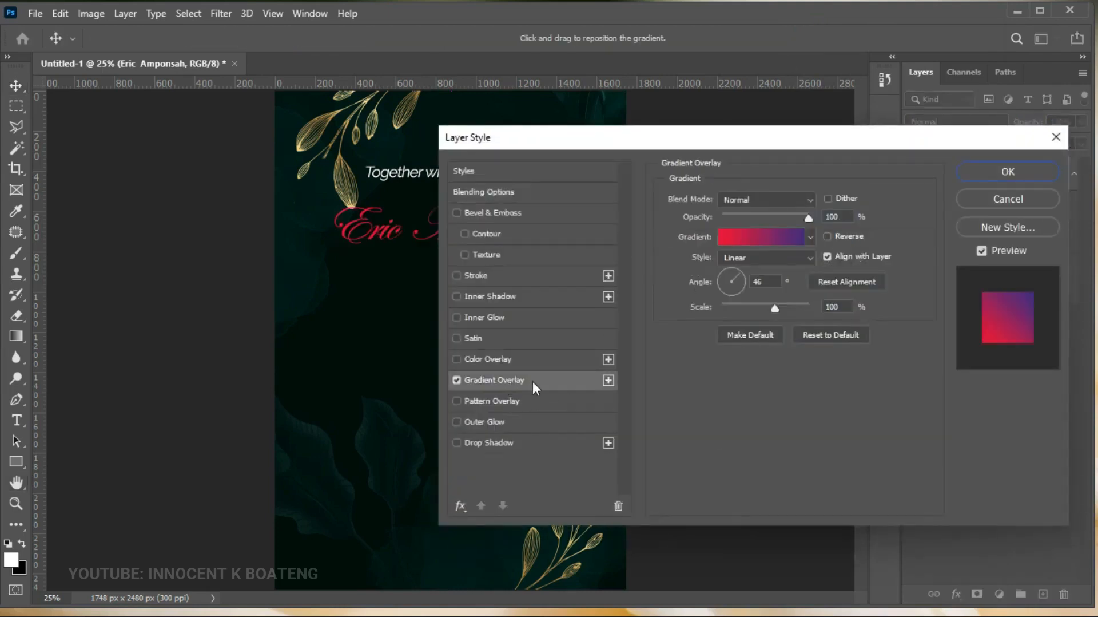
click(792, 239)
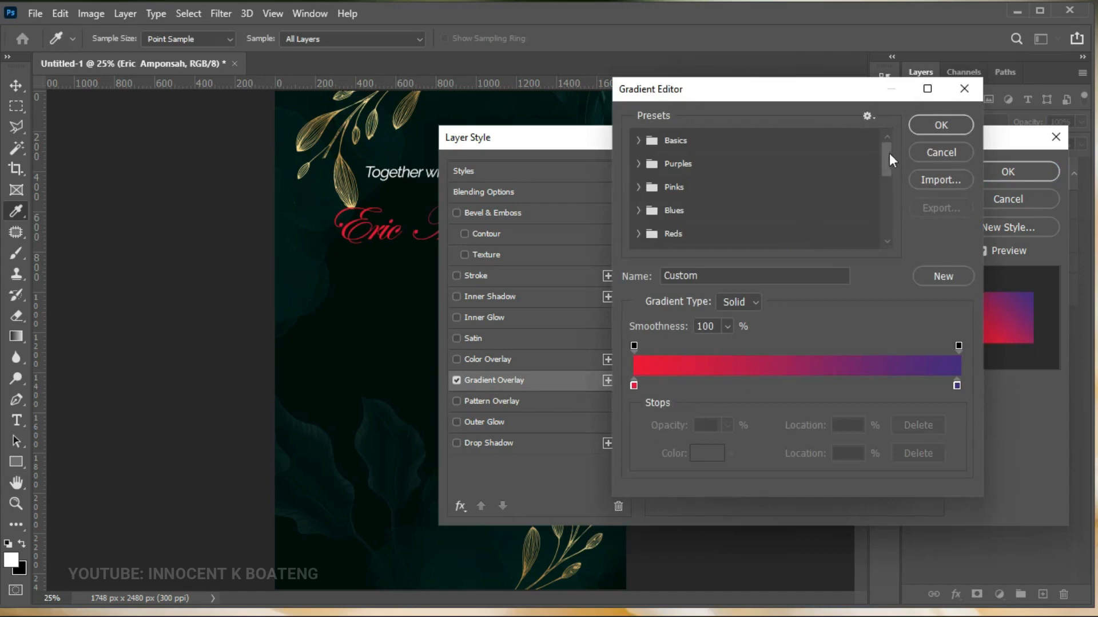
drag(890, 153, 891, 224)
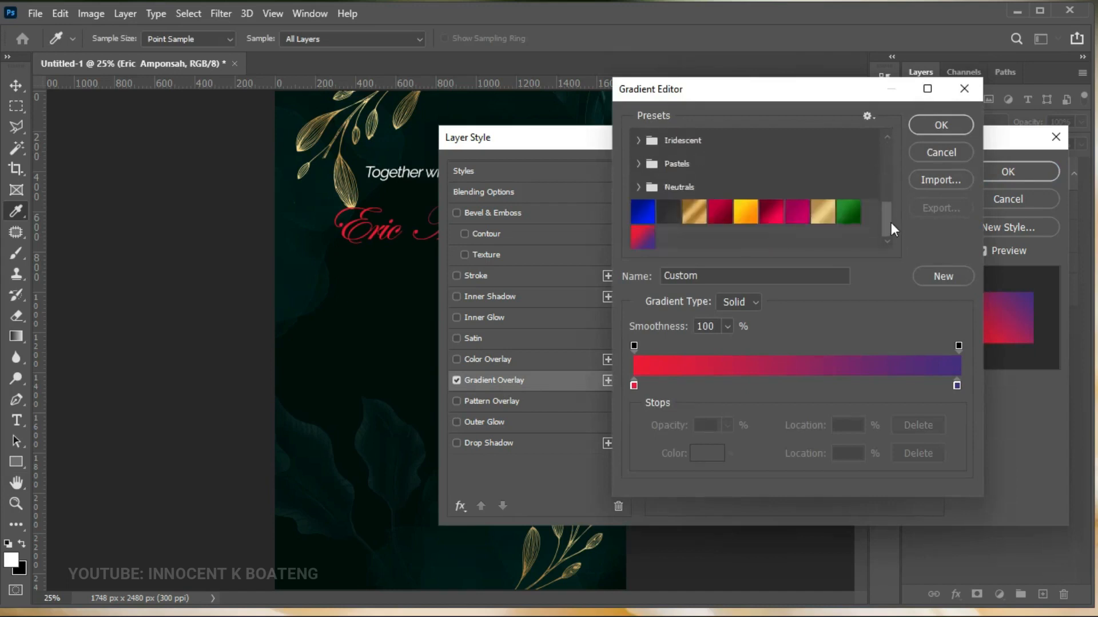
click(826, 211)
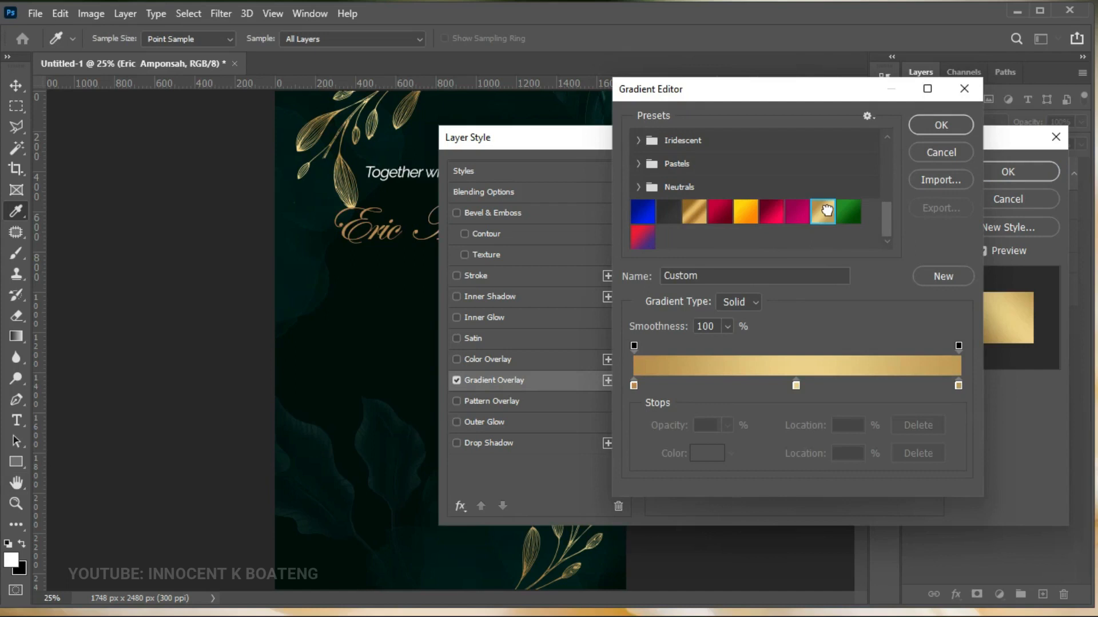
Step: Confirm #b48c48 for the gradient's first stop and #ecd185 for its middle stop, and apply the overlay to the name
double_click(634, 385)
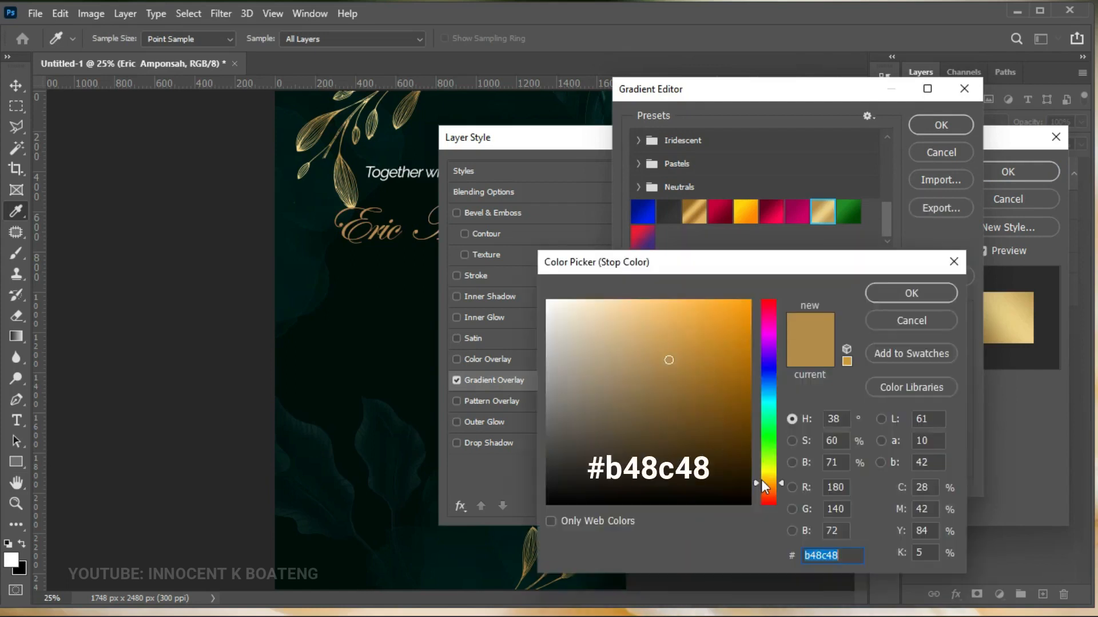
click(902, 293)
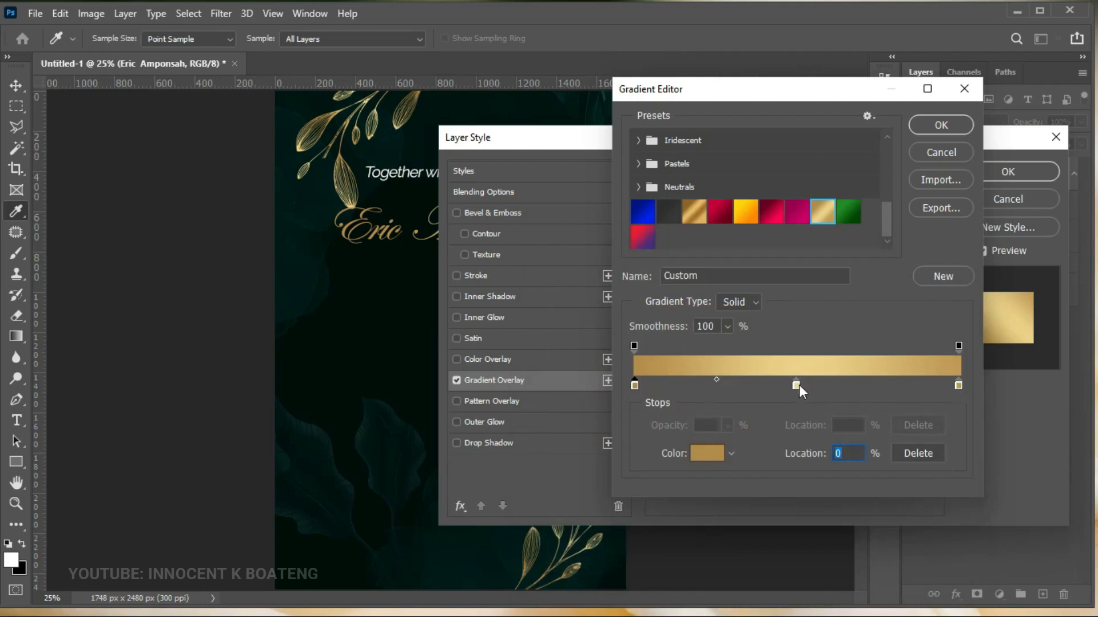
click(796, 385)
click(693, 457)
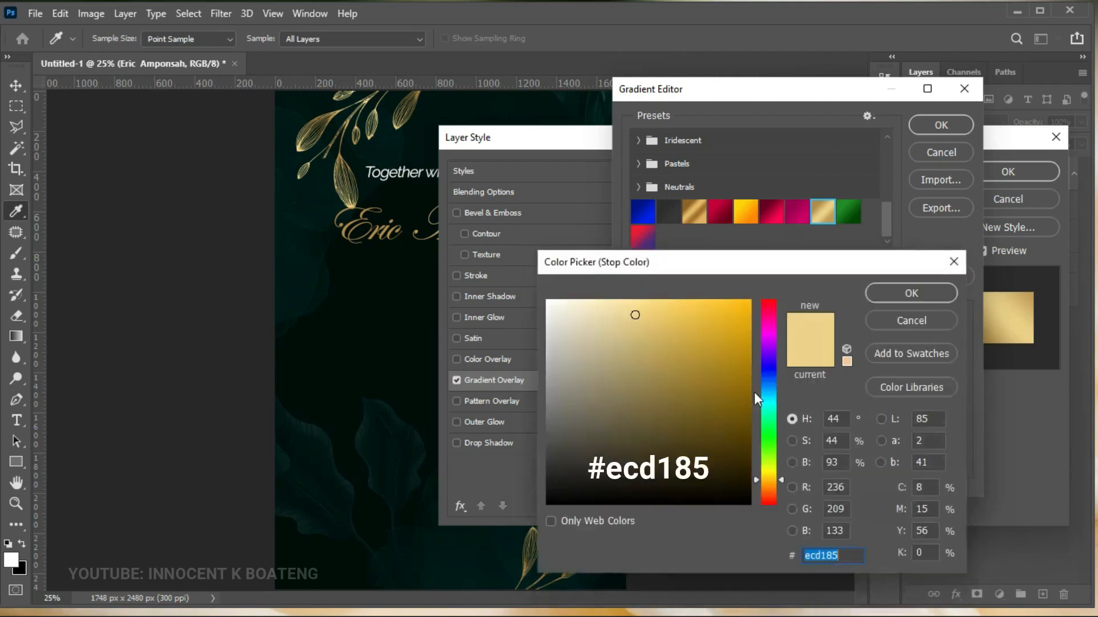
key(Return)
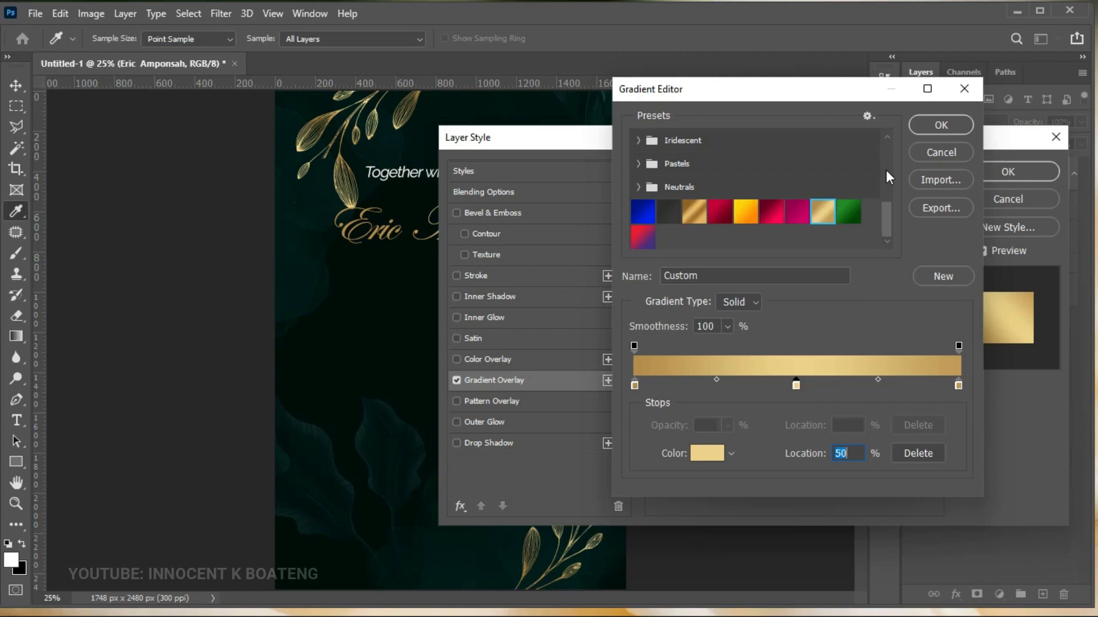
click(938, 126)
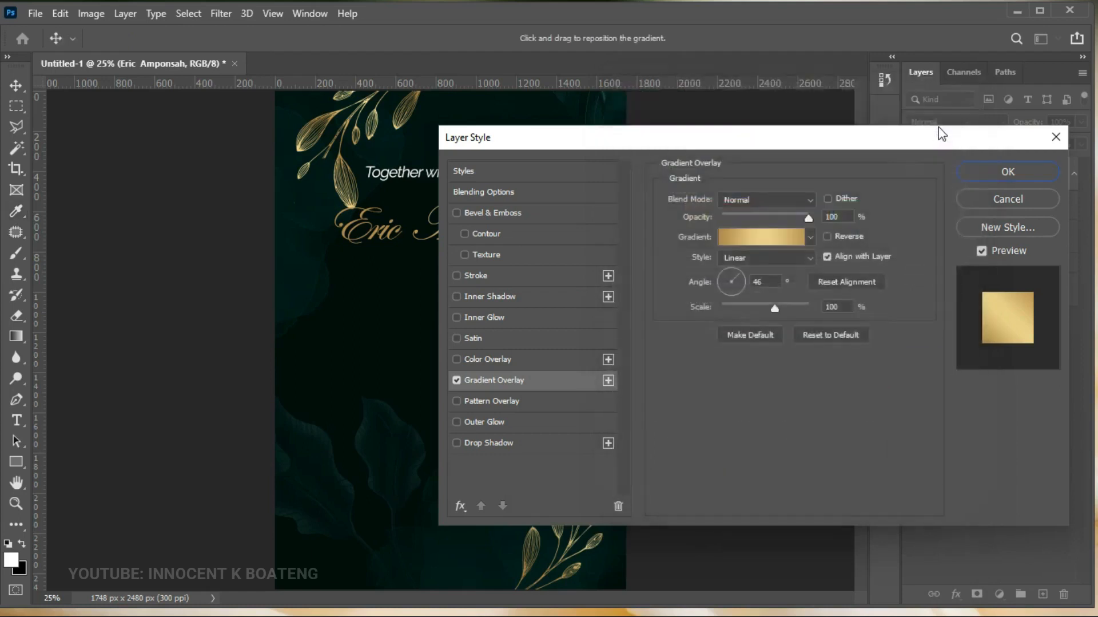
click(990, 170)
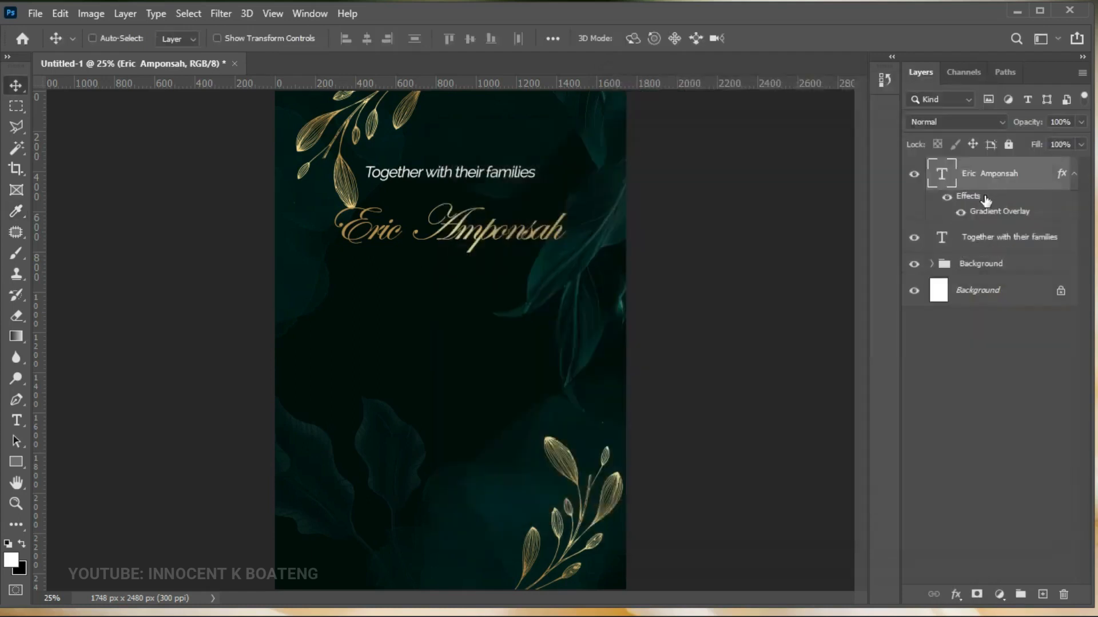
Step: Duplicate the gold script name below the original and replace its wording with the second full name copied from Notepad
key(ctrl+j)
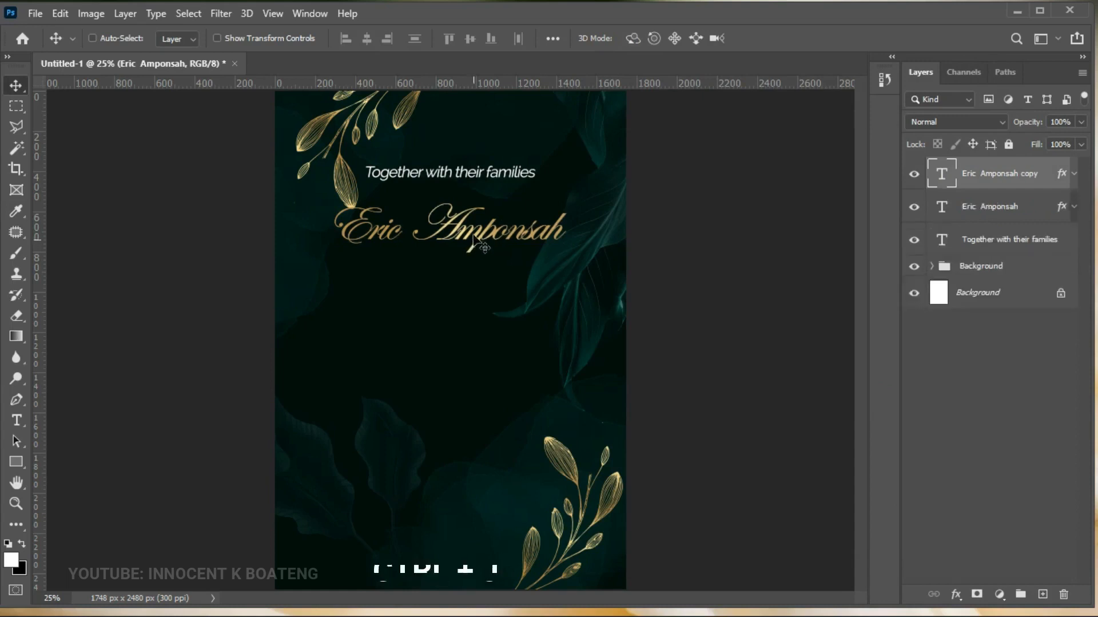
drag(467, 228, 468, 297)
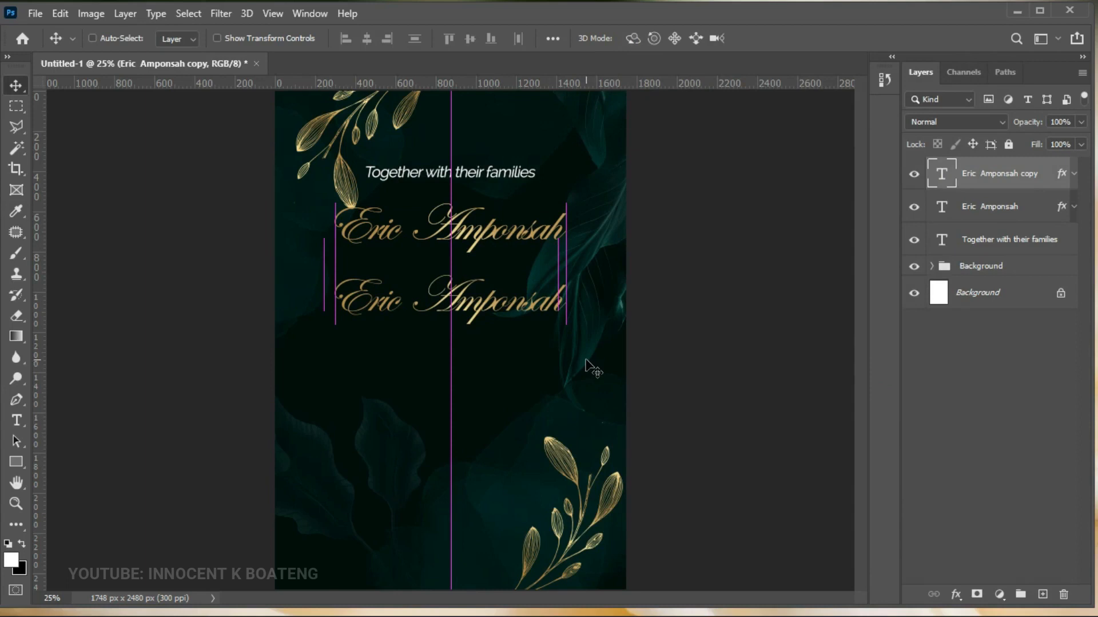
key(alt+Tab)
drag(650, 249, 520, 252)
key(ctrl+c)
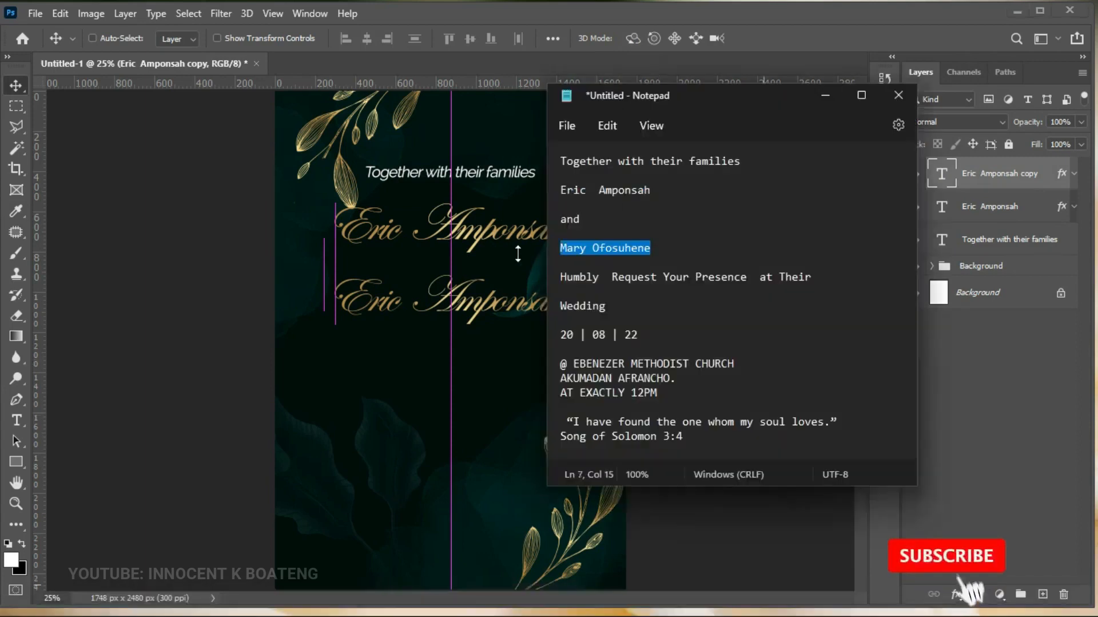
double_click(492, 302)
key(ctrl+v)
click(16, 84)
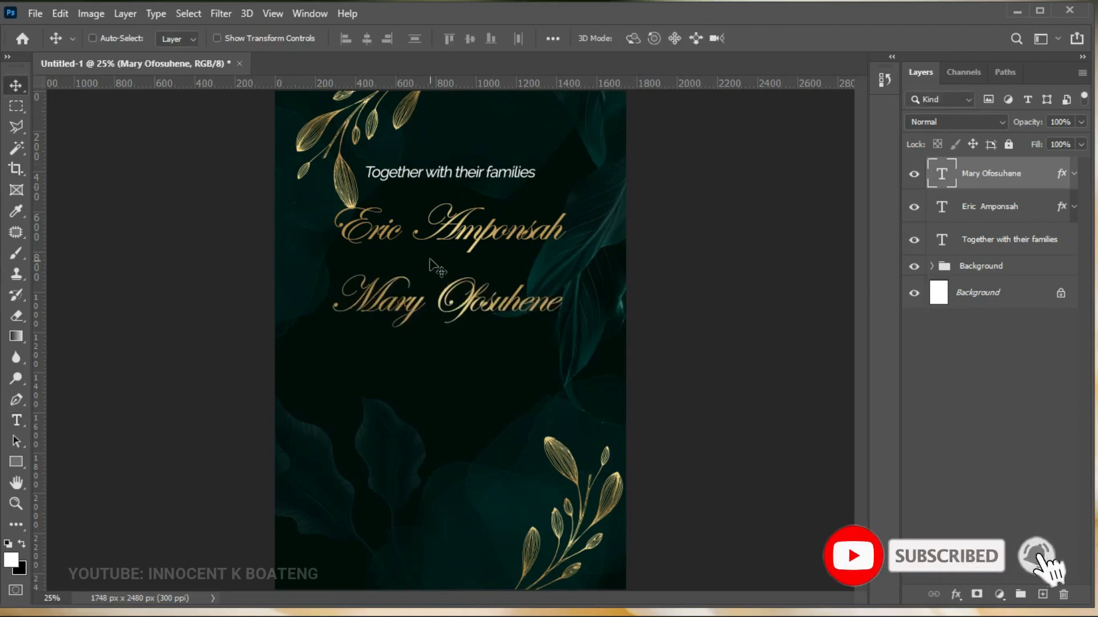
Step: Duplicate the "Together with their families" line between the two script names and change its wording to "and"
right_click(443, 173)
click(464, 182)
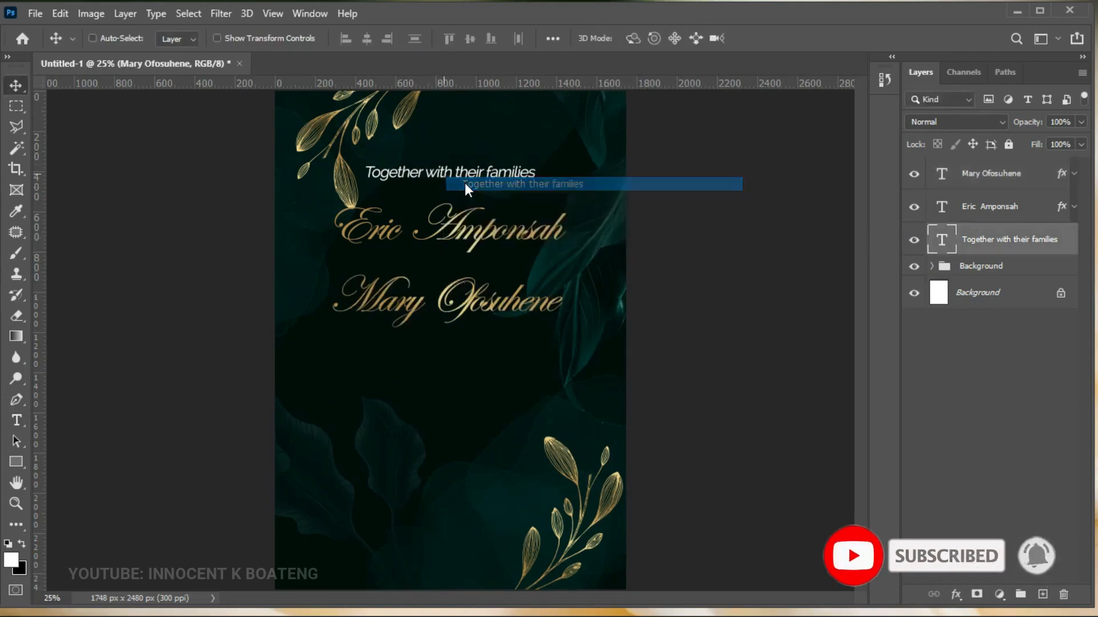
key(ctrl+j)
drag(469, 189, 466, 263)
double_click(466, 261)
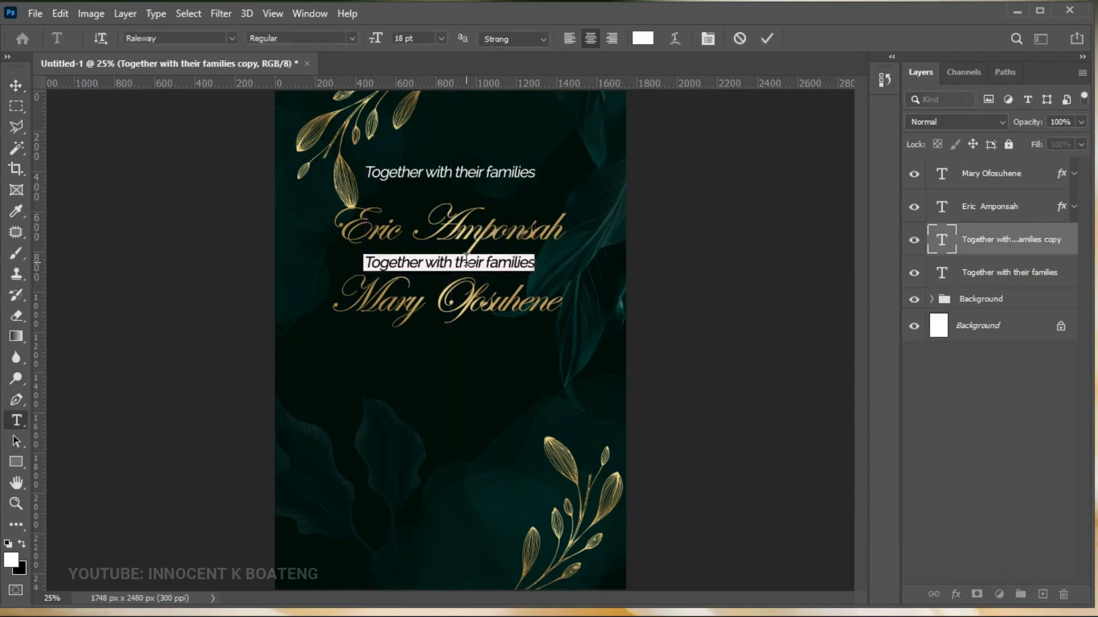
text(and)
Step: Set the "and" text to Edwardian Script ITC
key(ctrl+a)
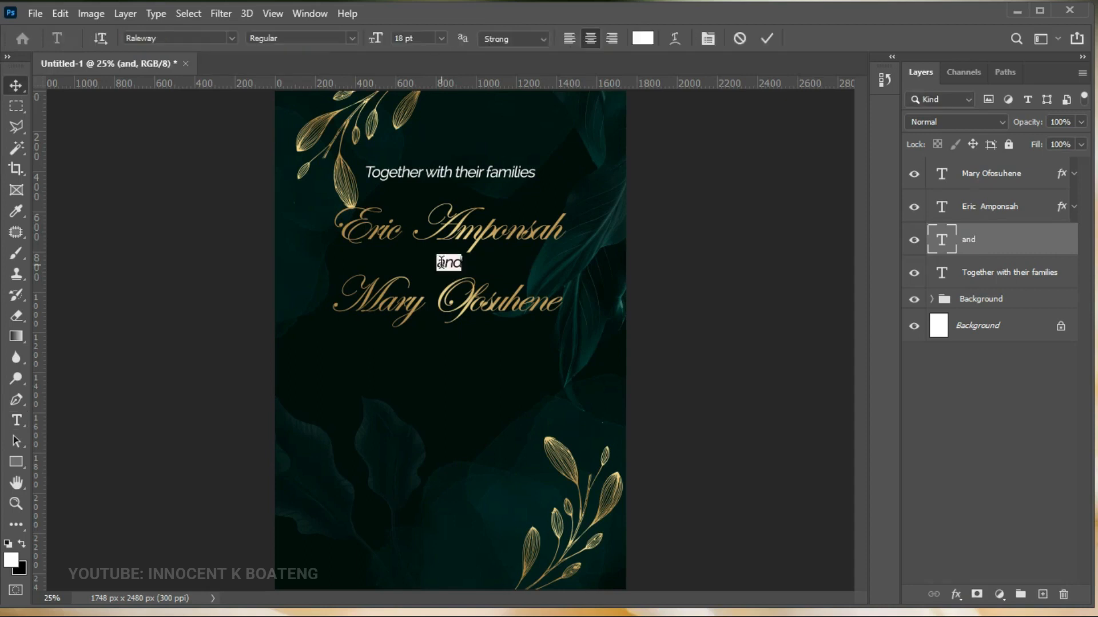
click(185, 38)
text(edwa)
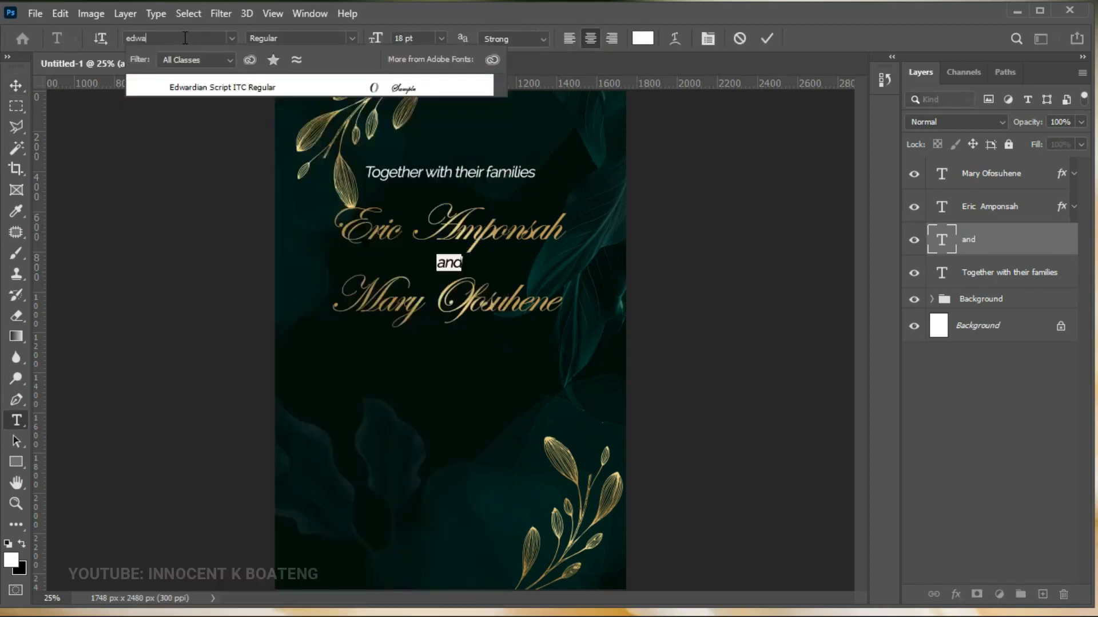
key(Return)
key(ctrl+Return)
Step: Scale the "and" text to about 171% and centre it horizontally between the two names
key(ctrl+plus)
key(ctrl+t)
drag(470, 260, 444, 253)
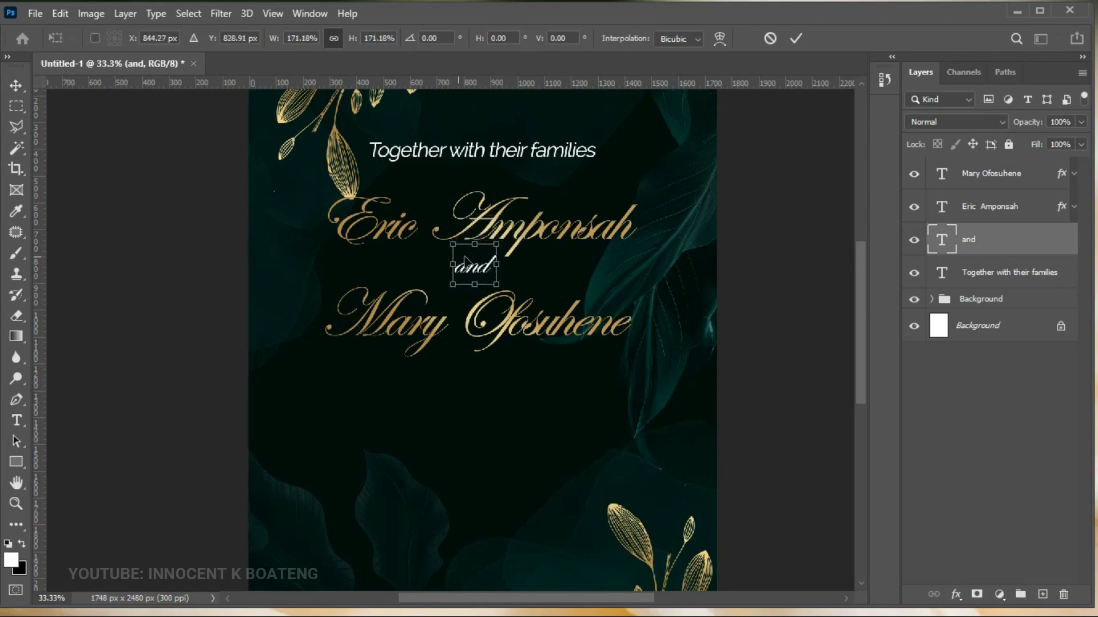
key(Return)
click(365, 39)
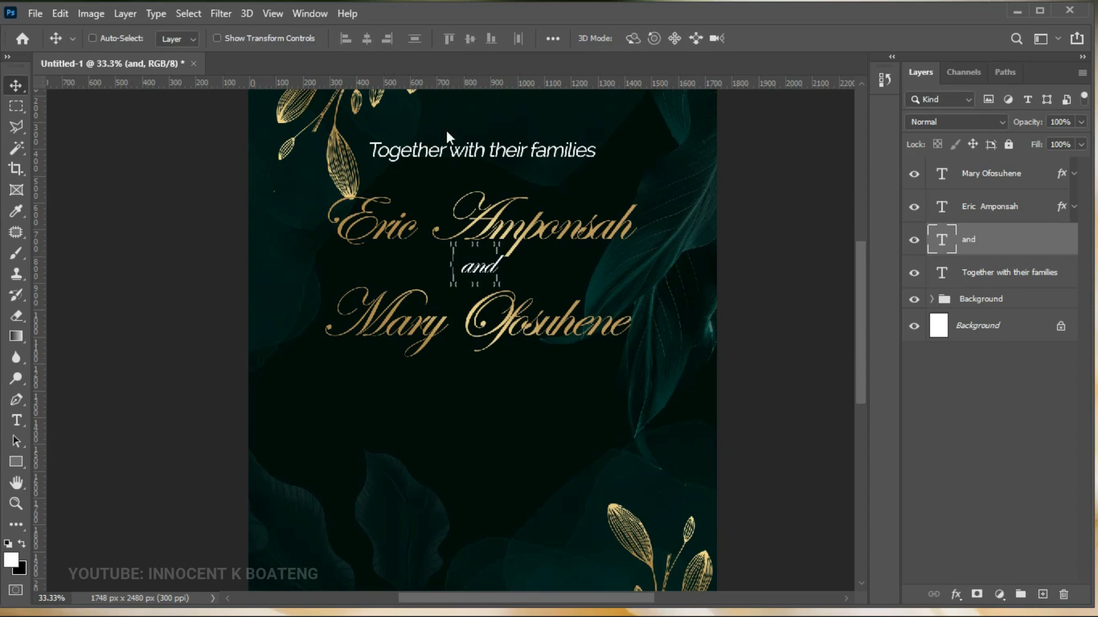
alt+click(509, 278)
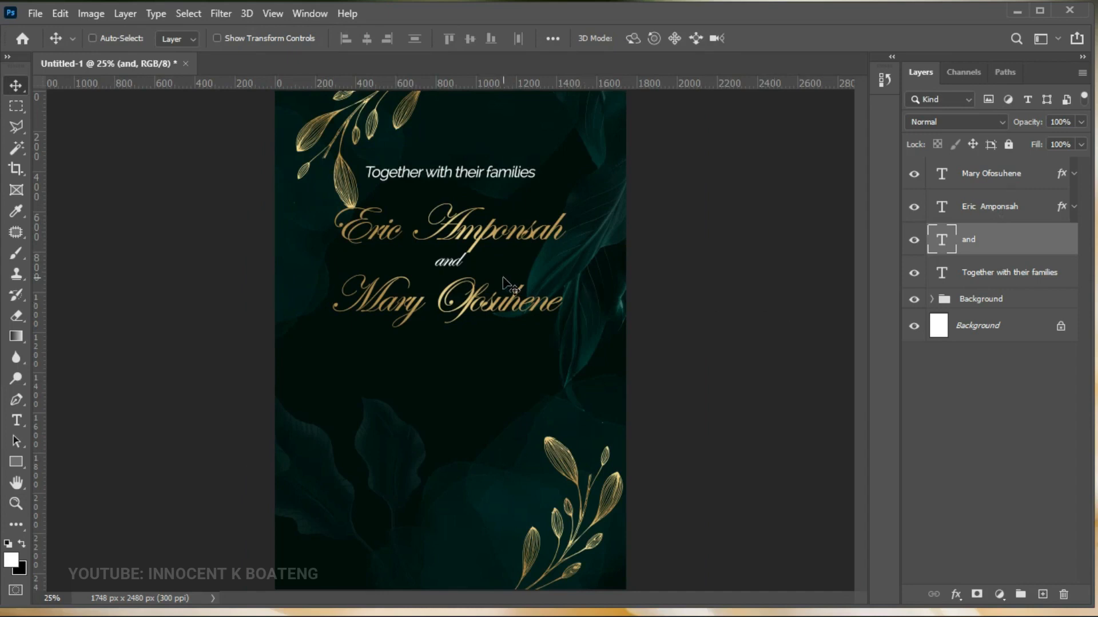
Step: Duplicate the opening line below the second name and move the copy to the top of the layer stack
right_click(489, 179)
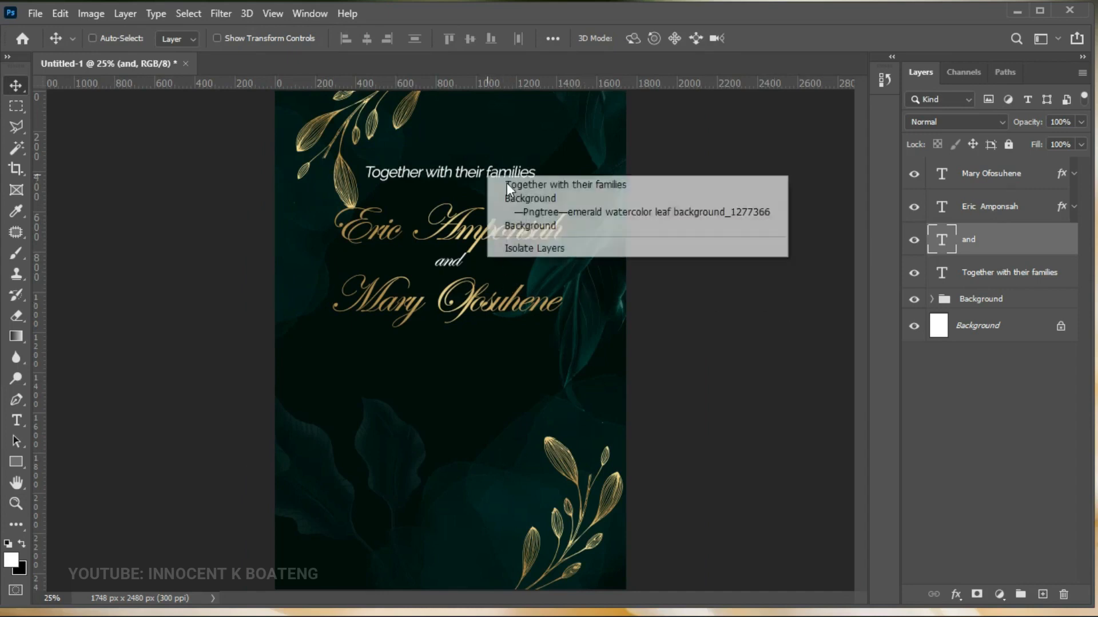
click(543, 185)
drag(478, 170, 465, 364)
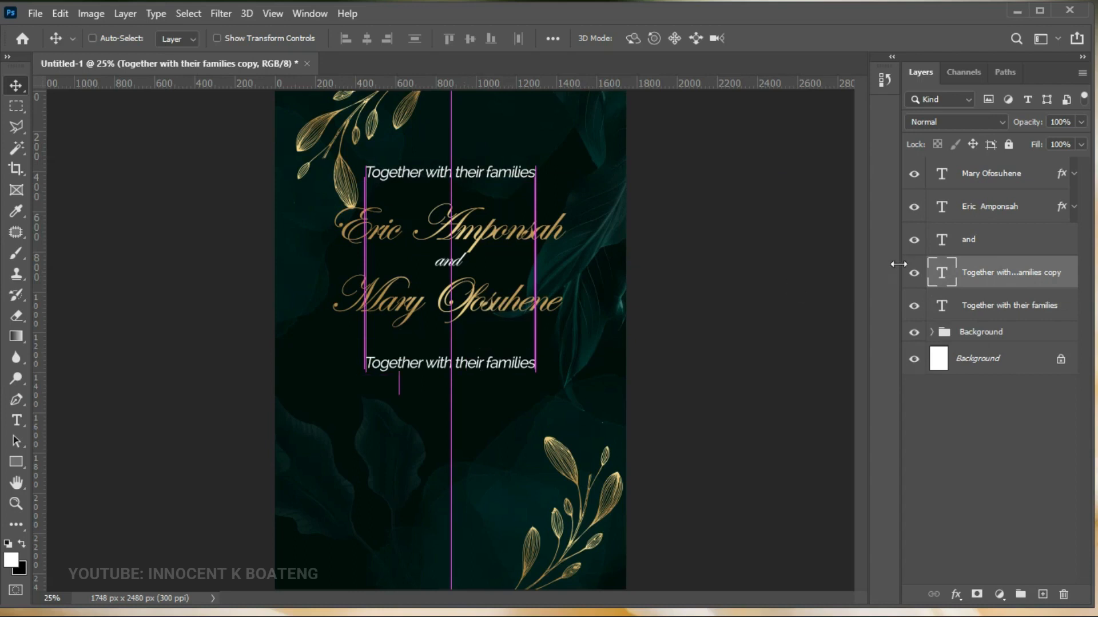
drag(1004, 282, 985, 170)
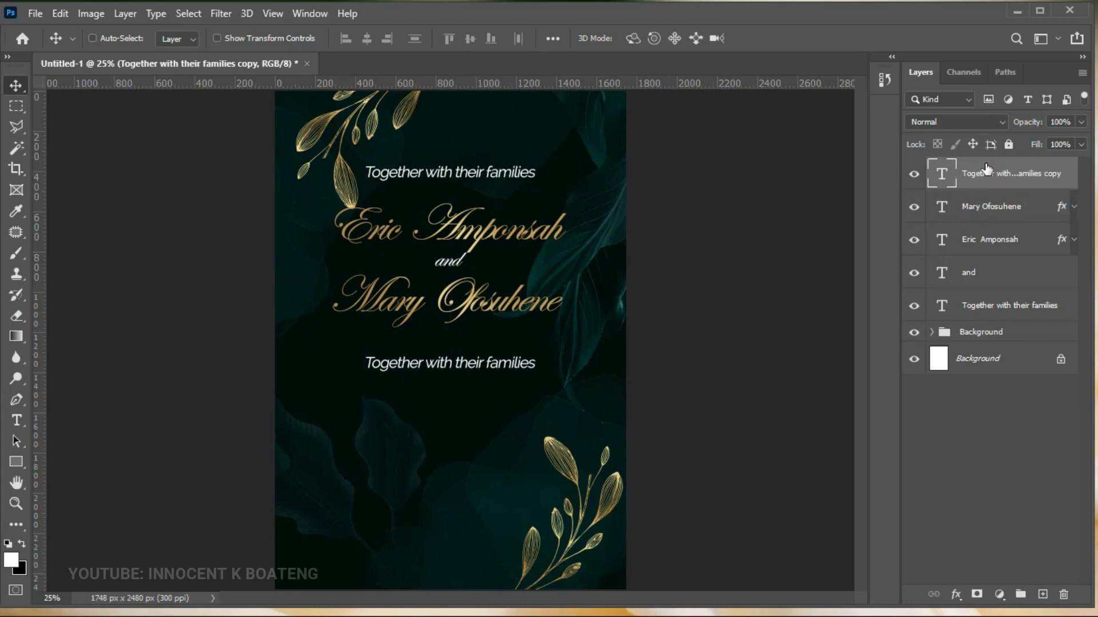
Step: Move the duplicated line up to just beneath the second name, keeping it centred and fine-tuning its vertical position
drag(525, 371, 523, 348)
key(Down)
key(Down)
key(Down)
key(Down)
key(Down)
key(Down)
key(Down)
key(Down)
key(Down)
key(Down)
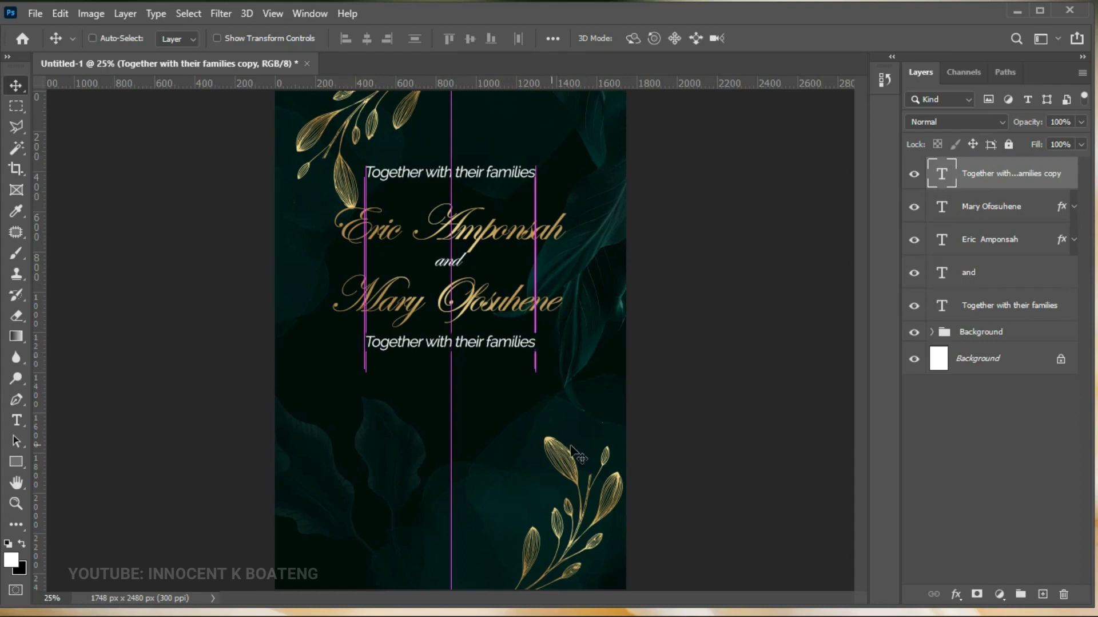
Step: Replace the duplicated line's wording with "Humbly Request Your Presence at Their" copied from Notepad
key(alt+Tab)
drag(828, 280, 560, 277)
key(ctrl+c)
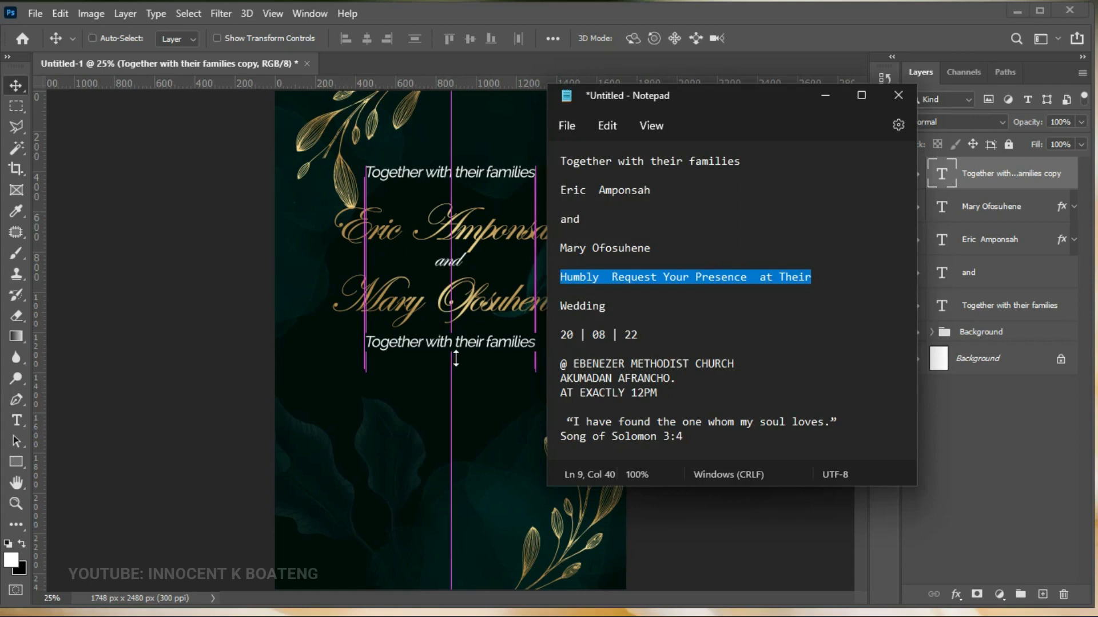
key(alt+Tab)
double_click(486, 353)
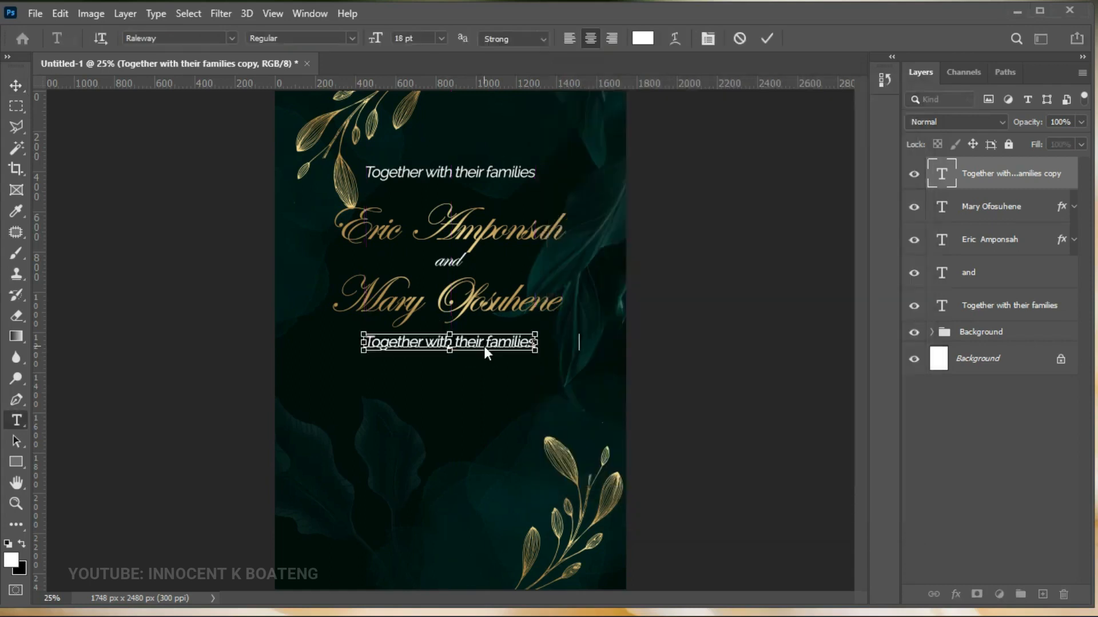
key(ctrl+v)
click(16, 86)
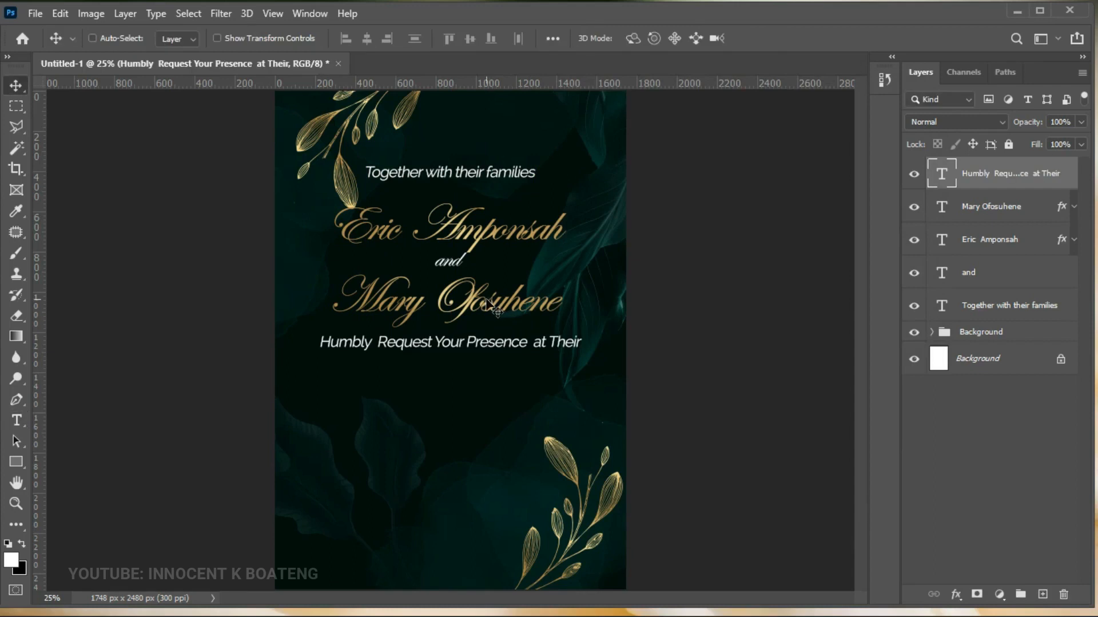
Step: Duplicate the second gold script name below the request line and replace its wording with "Wedding" from Notepad
right_click(487, 303)
click(504, 302)
key(ctrl+j)
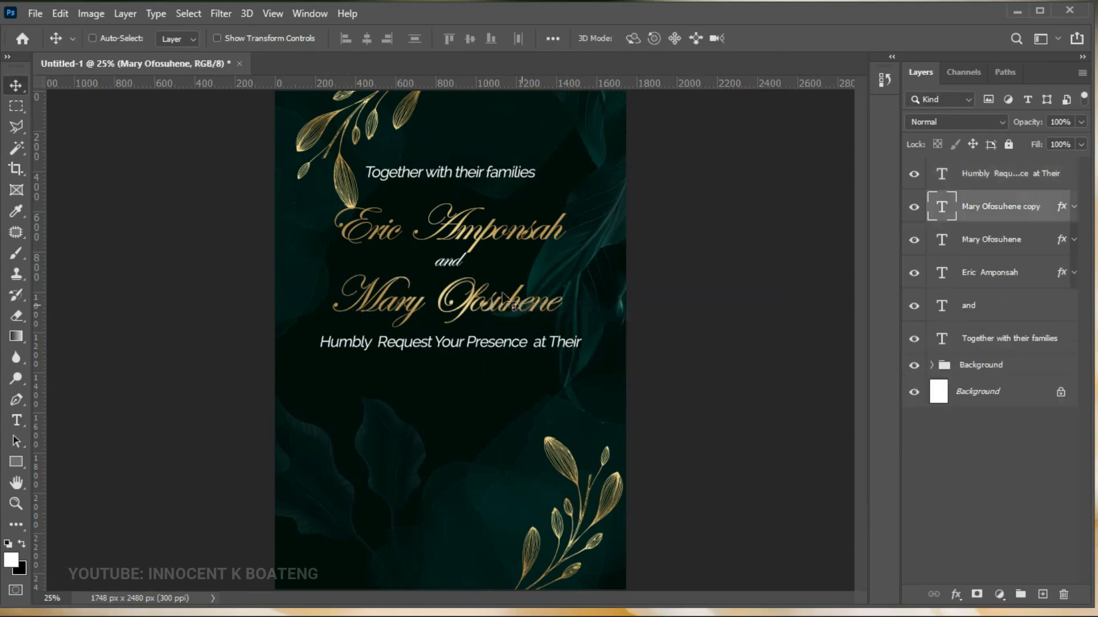
drag(503, 299, 494, 393)
key(alt+Tab)
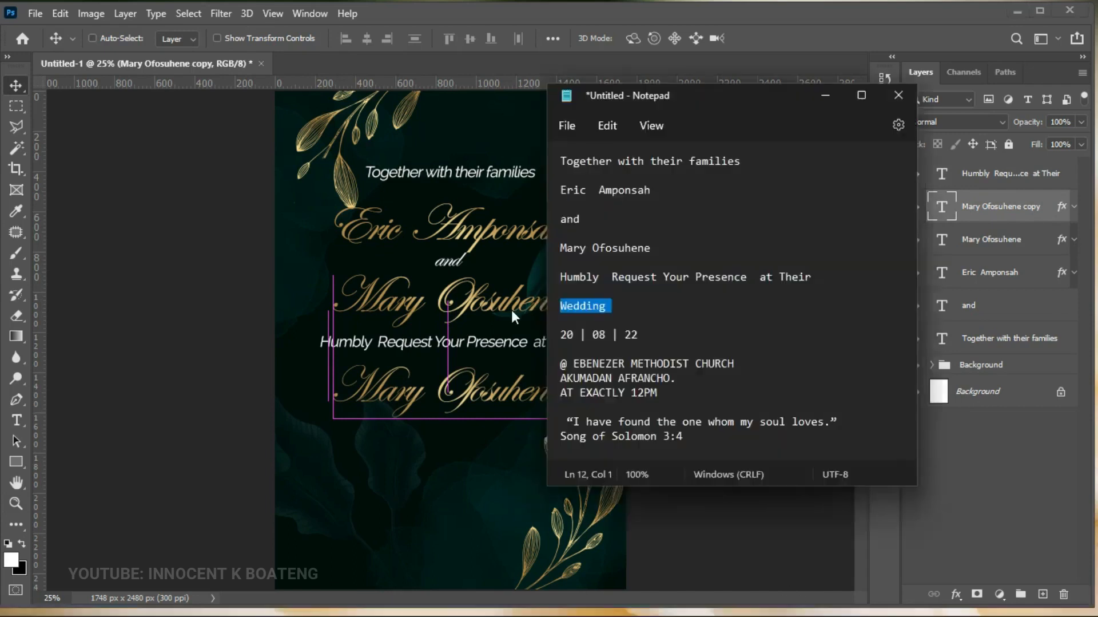
key(alt+Tab)
double_click(457, 399)
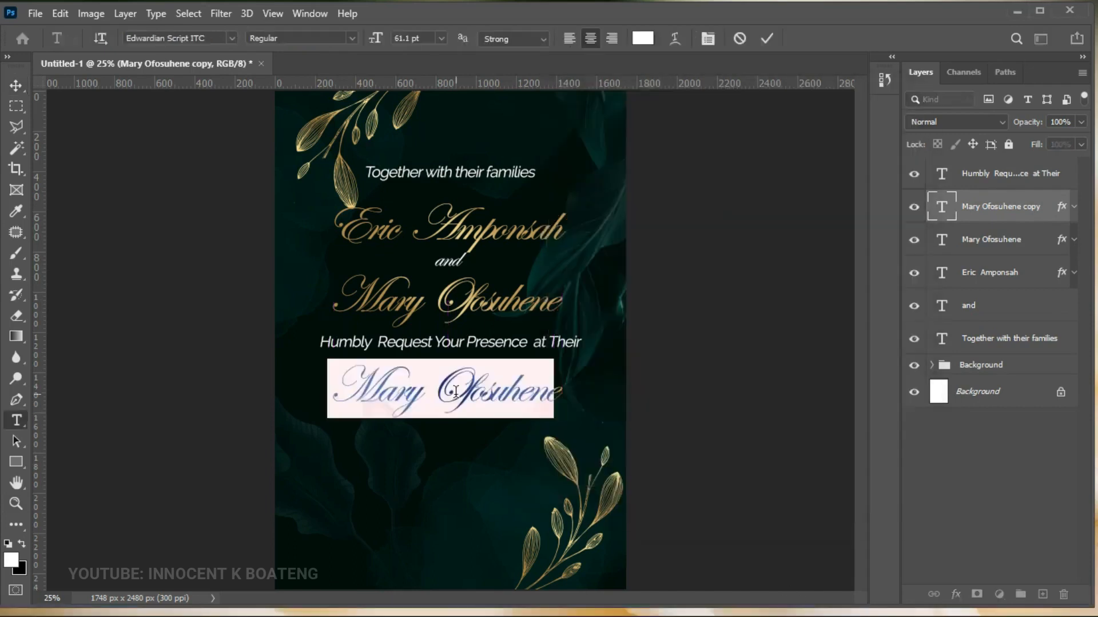
text(Wedding)
click(16, 85)
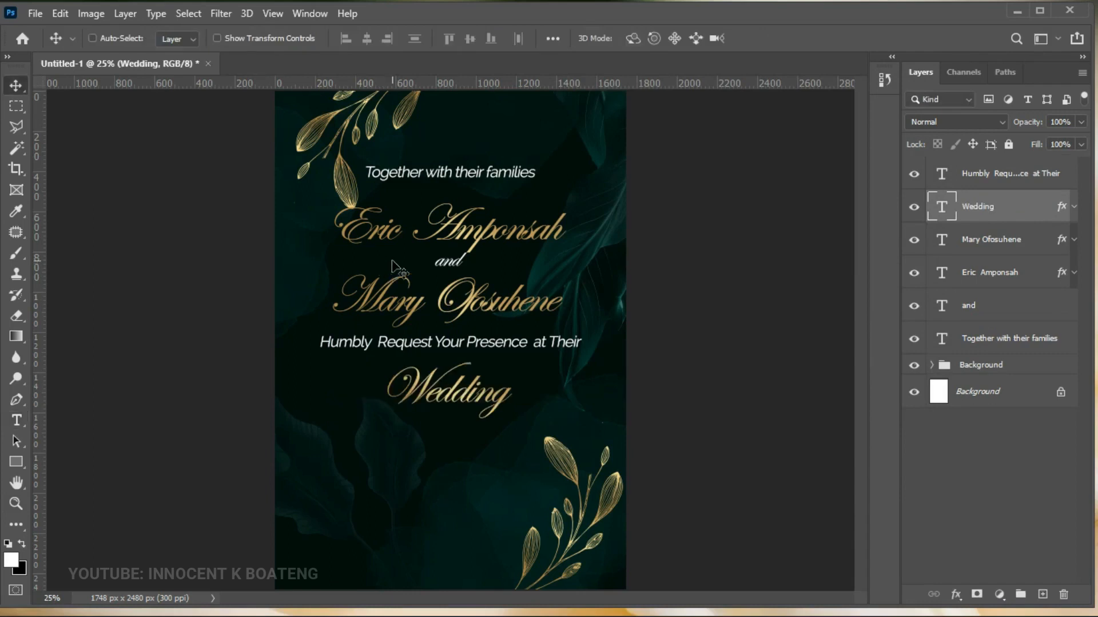
Step: Enlarge "Wedding" to about two thirds of the page width and centre it horizontally just below the request line
key(ctrl+t)
drag(512, 425, 715, 505)
key(Return)
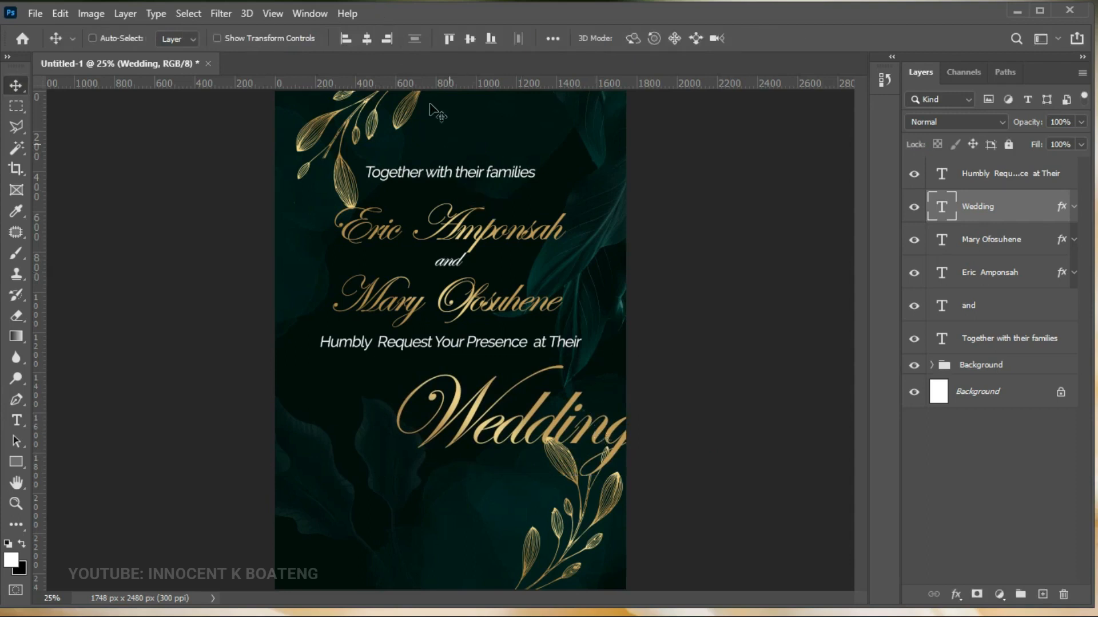
click(369, 36)
mouse_move(510, 430)
mouse_down()
mouse_move(509, 418)
mouse_move(516, 424)
mouse_up()
key(ctrl+t)
drag(574, 461, 552, 444)
key(Return)
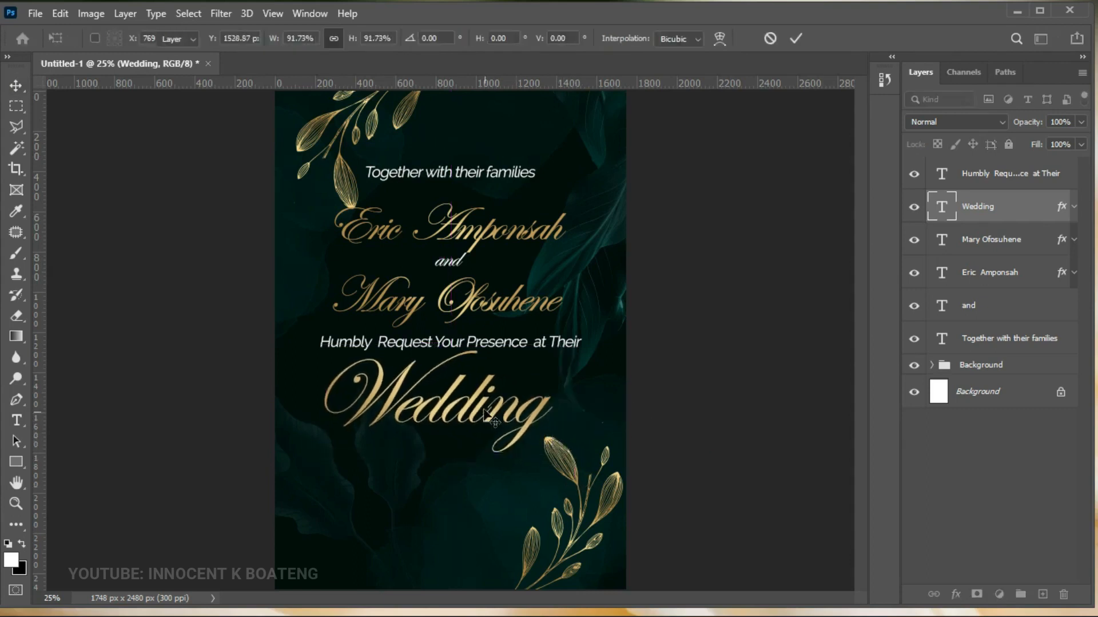
click(366, 38)
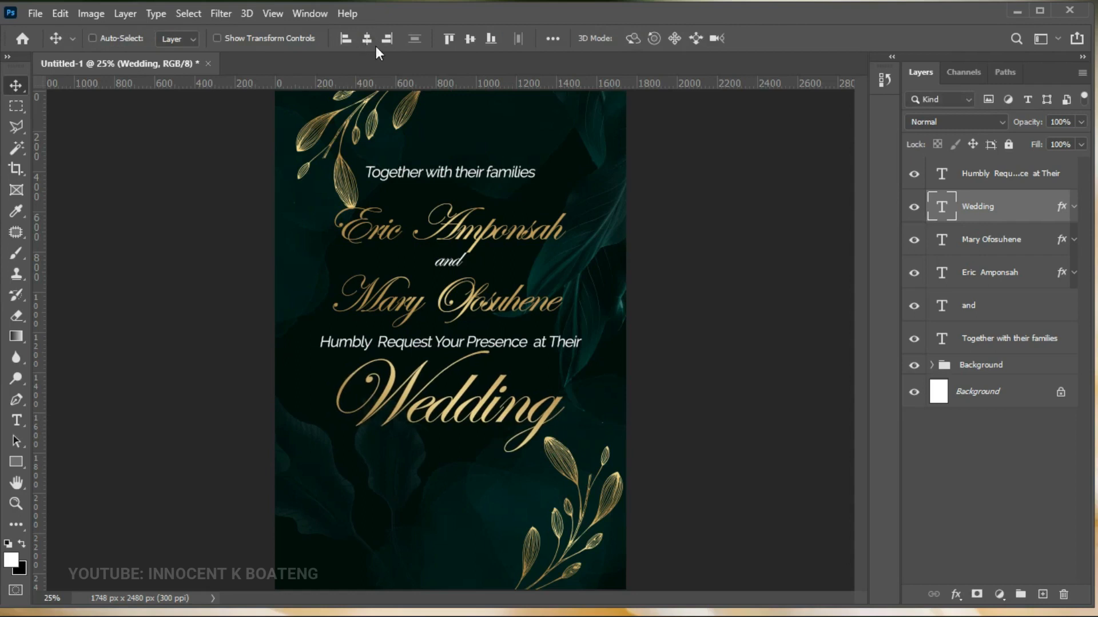
Step: Shift the opening line and first name upward, and move the lines below up to tighten the spacing
ctrl+click(485, 235)
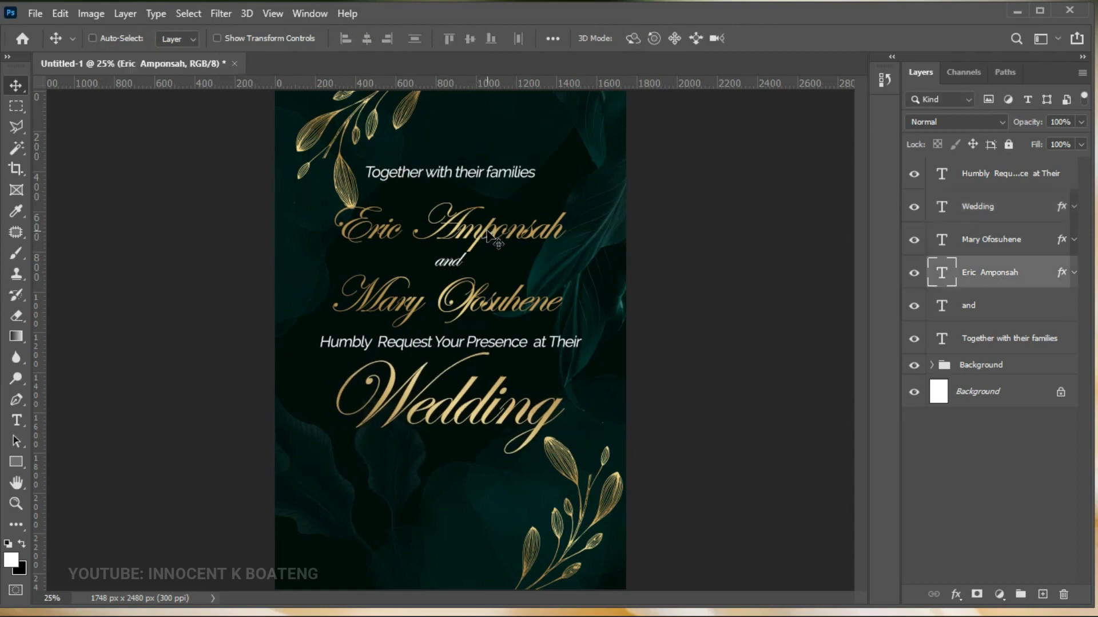
drag(488, 234, 487, 227)
right_click(484, 174)
click(535, 183)
key(shift+Up)
key(shift+Up)
key(shift+Up)
key(shift+Up)
key(shift+Up)
key(shift+Up)
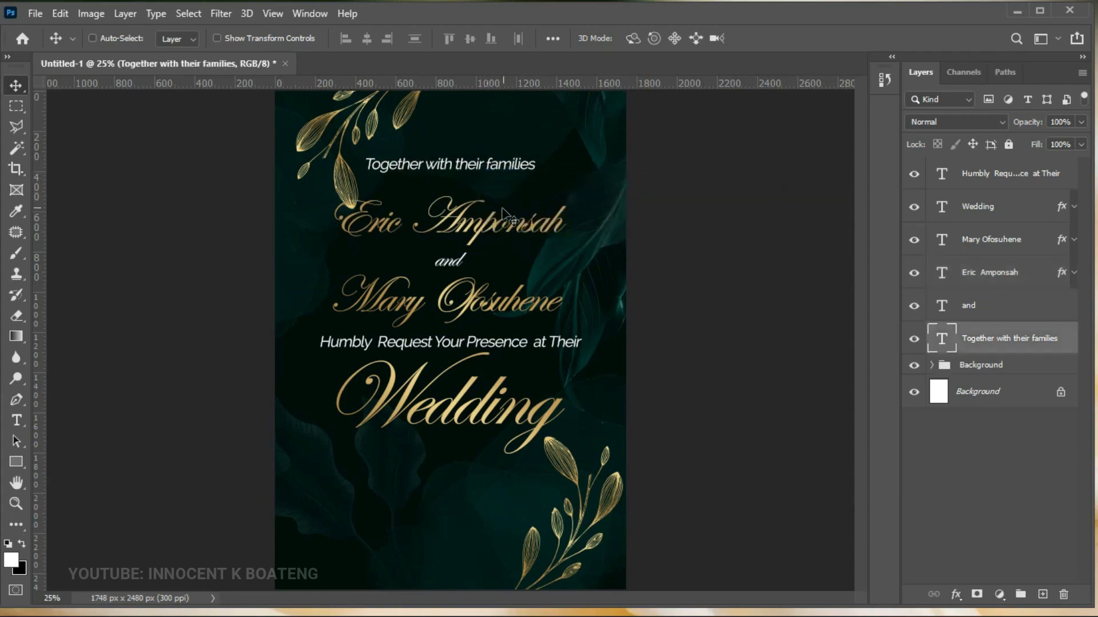
right_click(481, 230)
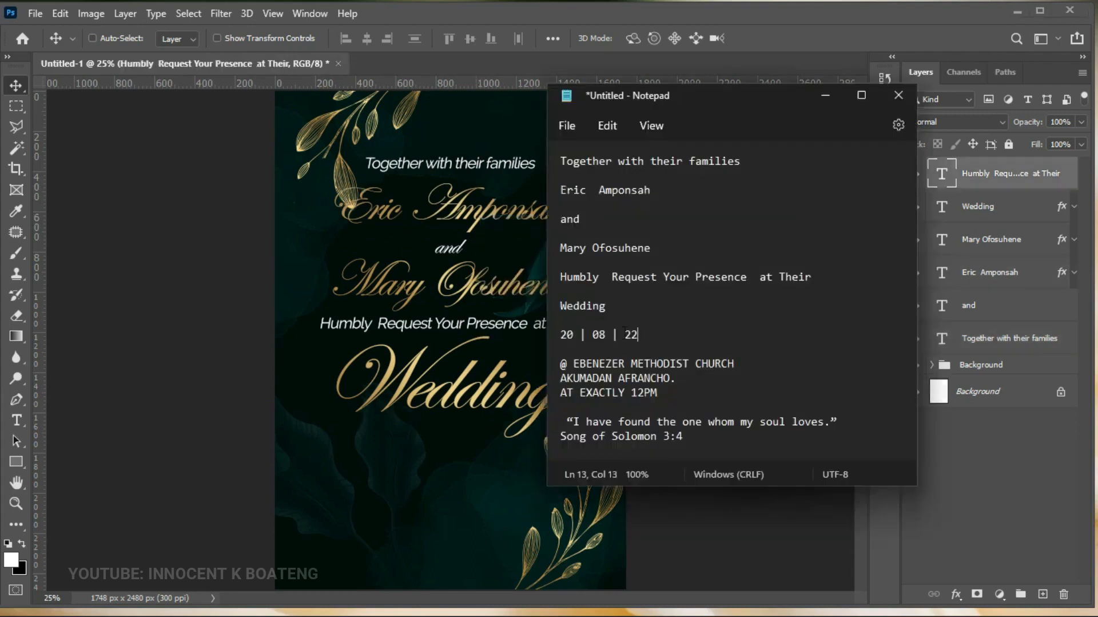
Step: Add the date 20 | 08 | 22 from Notepad as a new Poppins Medium text line centred below "Wedding"
triple_click(625, 331)
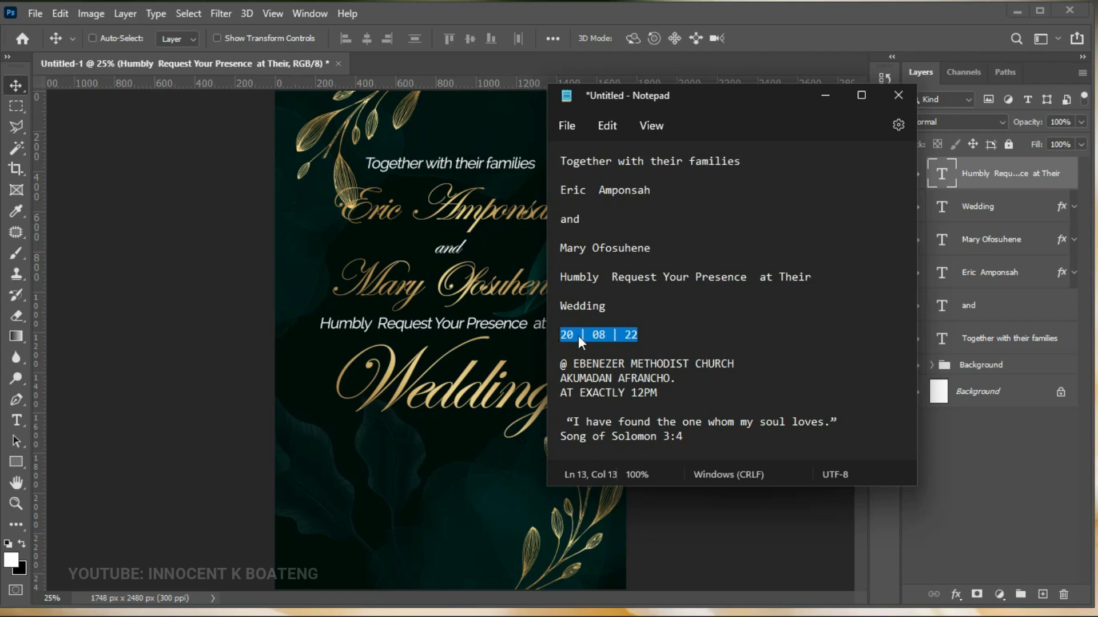
click(409, 406)
key(t)
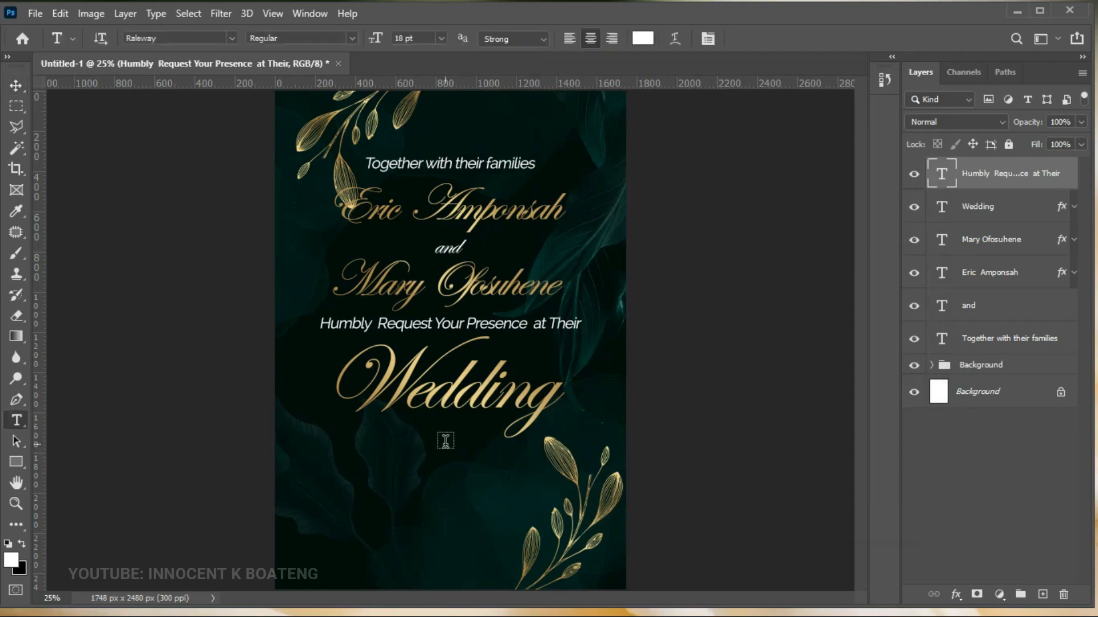
click(446, 440)
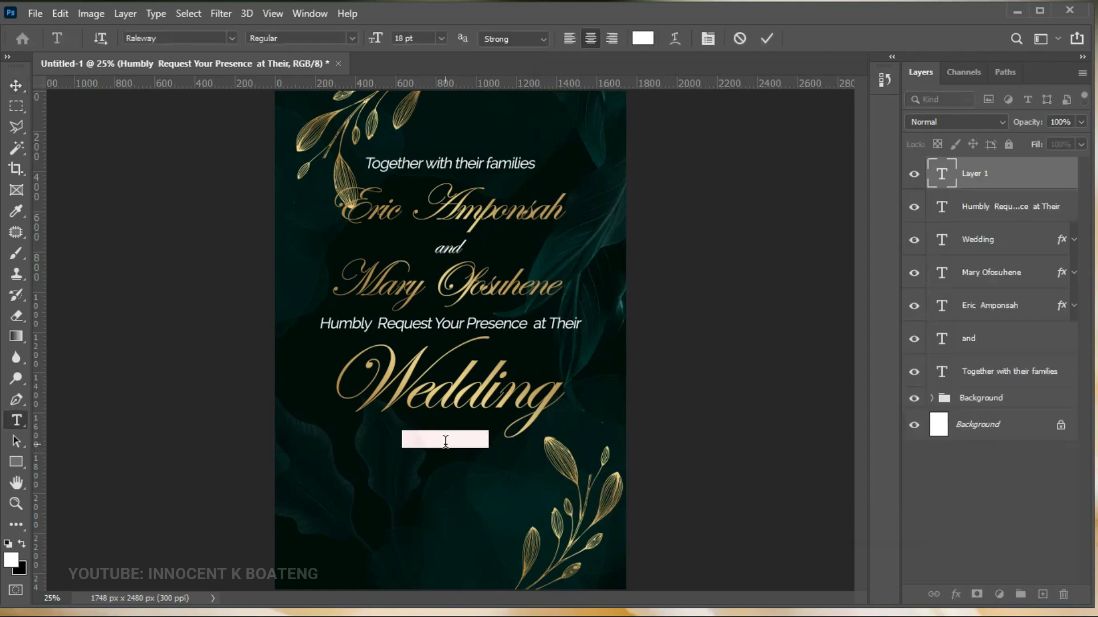
click(166, 36)
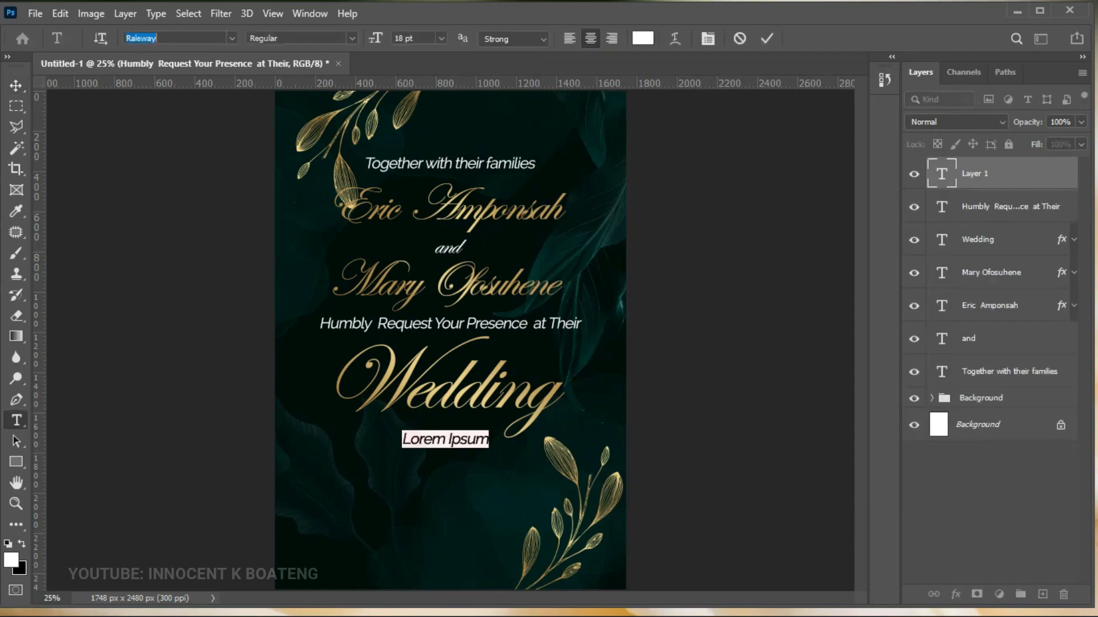
text(poppin)
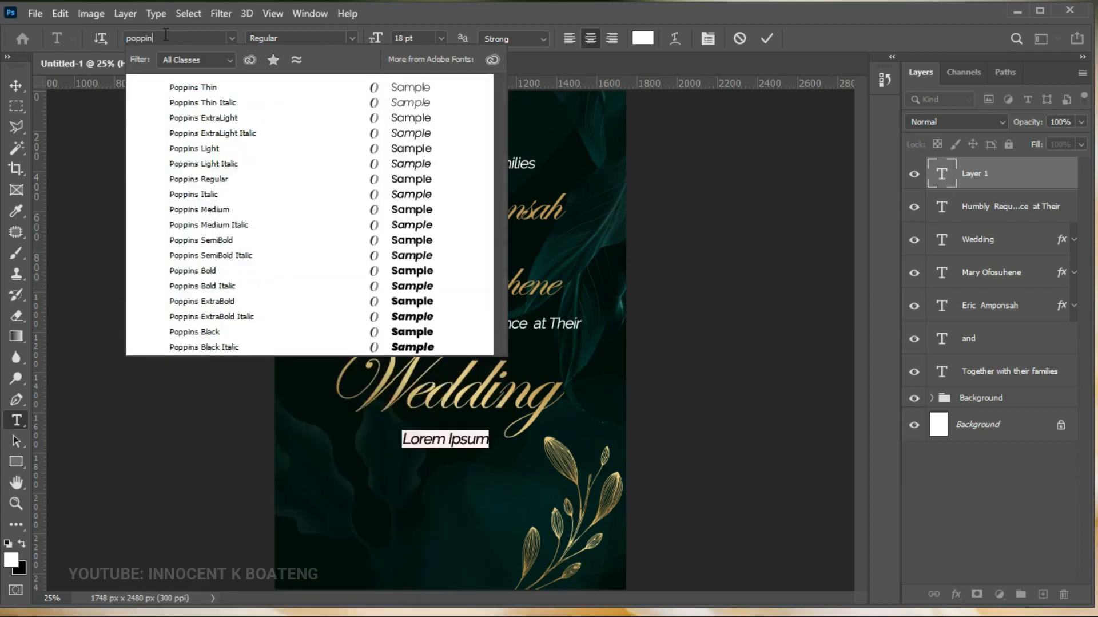
click(212, 210)
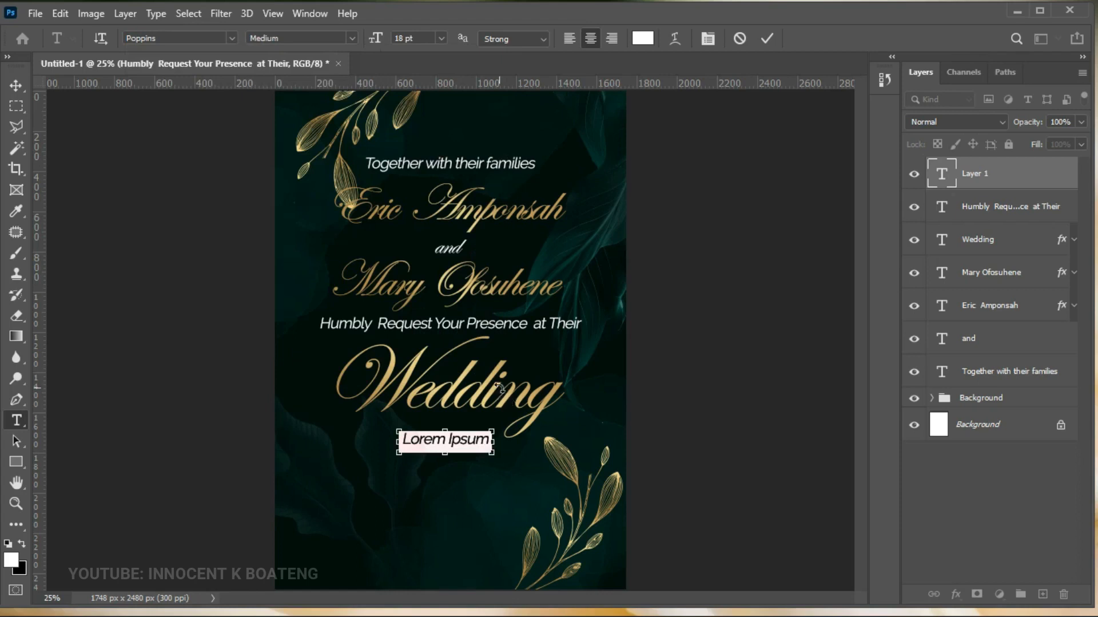
click(502, 388)
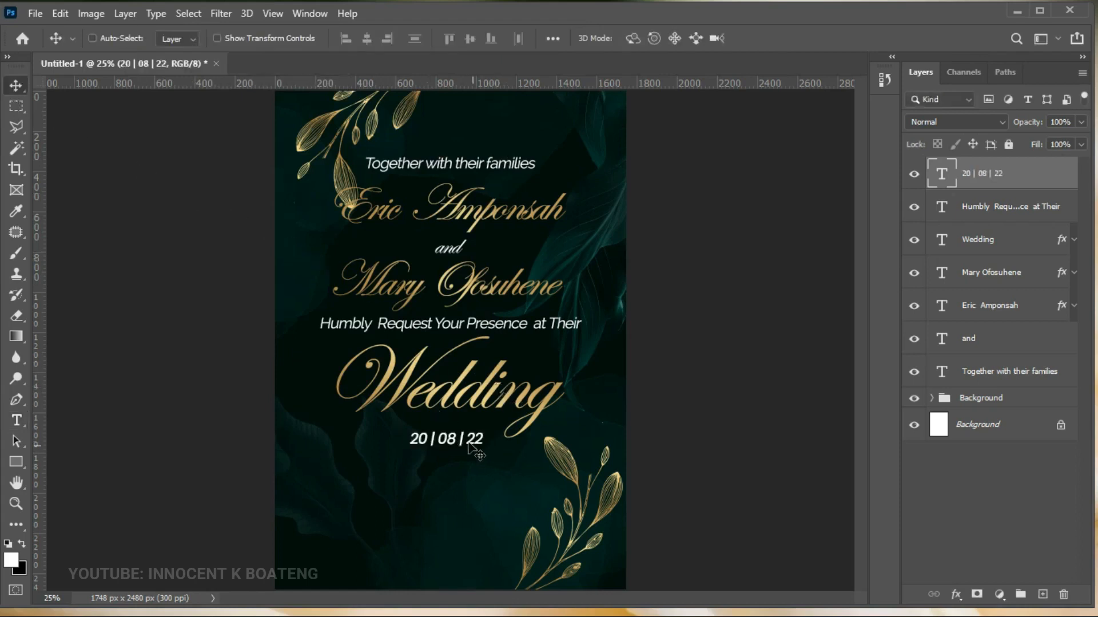
Step: Remove the italic slant from the 20 | 08 | 22 date text
double_click(468, 443)
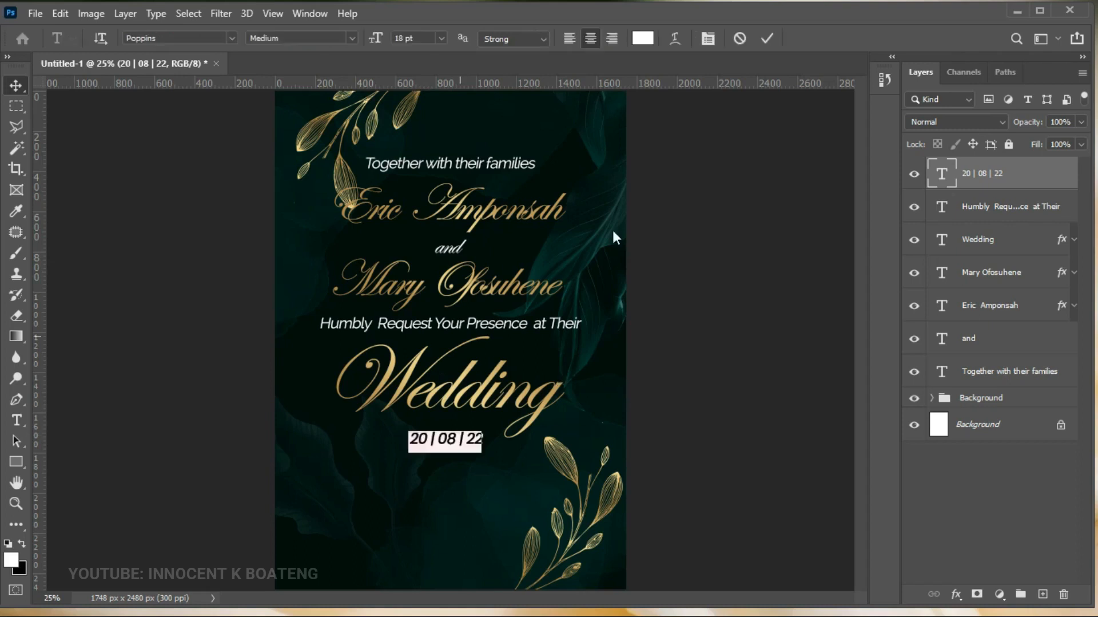
click(708, 39)
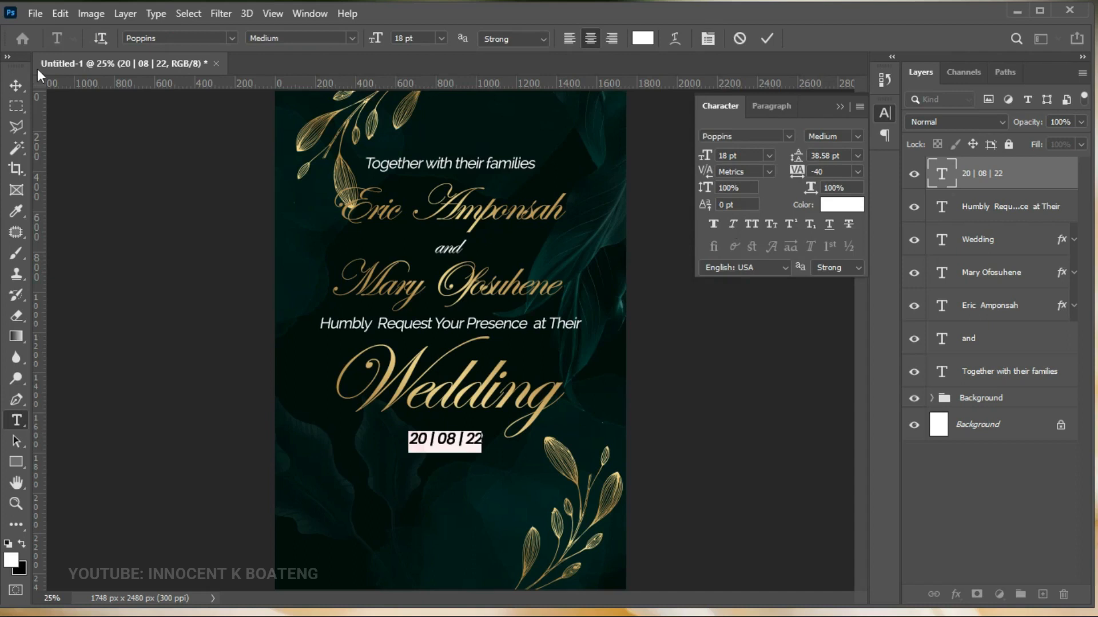
key(ctrl+Return)
Step: Enlarge the date to about 24.33 pt and centre it horizontally on the page, just below "Wedding"
key(ctrl+t)
drag(481, 453, 499, 460)
key(Return)
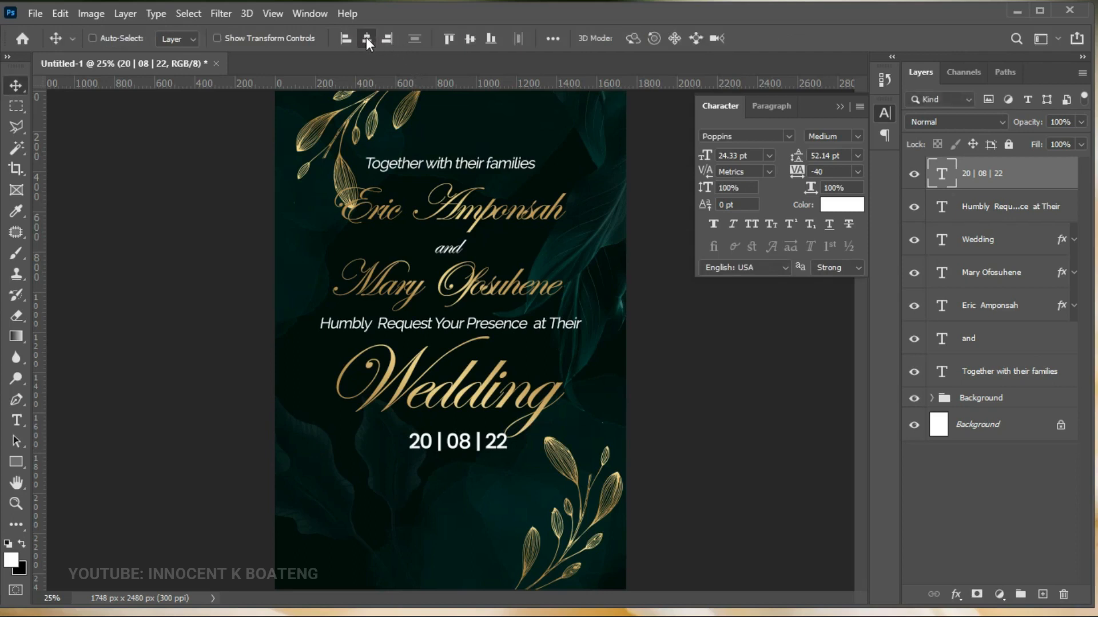
click(367, 39)
mouse_move(469, 449)
mouse_down()
mouse_move(469, 595)
mouse_move(468, 448)
mouse_up()
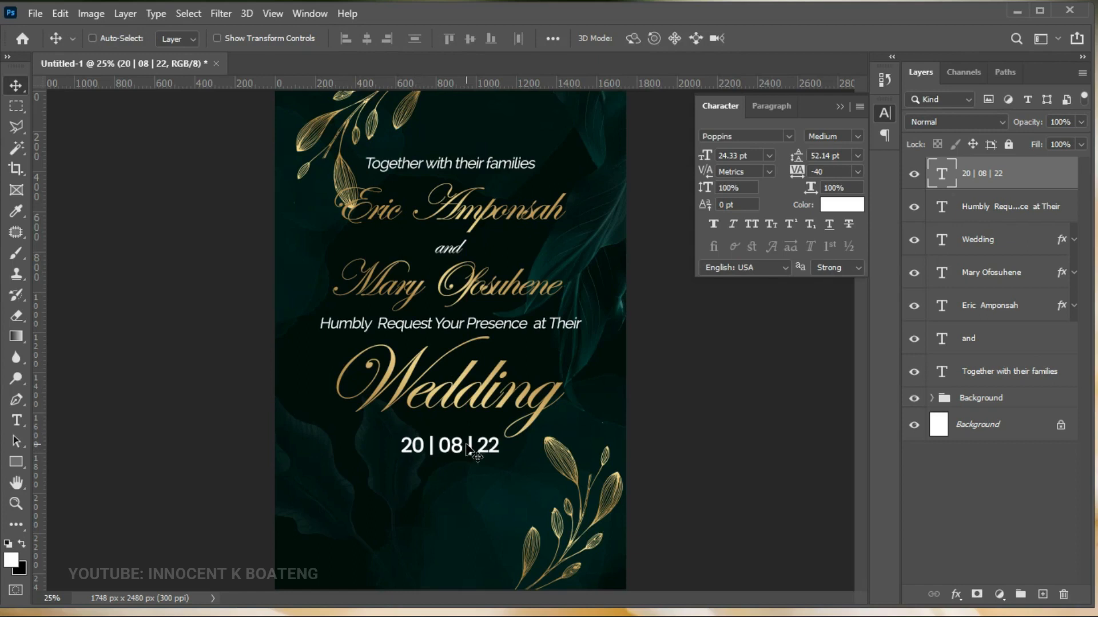
click(840, 107)
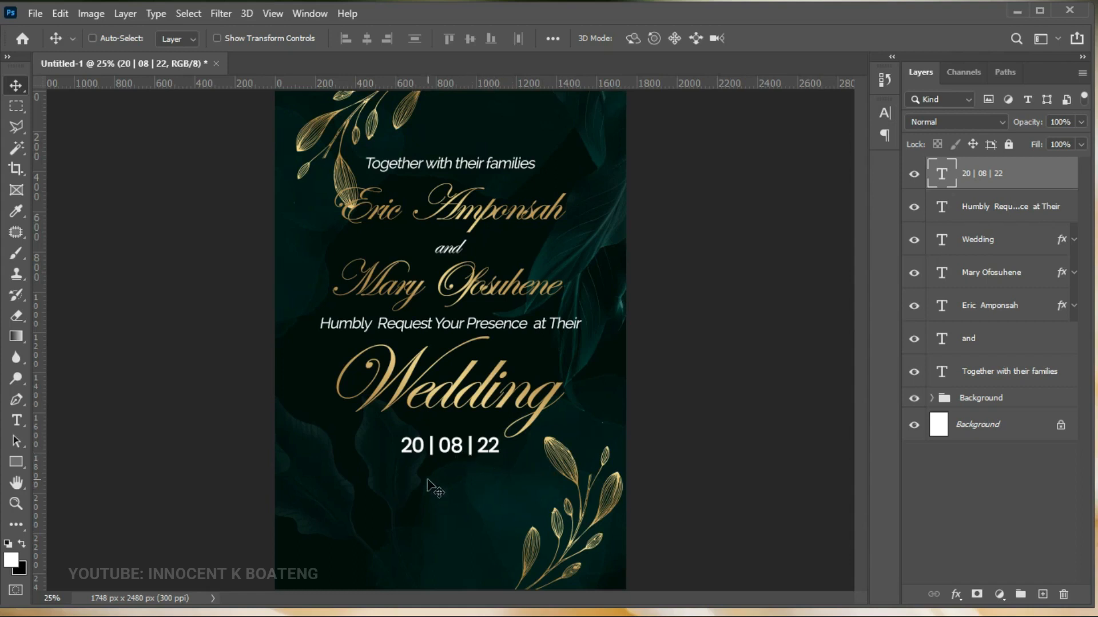
Step: Add a text layer below the date with the letter k in Vintage Decorative signs 2 Regular to make a divider ornament
key(t)
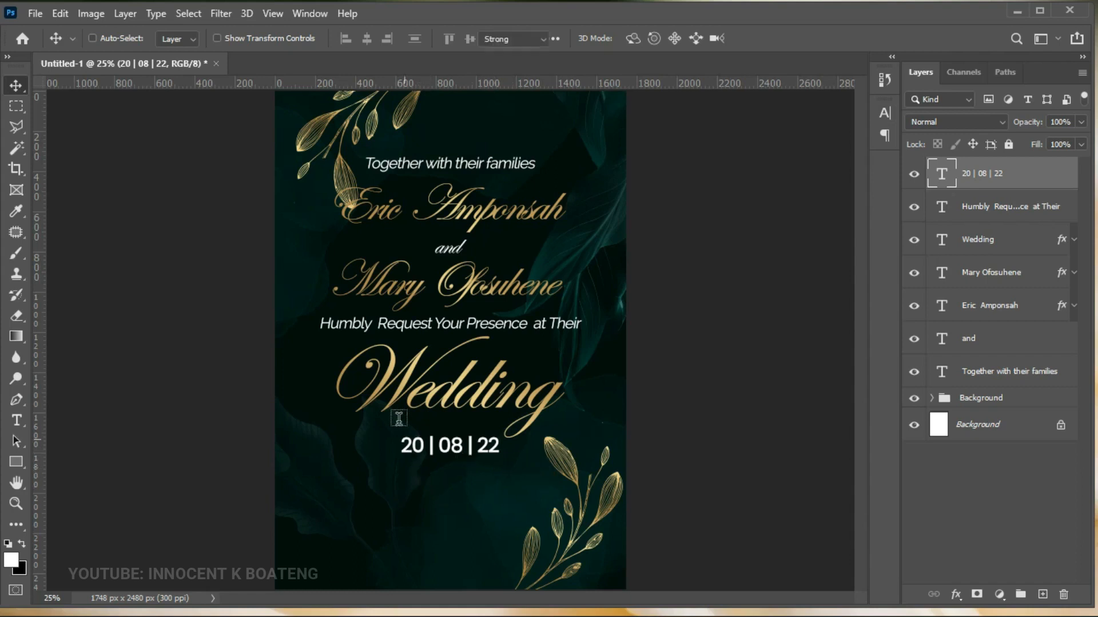
click(414, 485)
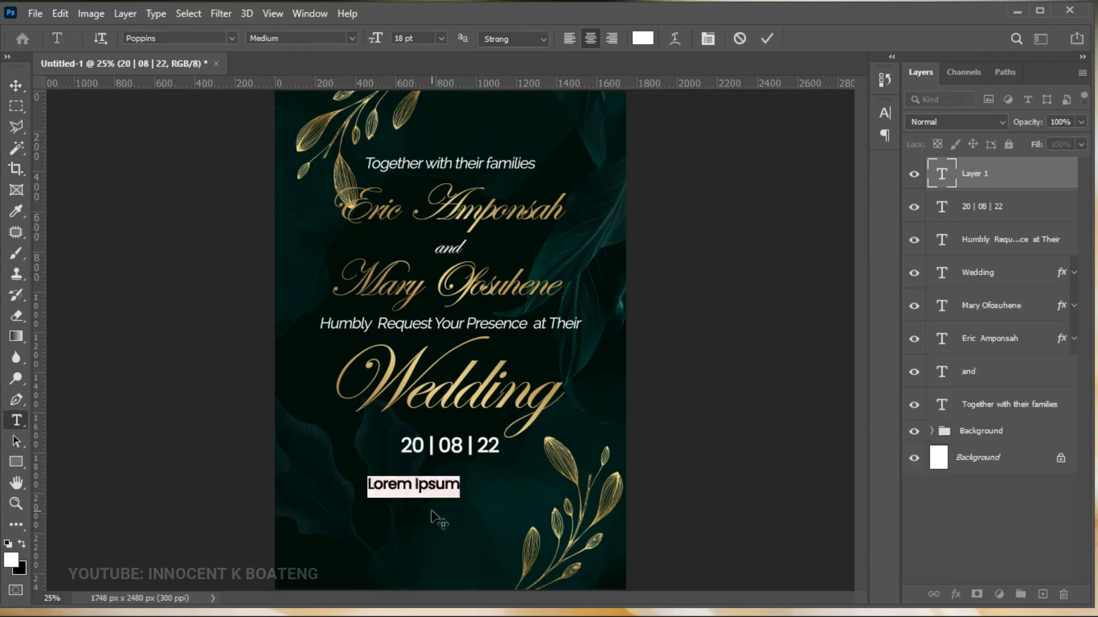
click(160, 39)
text(vinta)
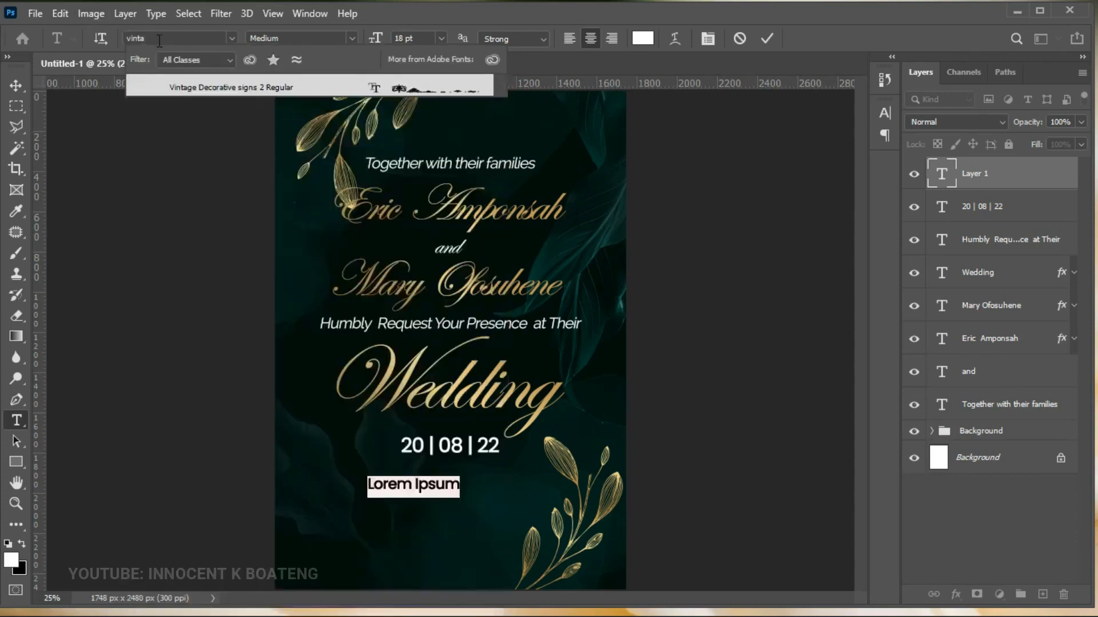
click(272, 85)
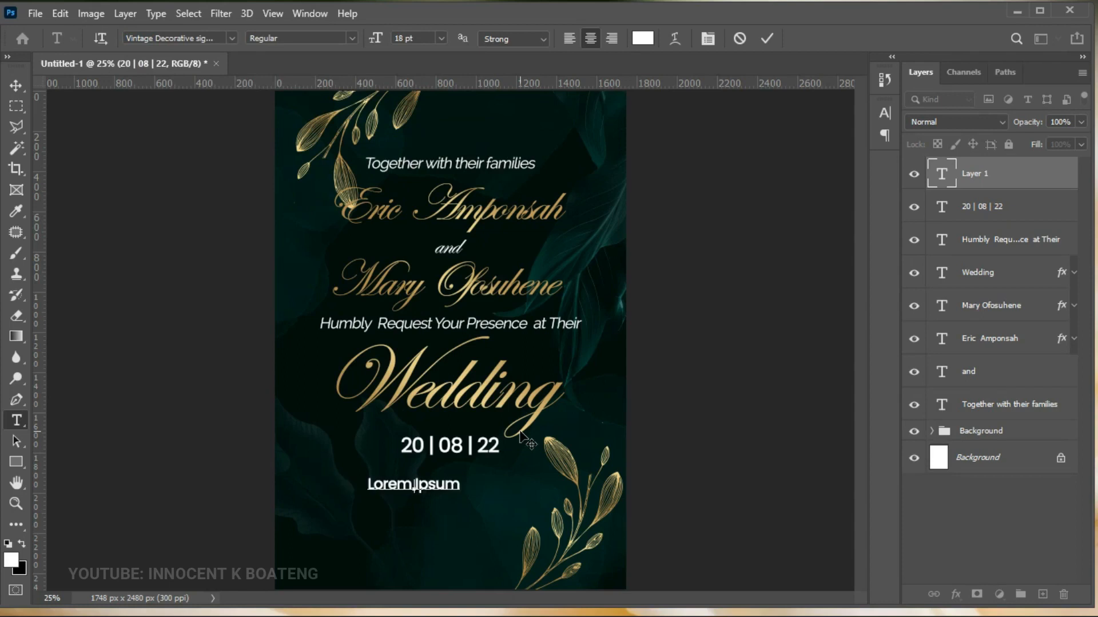
text(k)
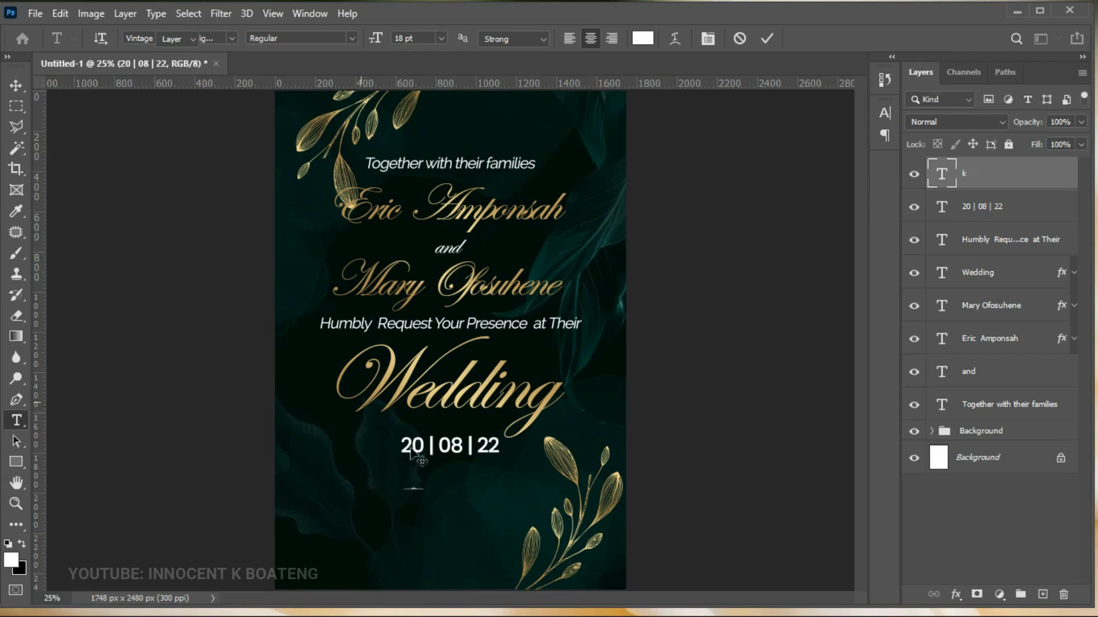
click(16, 85)
Step: Enlarge the divider ornament to span wider than the date and centre it between "Wedding" and the date
key(ctrl+t)
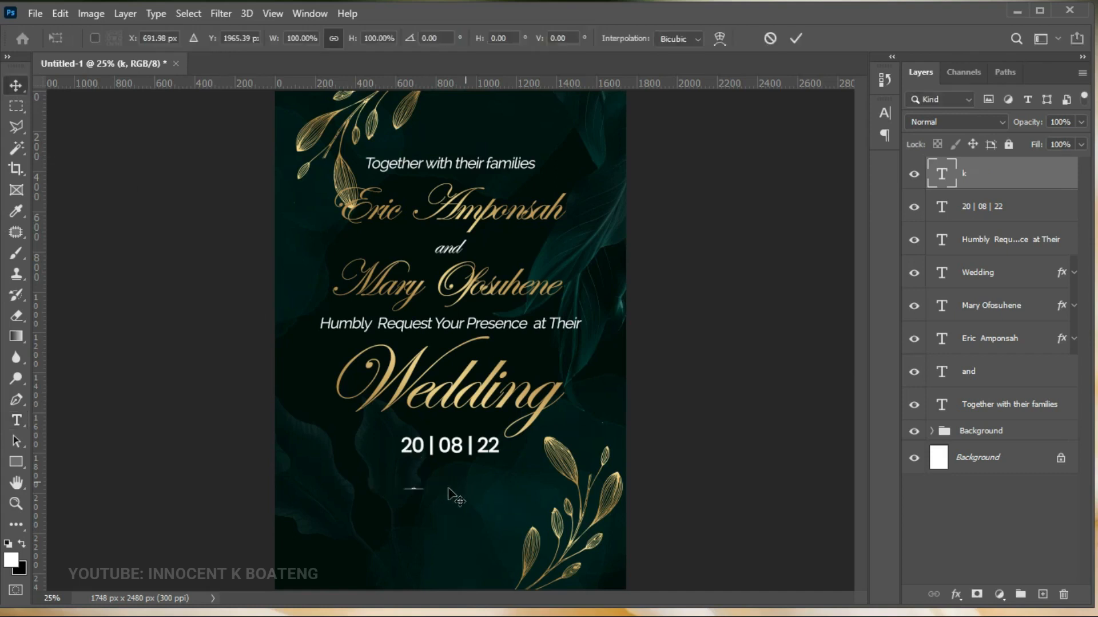
drag(428, 476, 494, 456)
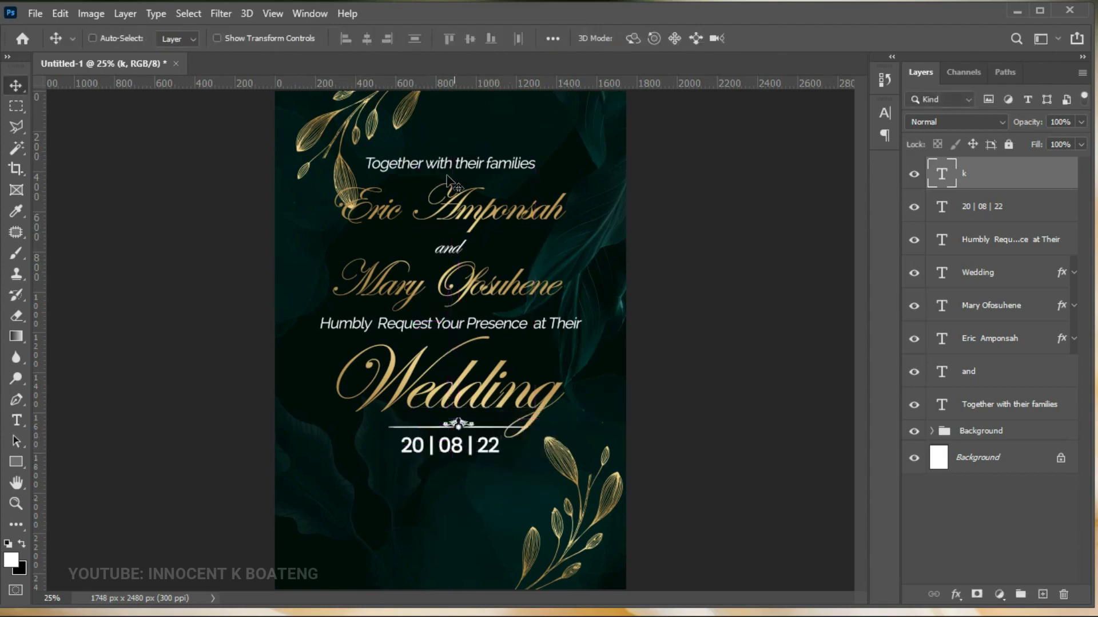
click(368, 39)
Step: Duplicate the divider ornament, flip the copy vertically and place it directly below the date, aligned with the original
key(ctrl+j)
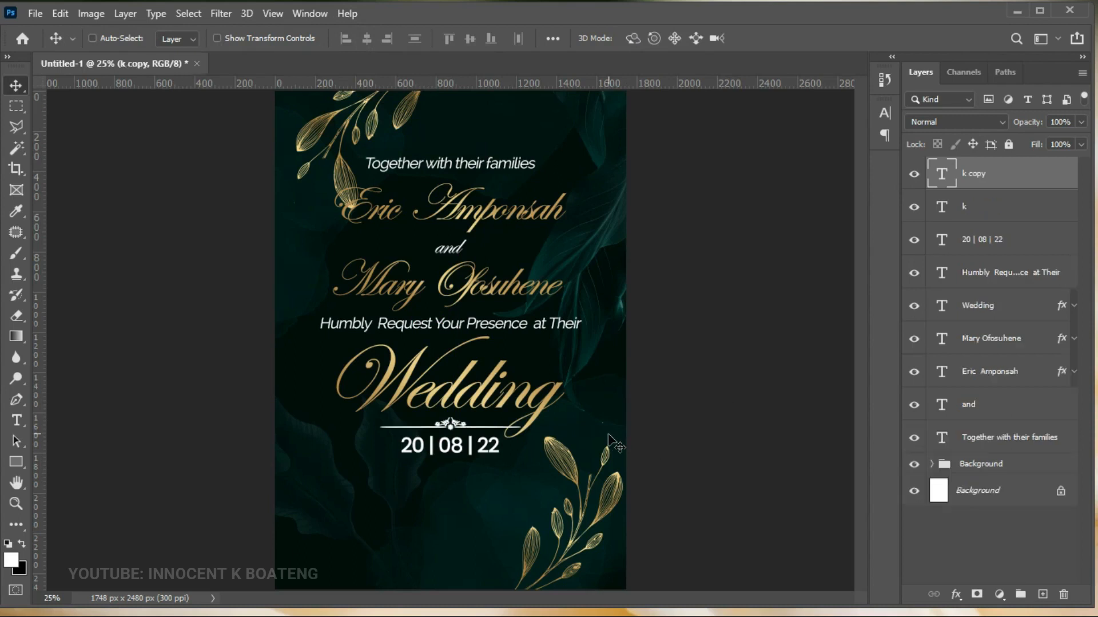
key(ctrl+t)
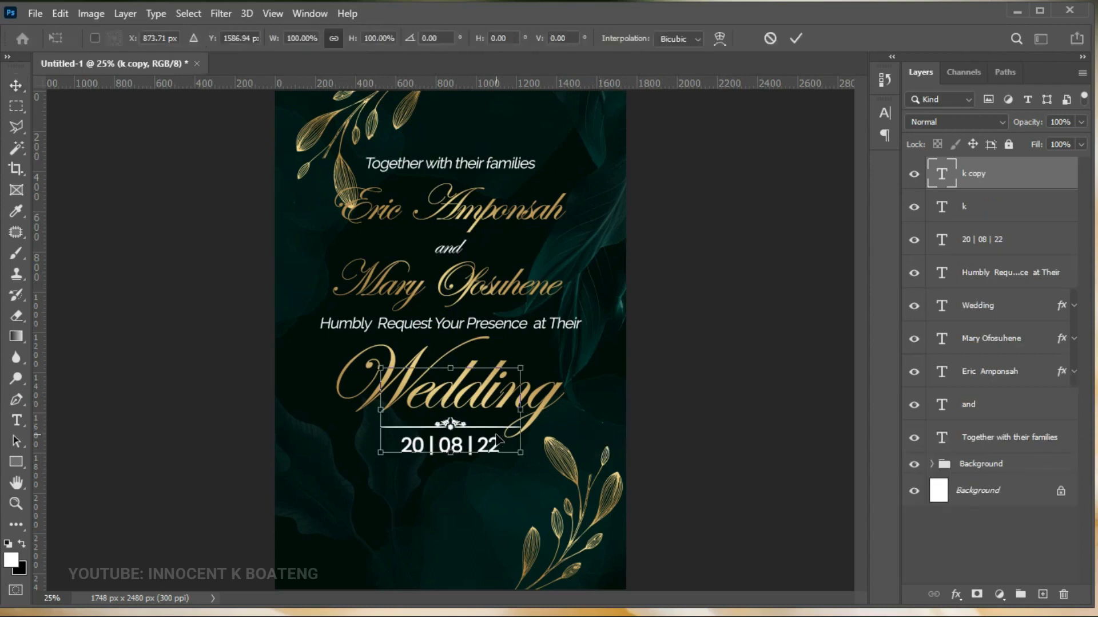
right_click(497, 436)
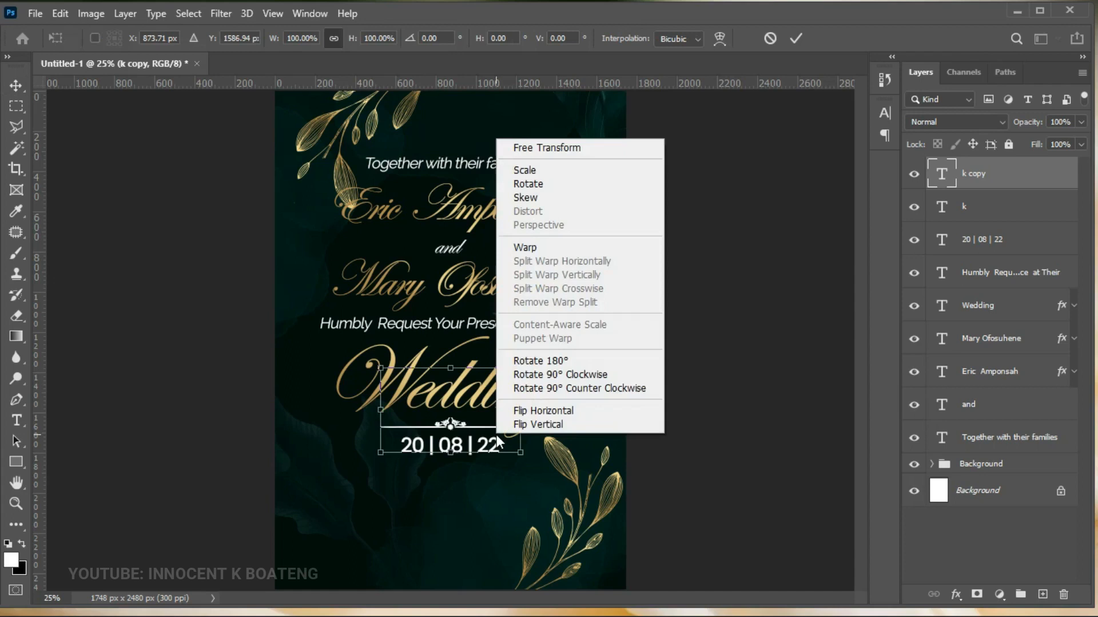
click(543, 422)
drag(499, 407, 489, 472)
key(Return)
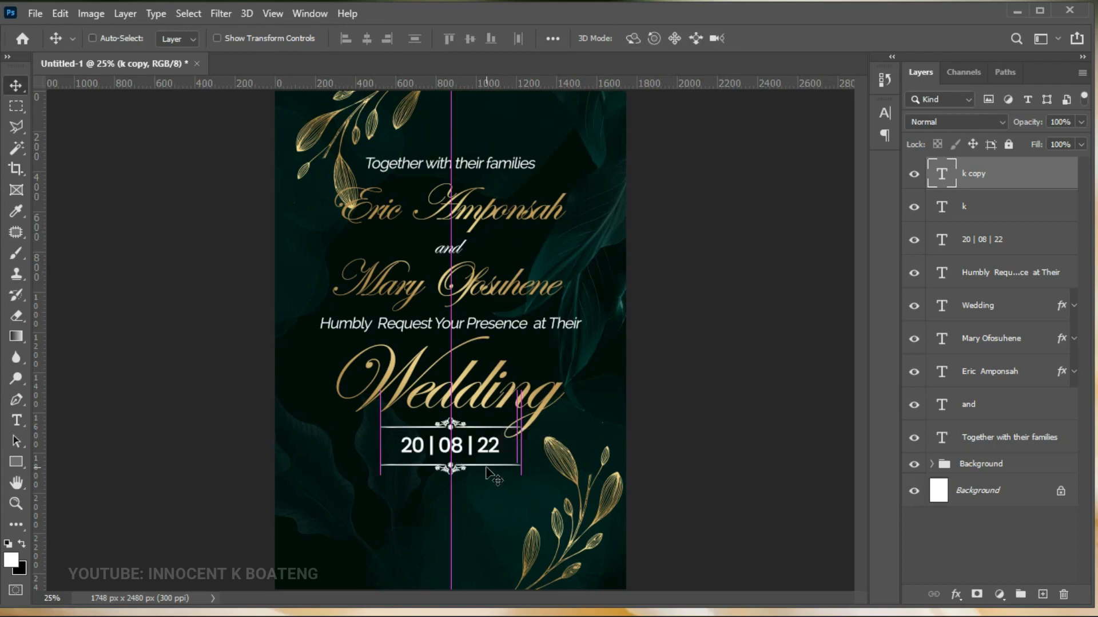
Step: Nudge the date and both divider ornaments down slightly together, and group them as "Date"
shift+click(1018, 252)
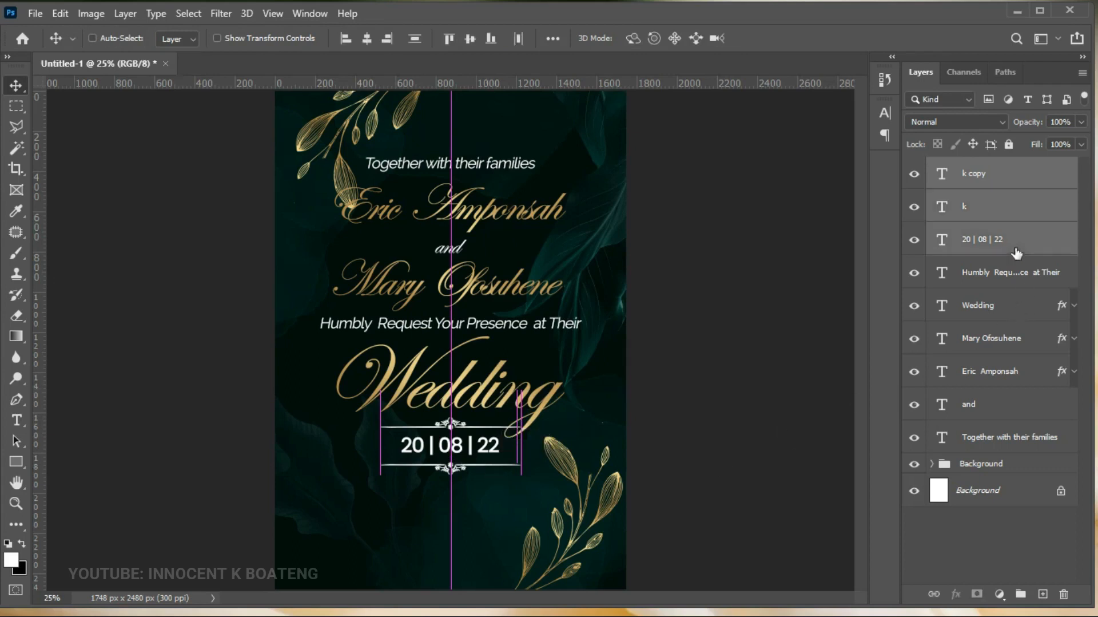
key(shift+Down)
key(shift+Down)
key(shift+Down)
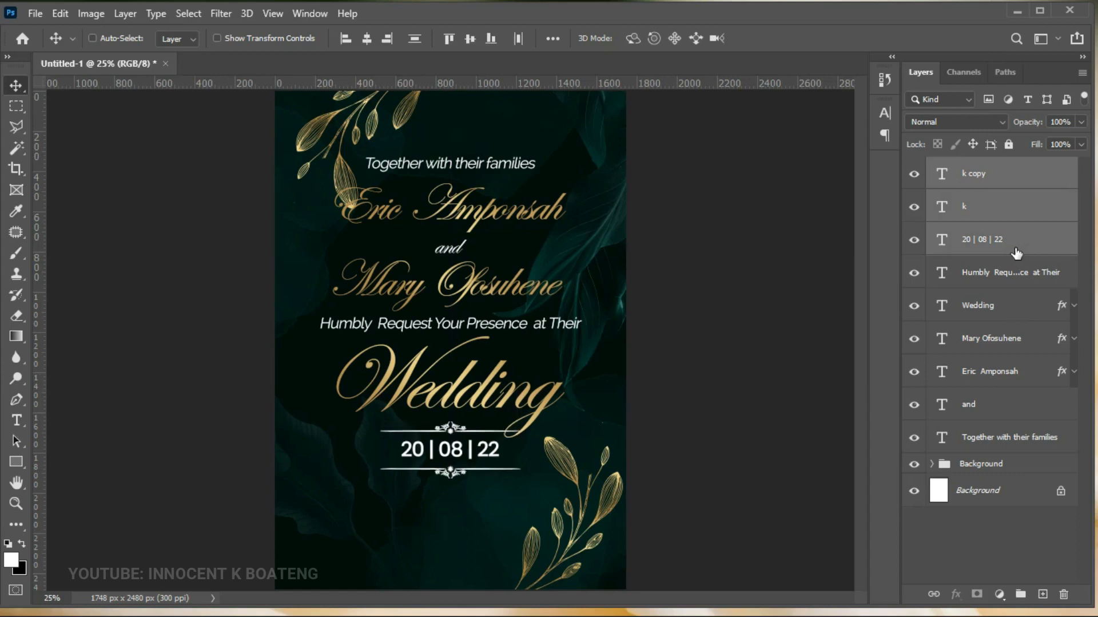
key(ctrl+g)
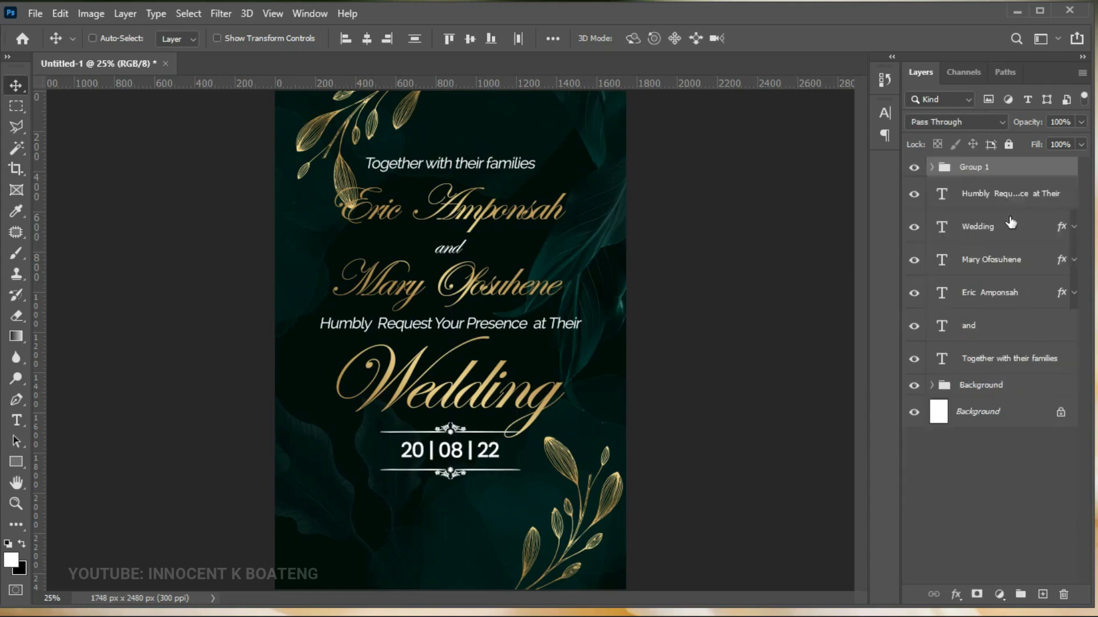
double_click(976, 166)
text(Date)
key(Return)
Step: Start a new text line in Poppins Regular in the empty area below the date ornaments
key(t)
click(411, 520)
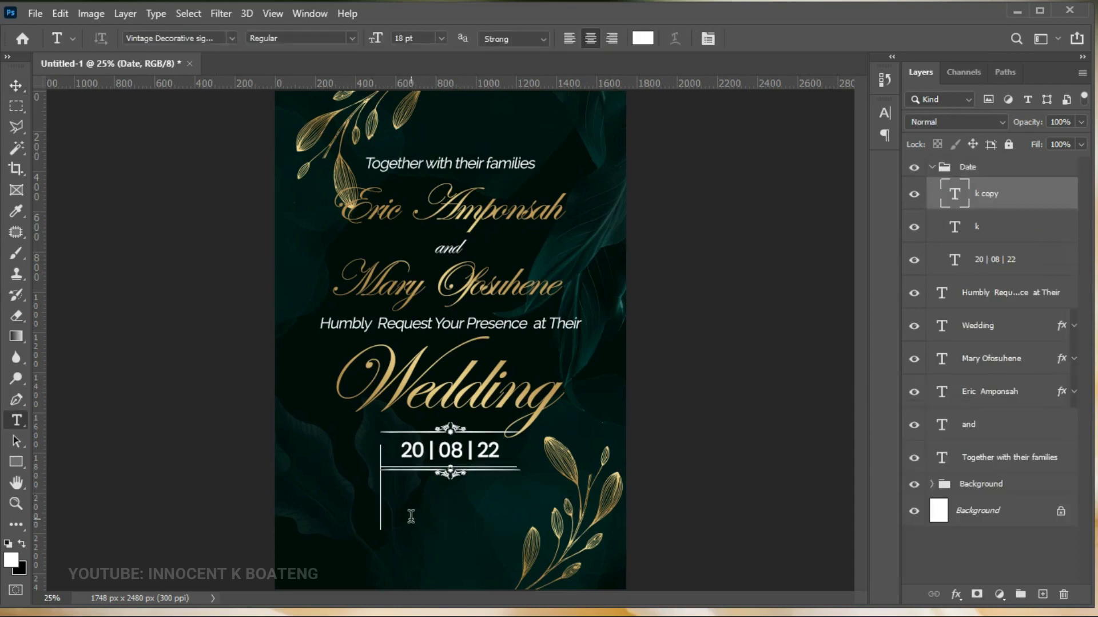
text(poppin)
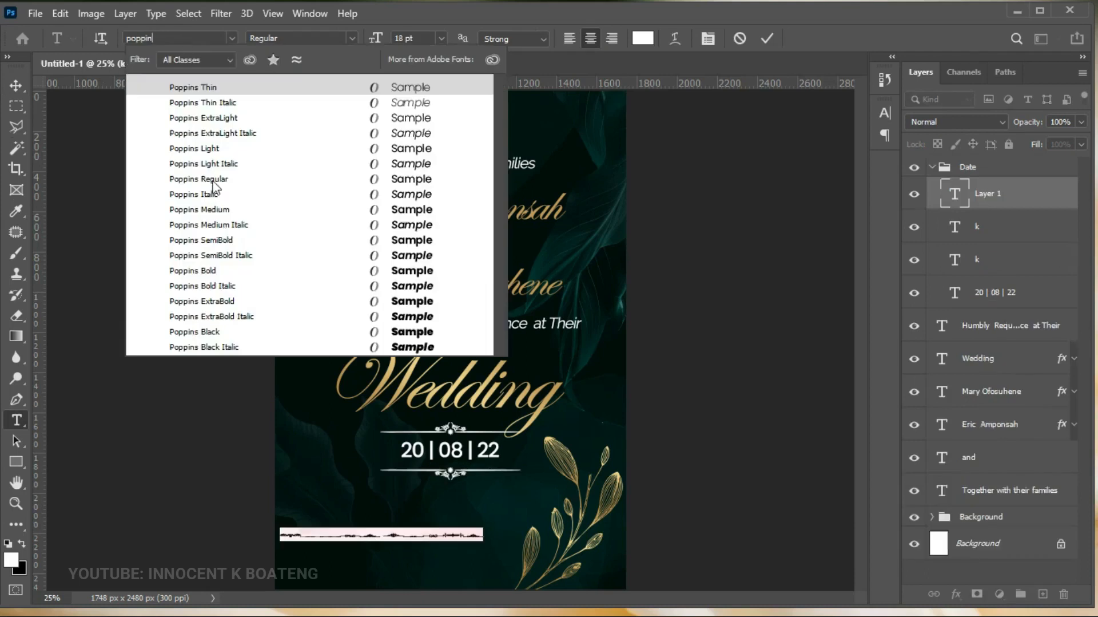
click(212, 182)
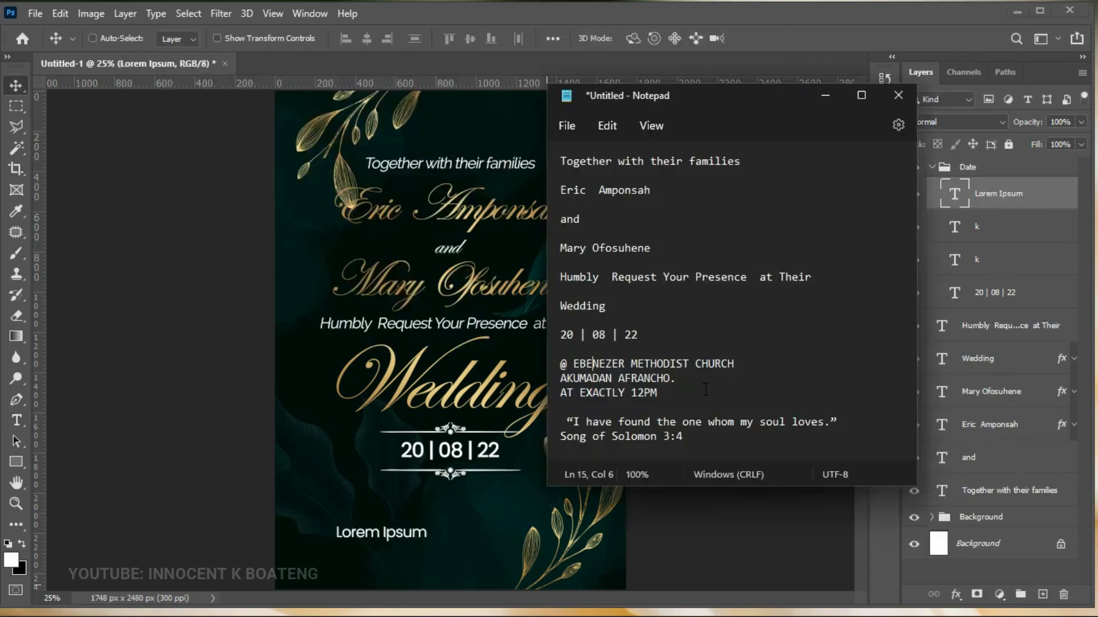
Step: Replace the placeholder with the Notepad lines from "@ EBENEZER METHODIST CHURCH" to "AT EXACTLY 12PM" and position the block below the date
drag(684, 405, 559, 368)
key(ctrl+c)
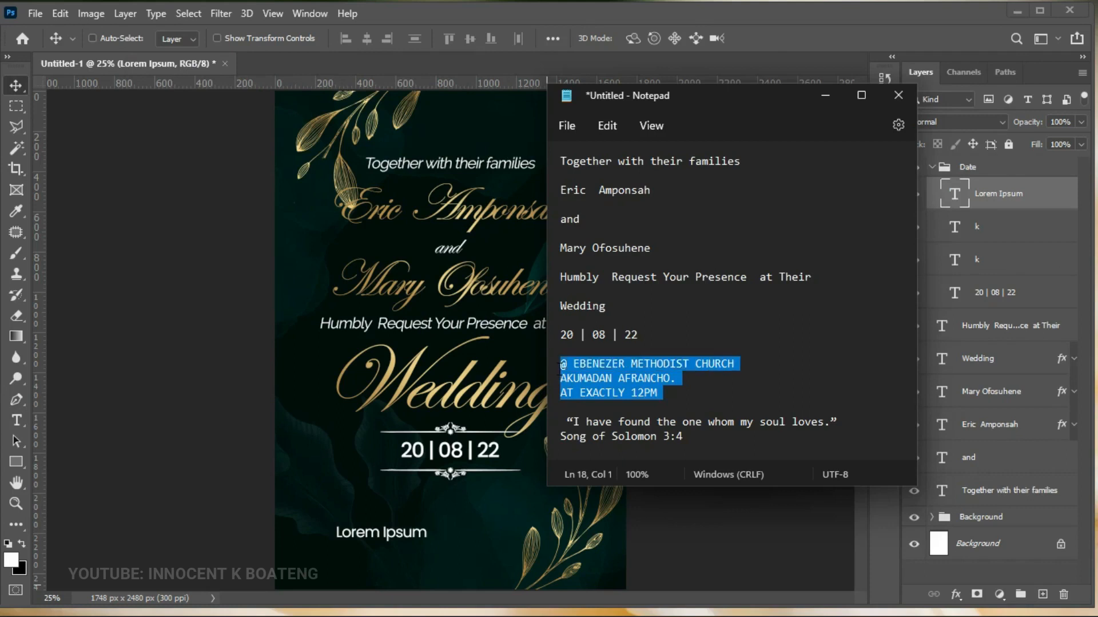
click(389, 533)
double_click(389, 534)
key(ctrl+v)
click(17, 86)
drag(316, 521, 387, 501)
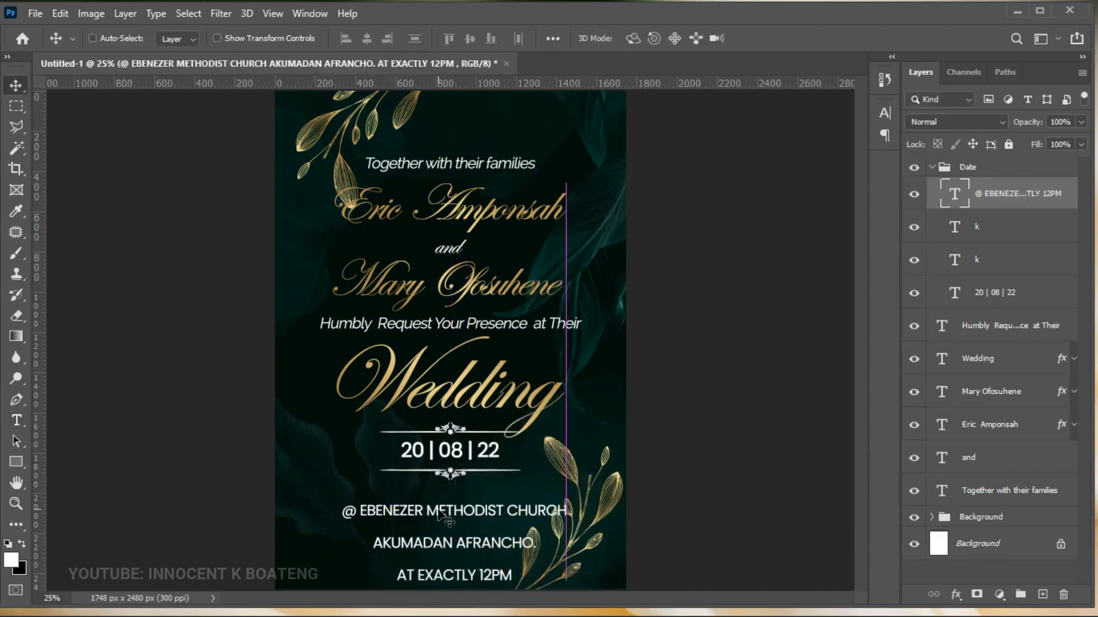
Step: Tighten the leading of the three-line venue text to 23 pt
double_click(442, 507)
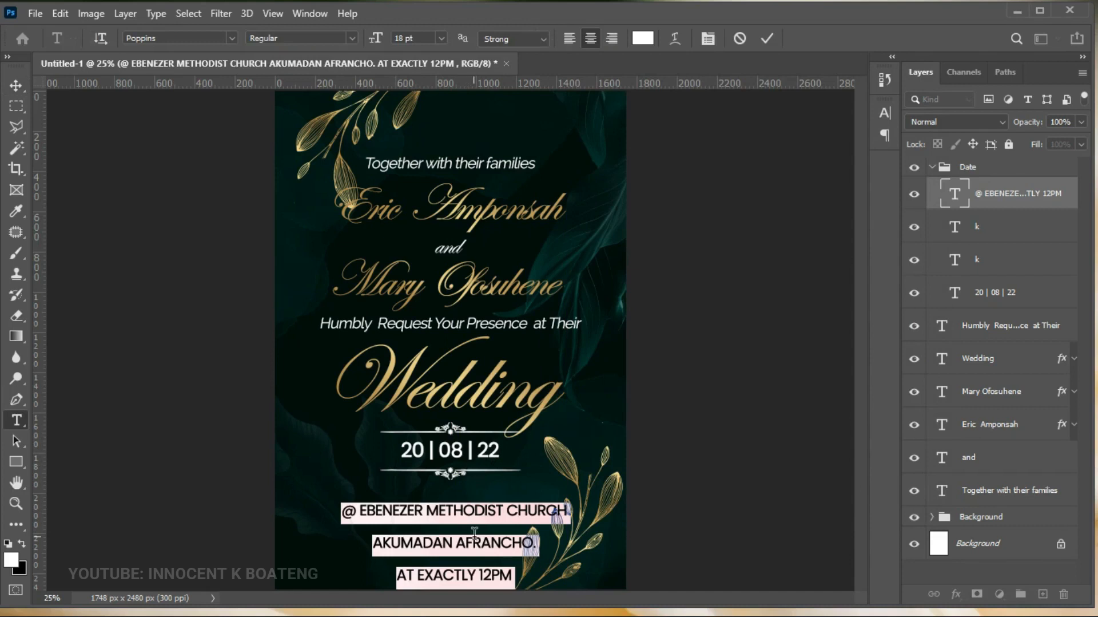
click(708, 39)
drag(797, 156, 786, 157)
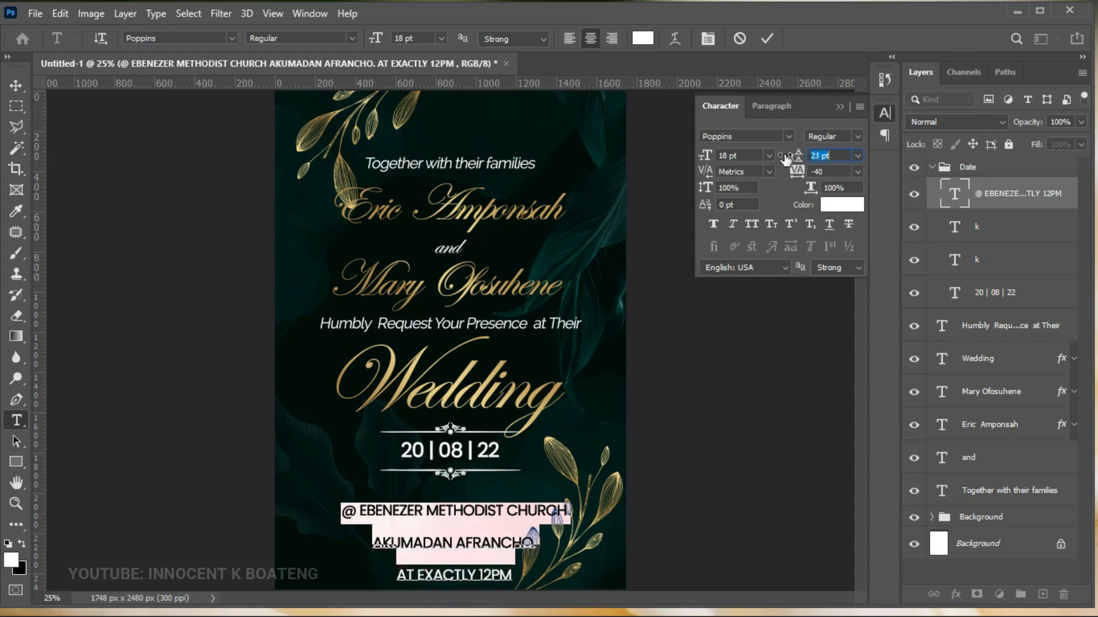
key(ctrl+Return)
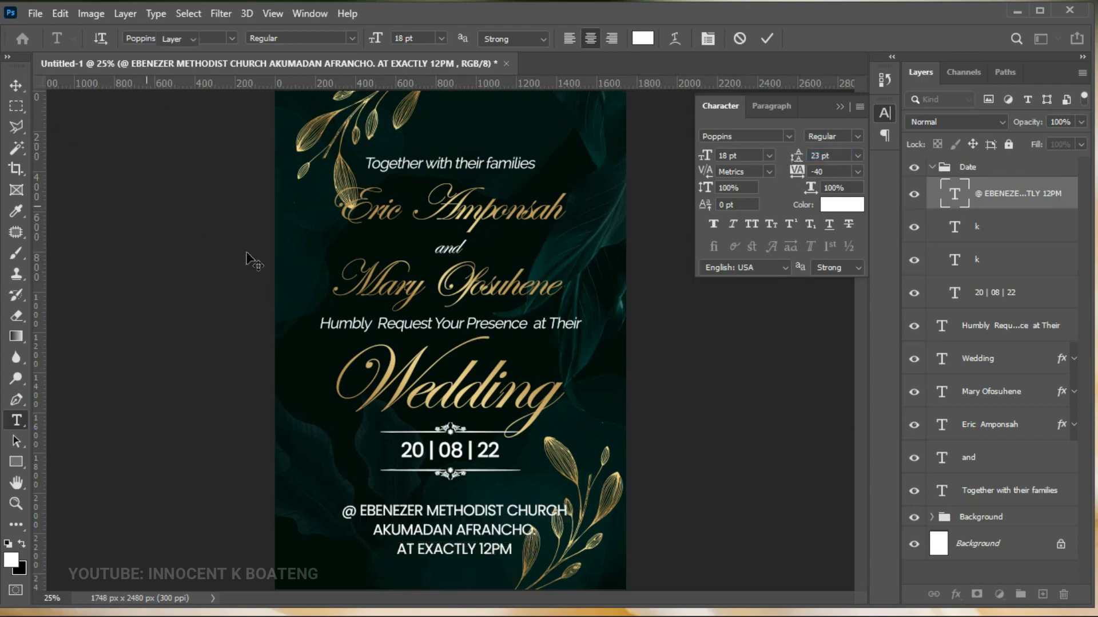
key(v)
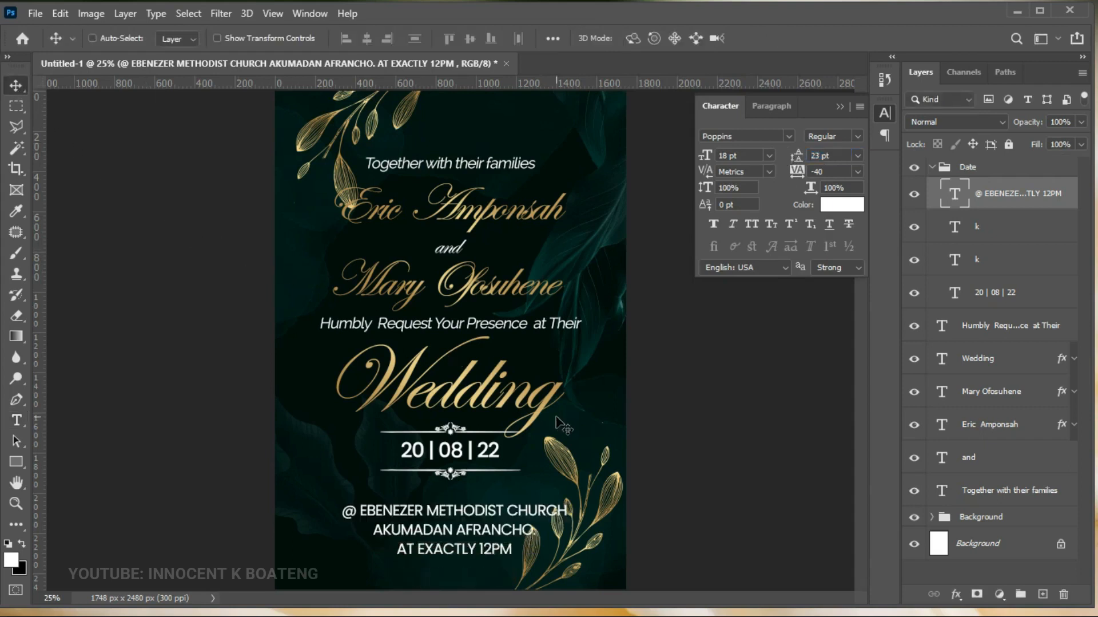
Step: Scale the venue text down to about 76.63% and centre it horizontally below the date ornaments
key(ctrl+t)
drag(568, 579, 504, 551)
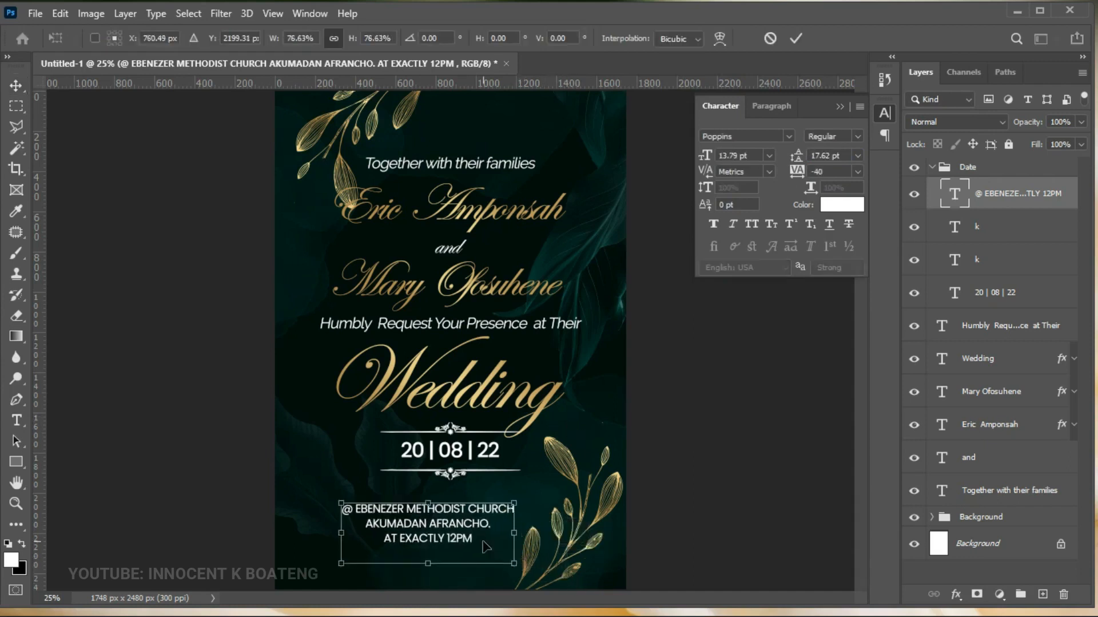
key(Escape)
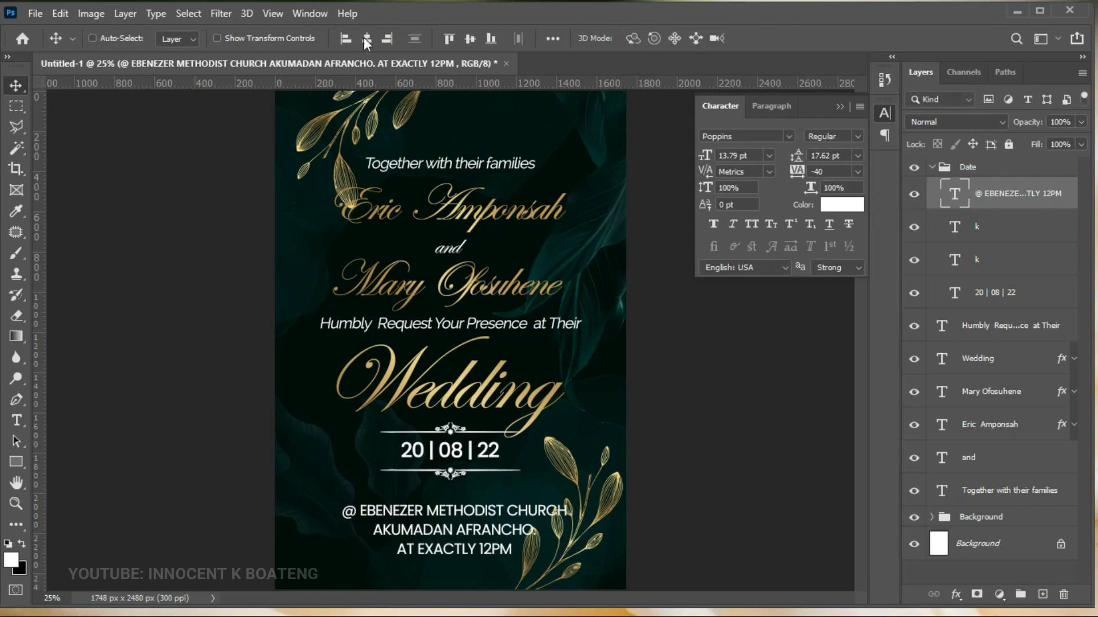
click(374, 45)
key(ctrl+plus)
drag(506, 391, 507, 383)
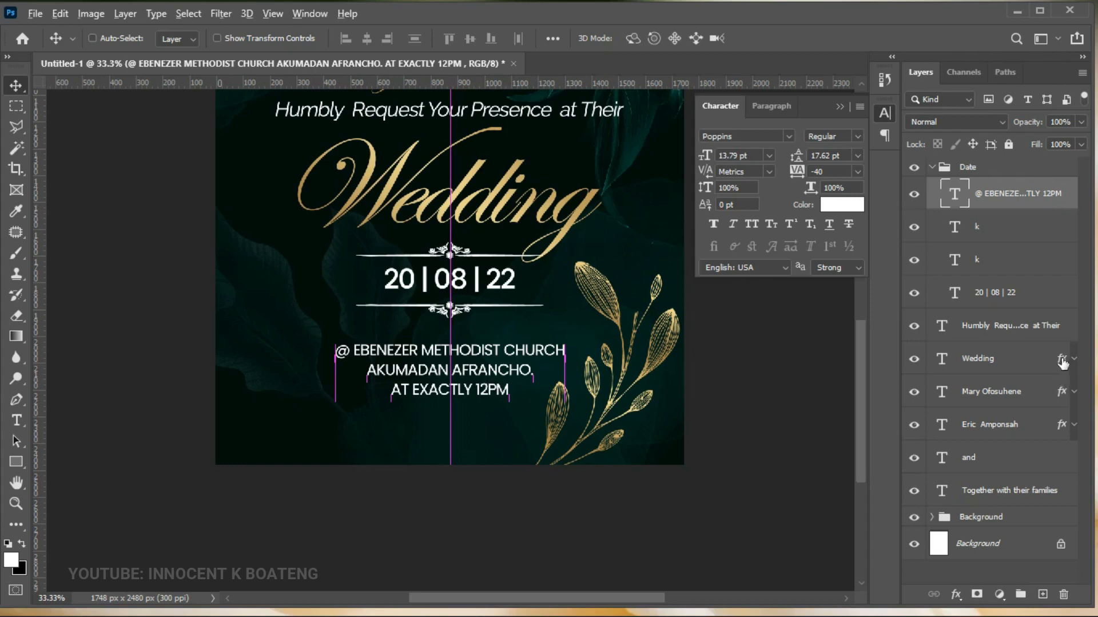
Step: Copy the gold Gradient Overlay effect from the "Wedding" layer to the venue text layer
drag(1063, 361, 1065, 206)
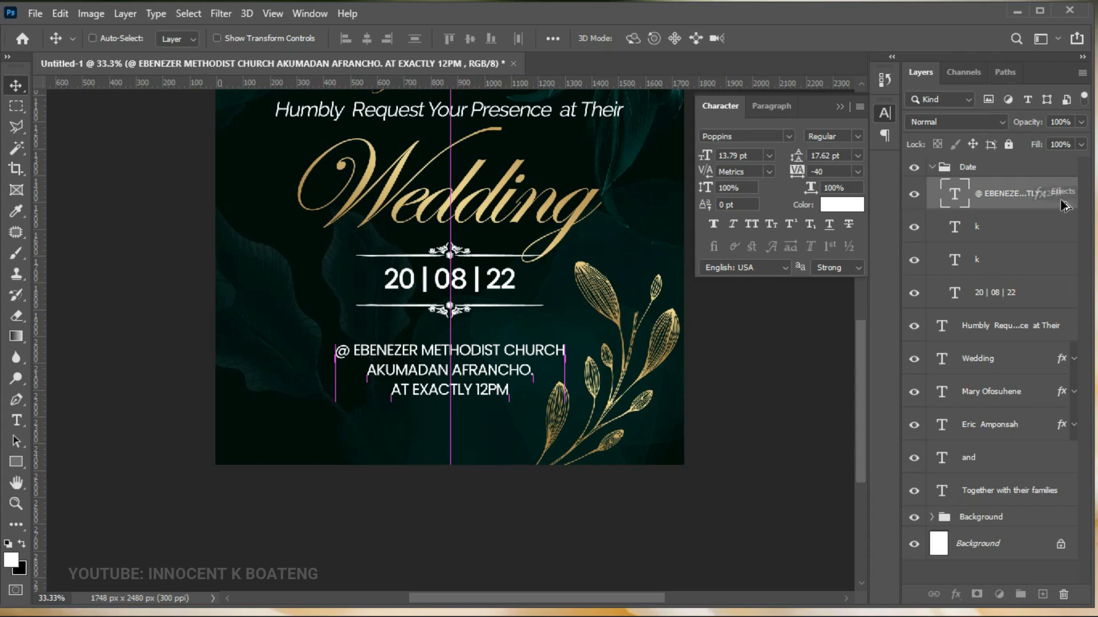
drag(1065, 205, 1064, 205)
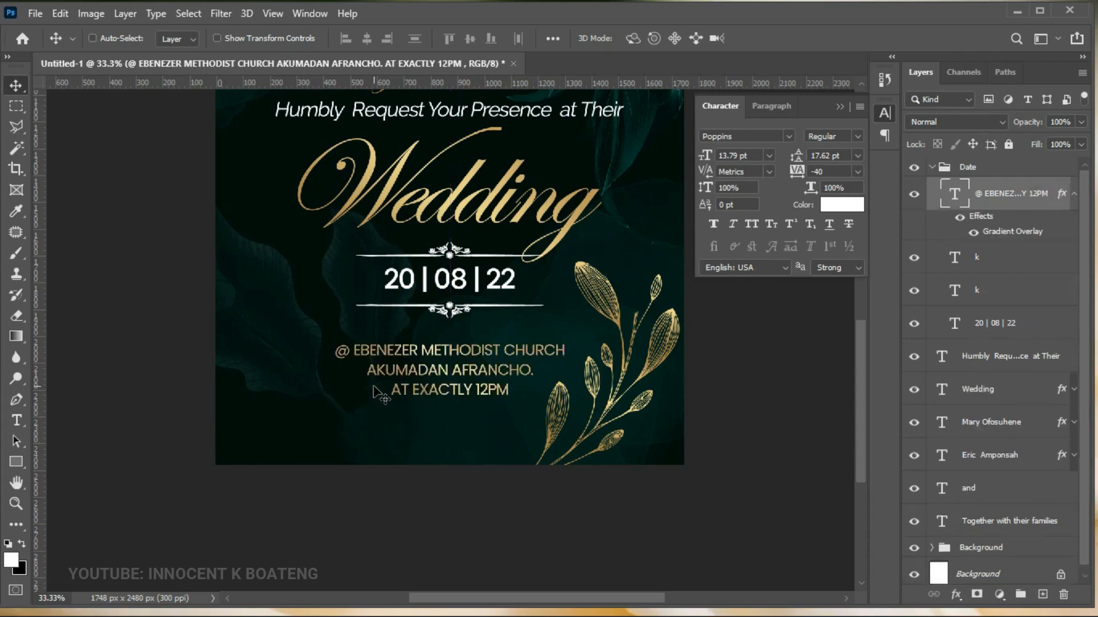
click(839, 107)
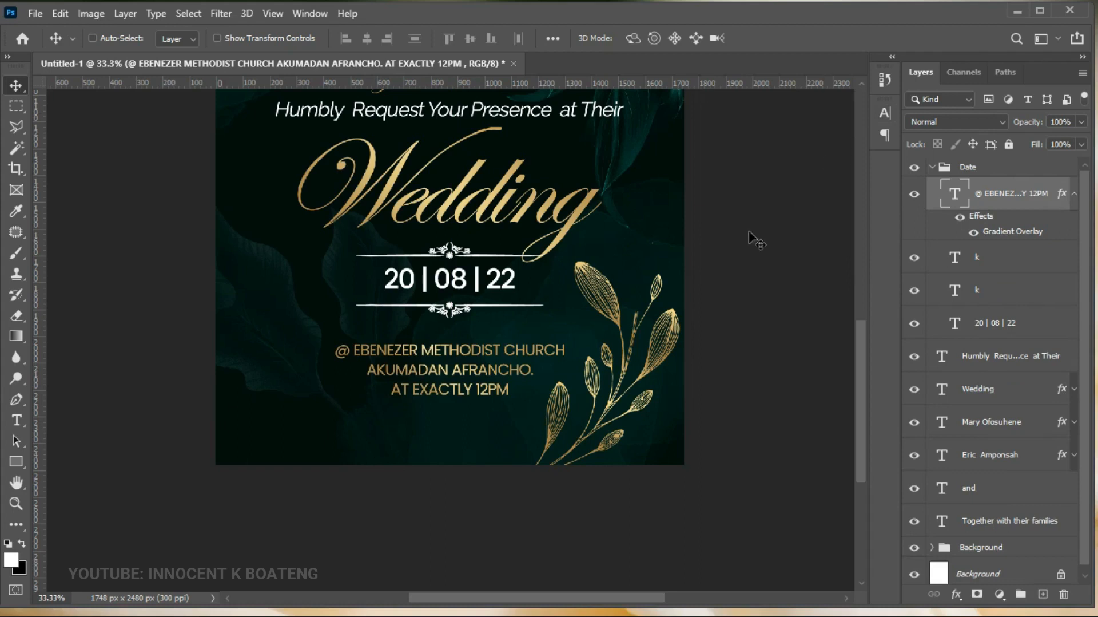
Step: Nudge the gold venue text slightly upward, closer to the date's lower ornament
key(Up)
key(Up)
key(Up)
key(Up)
key(Up)
key(Up)
key(Up)
key(Up)
key(Up)
key(Up)
key(Up)
key(Up)
key(Up)
key(Up)
key(Up)
key(Up)
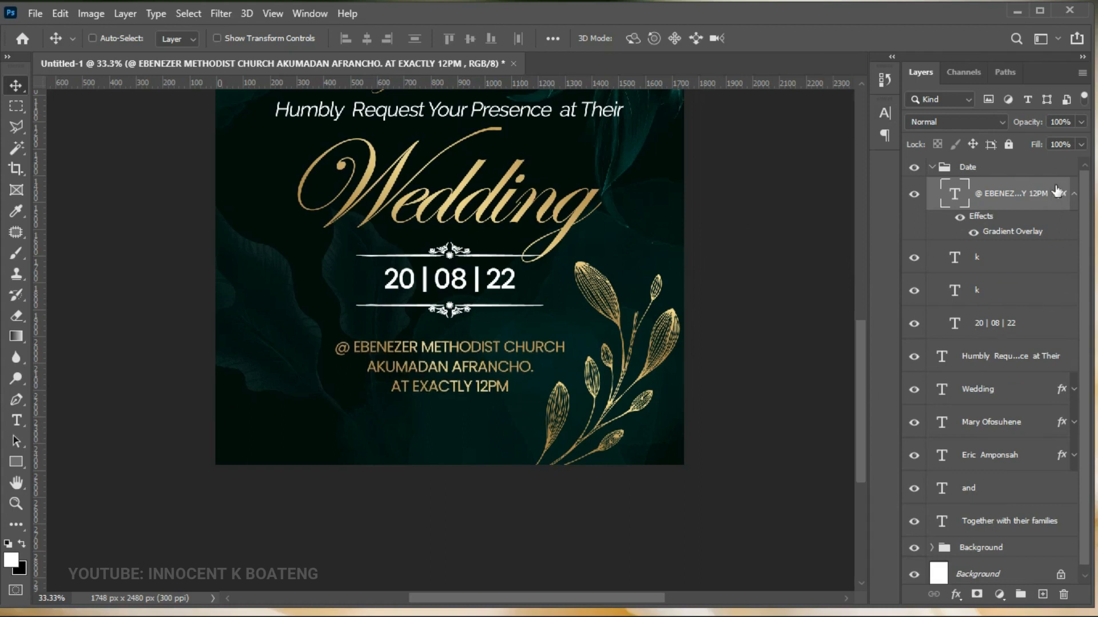
Step: Duplicate the gold venue text layer and place the copy directly below the original, near the page's lower edge
click(1075, 197)
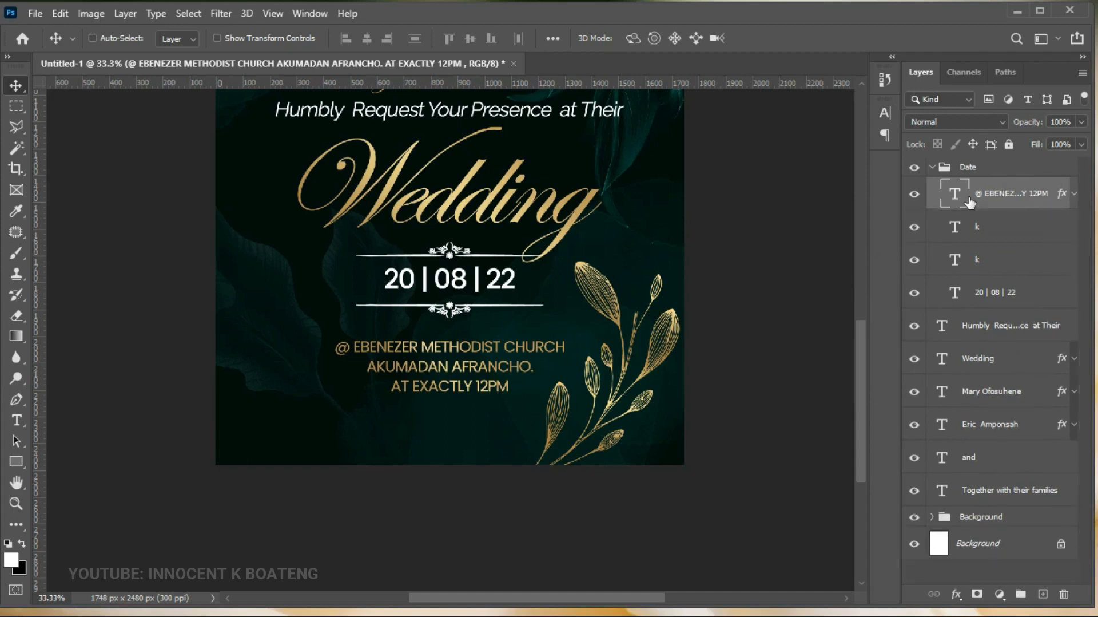
key(ctrl+j)
drag(485, 346, 475, 431)
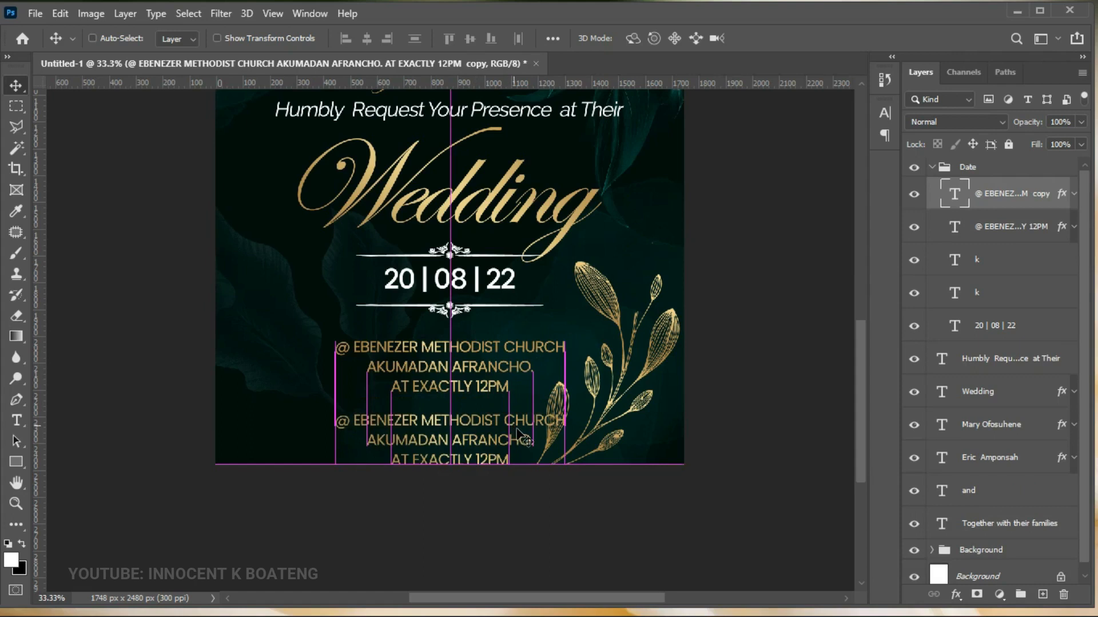
Step: Replace the duplicated text with the verse “I have found the one whom my soul loves.” Song of Solomon 3:4, copied from Notepad
key(alt+Tab)
drag(689, 435, 556, 419)
key(ctrl+c)
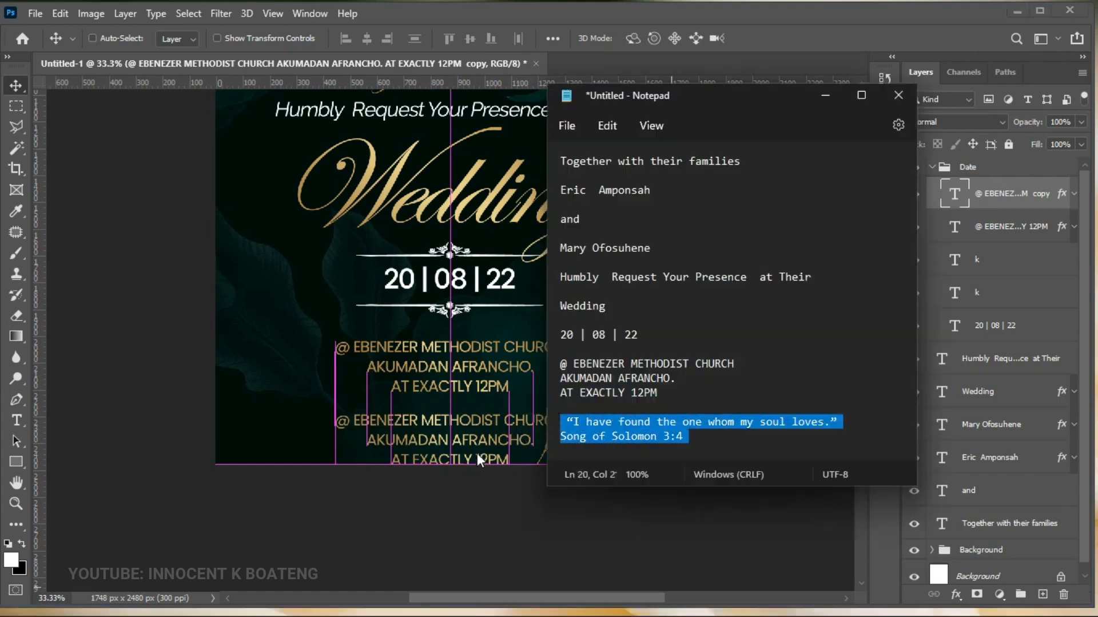
key(alt+Tab)
double_click(468, 426)
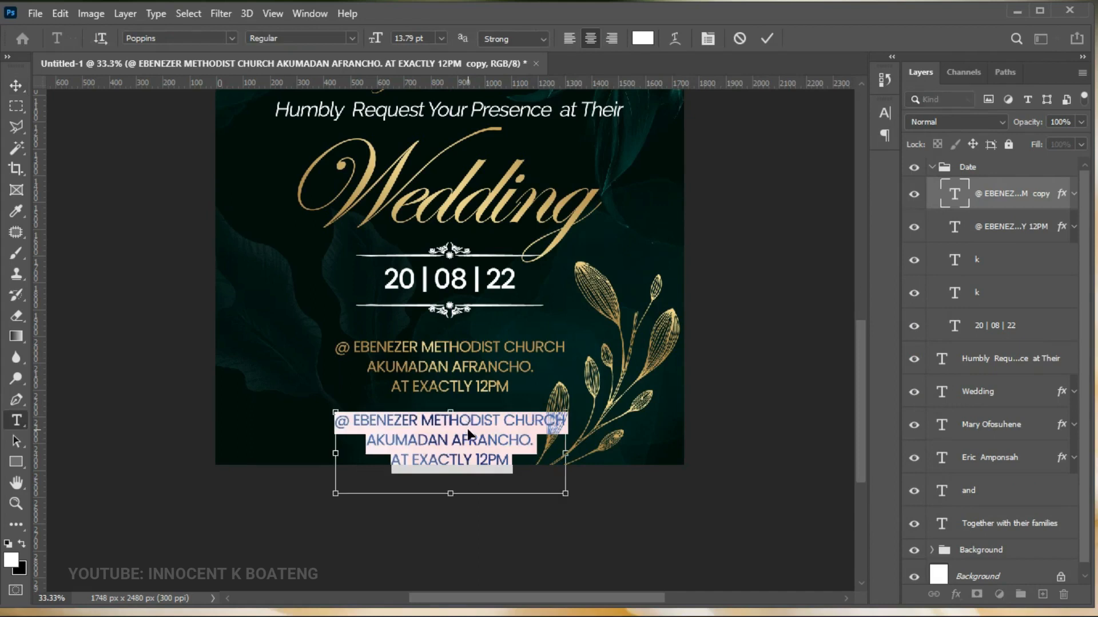
click(468, 426)
key(ctrl+a)
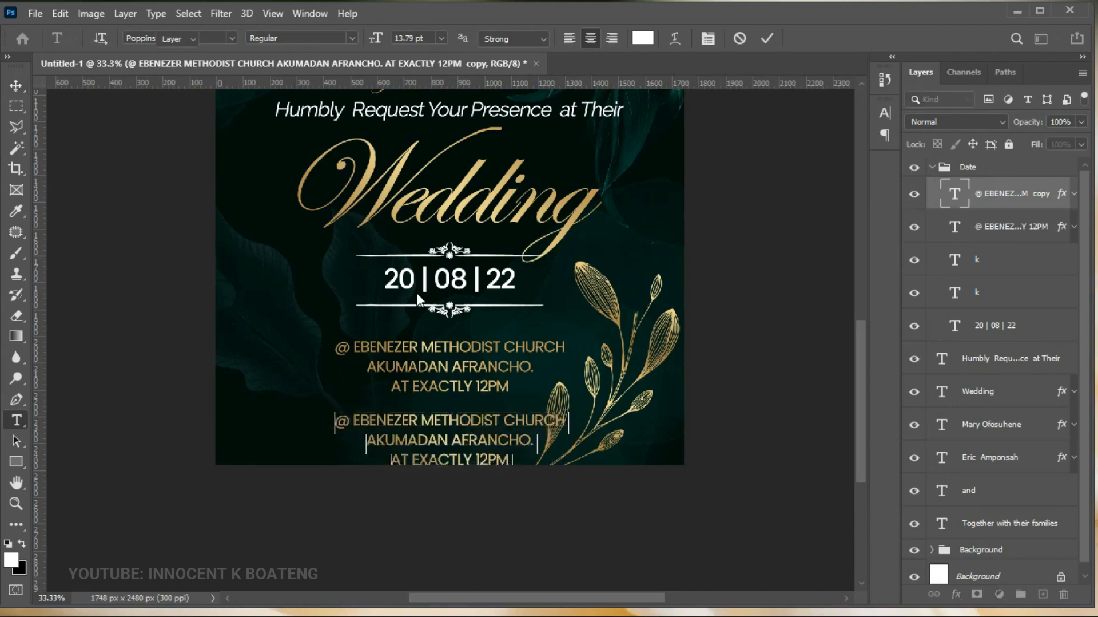
key(ctrl+v)
Step: Scale the verse text down to about 73.53% and centre it horizontally below the venue details
click(16, 84)
key(ctrl+t)
drag(607, 408, 525, 400)
key(Return)
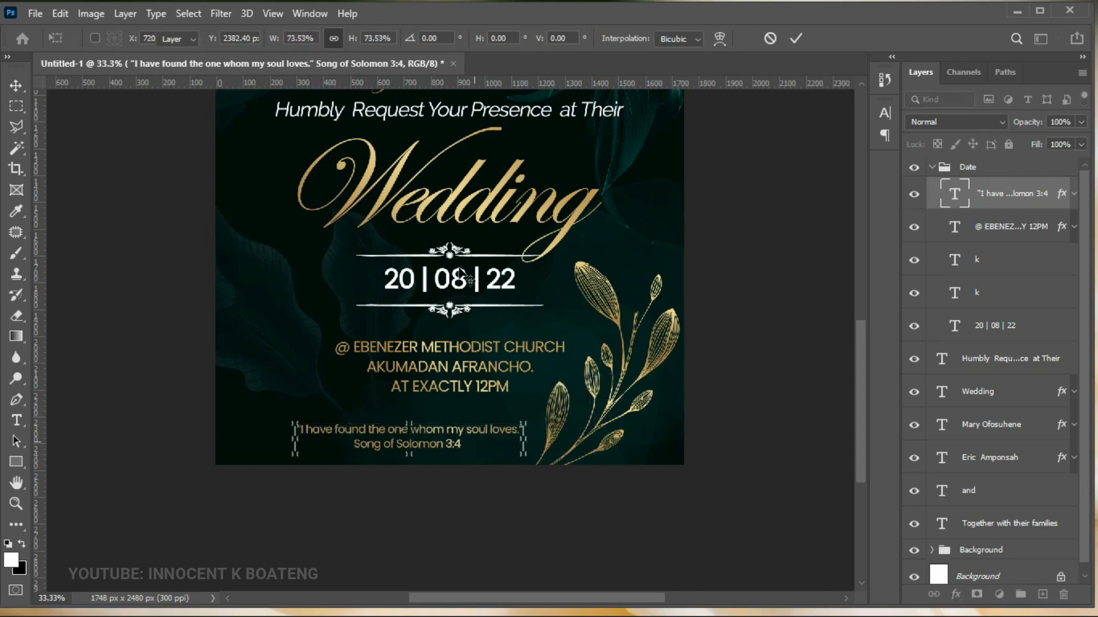
click(367, 39)
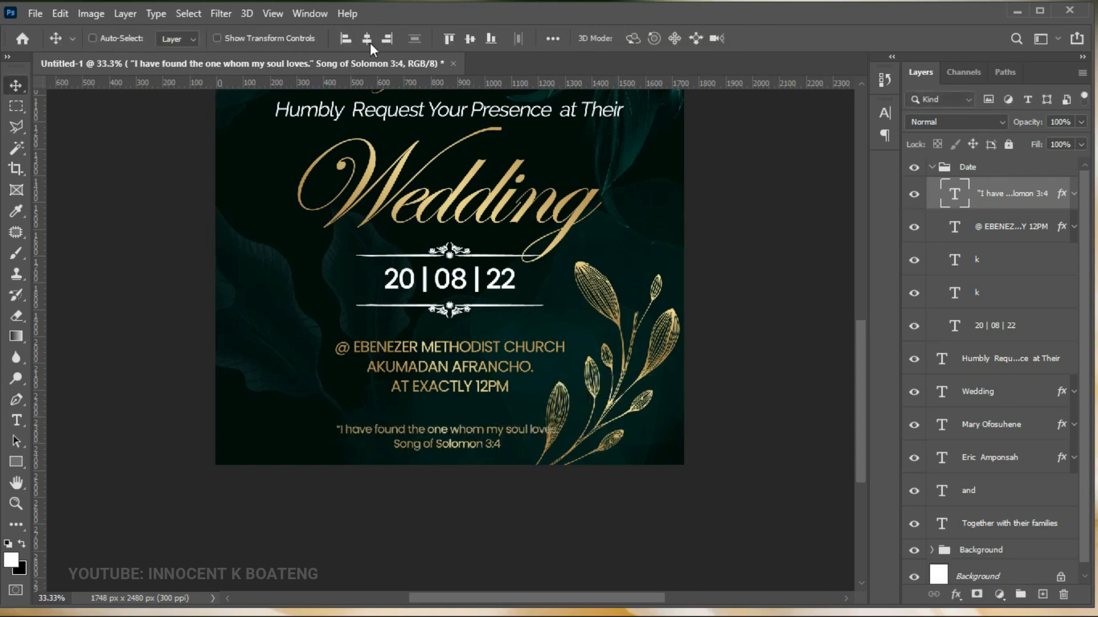
Step: Clear the gold layer style from the verse text layer
click(977, 228)
click(1010, 195)
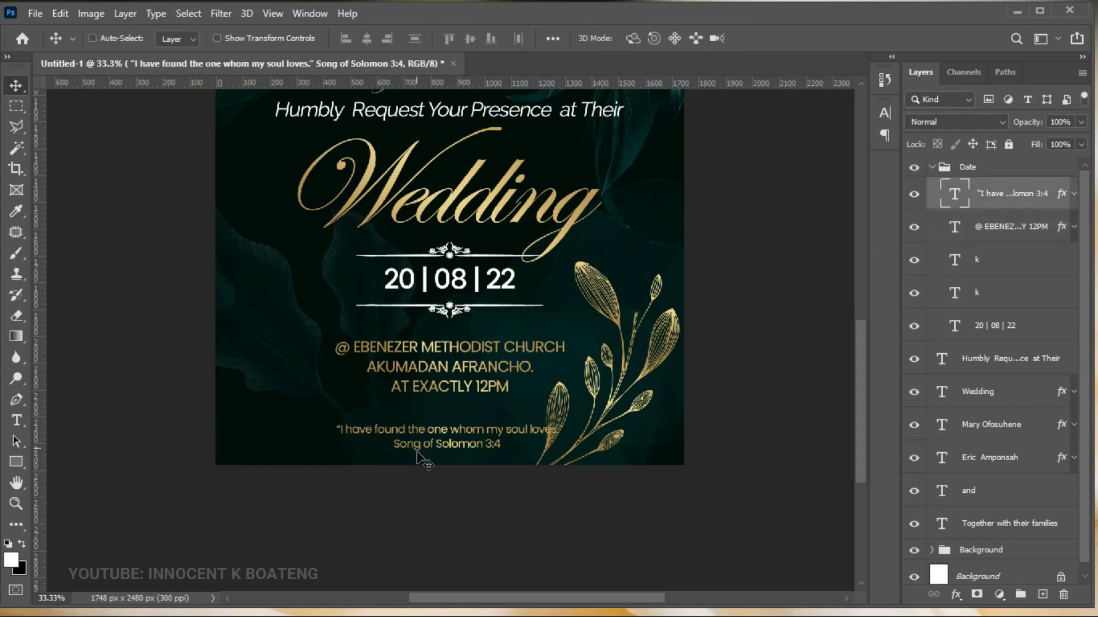
right_click(999, 195)
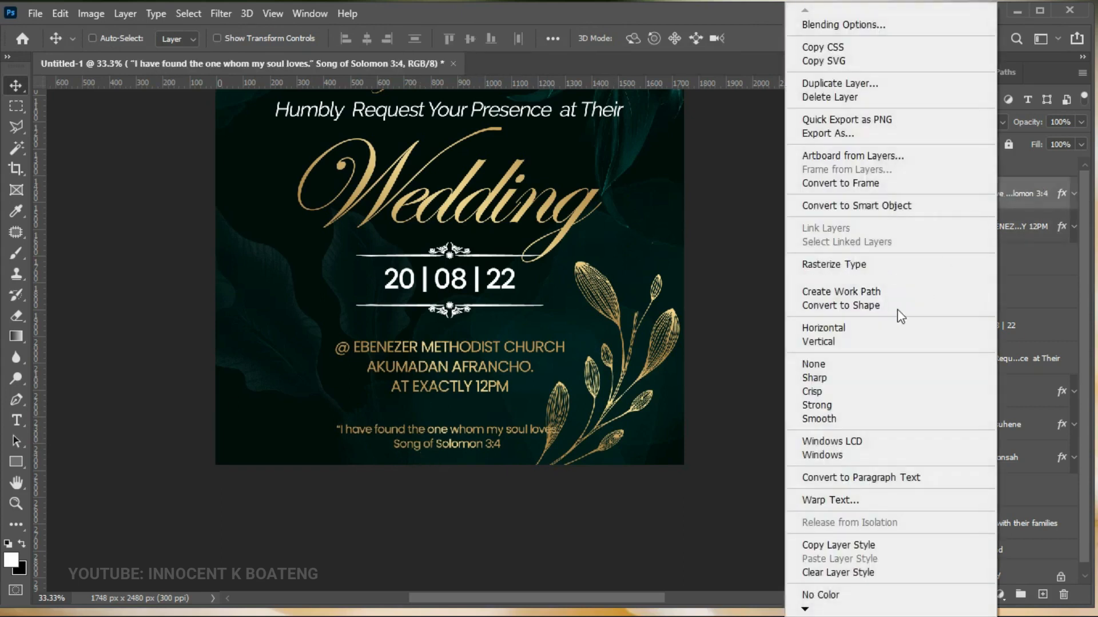
click(847, 572)
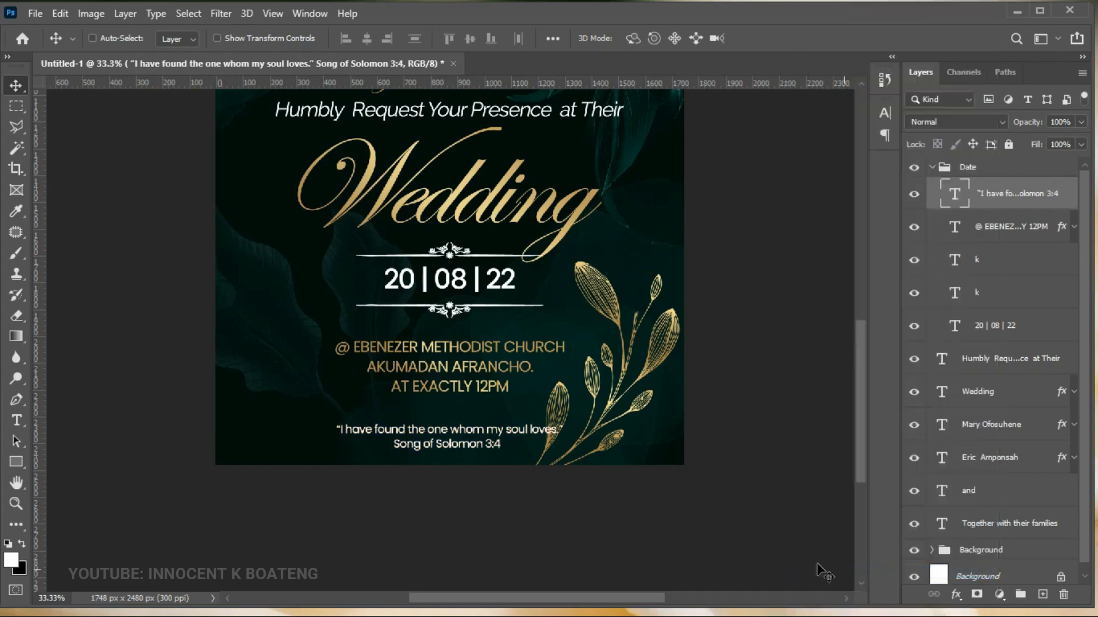
Step: Set the verse text to Poppins Medium with faux italic and nudge it slightly upward
double_click(461, 432)
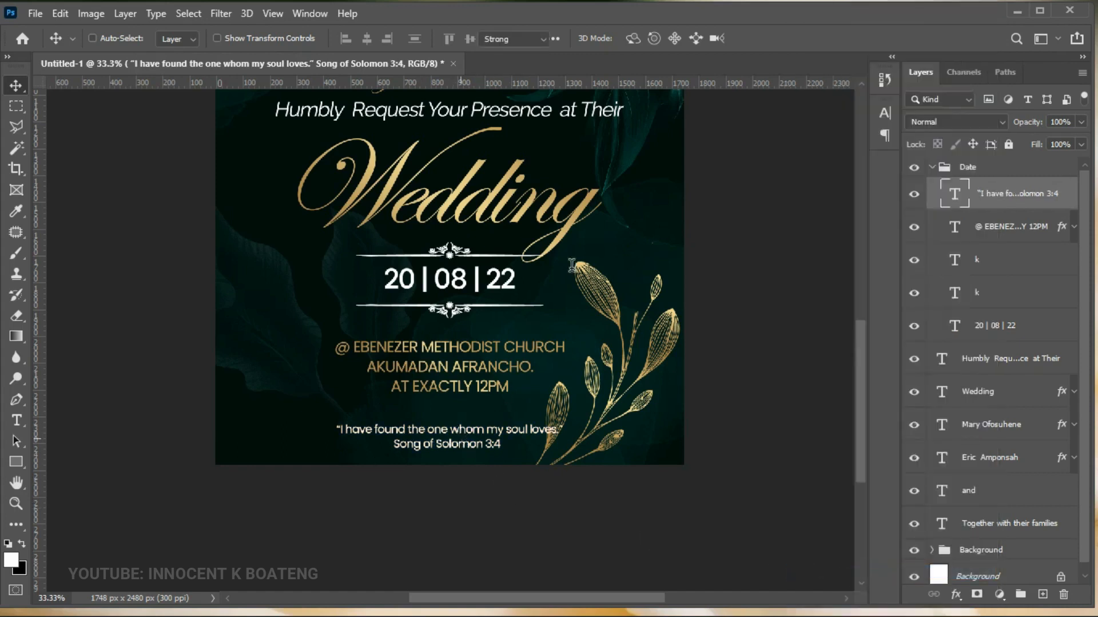
click(708, 39)
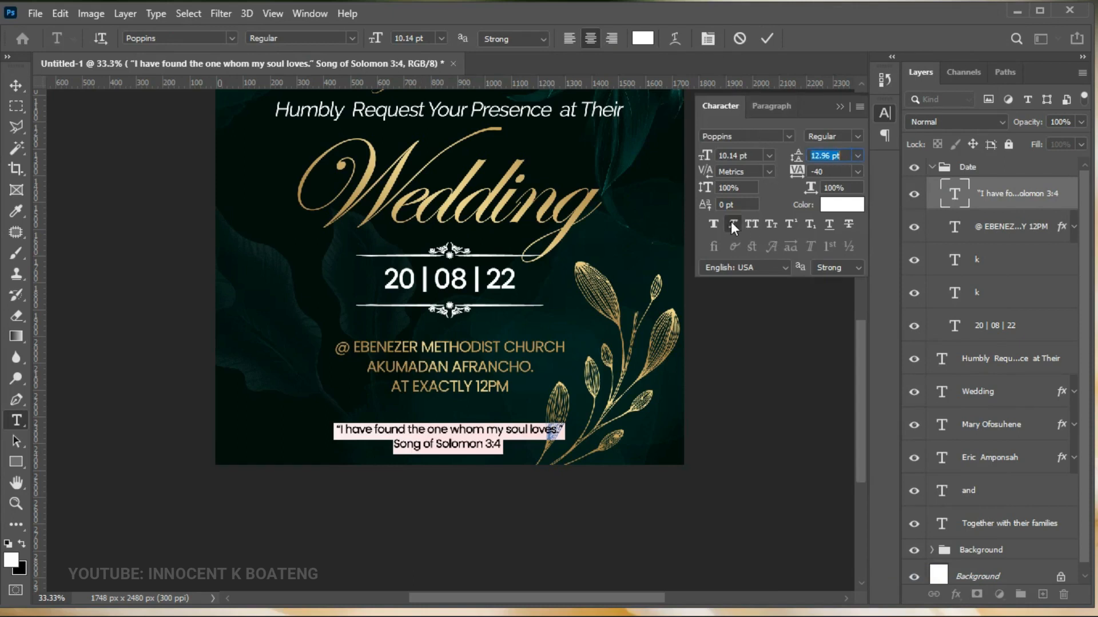
click(352, 38)
click(275, 156)
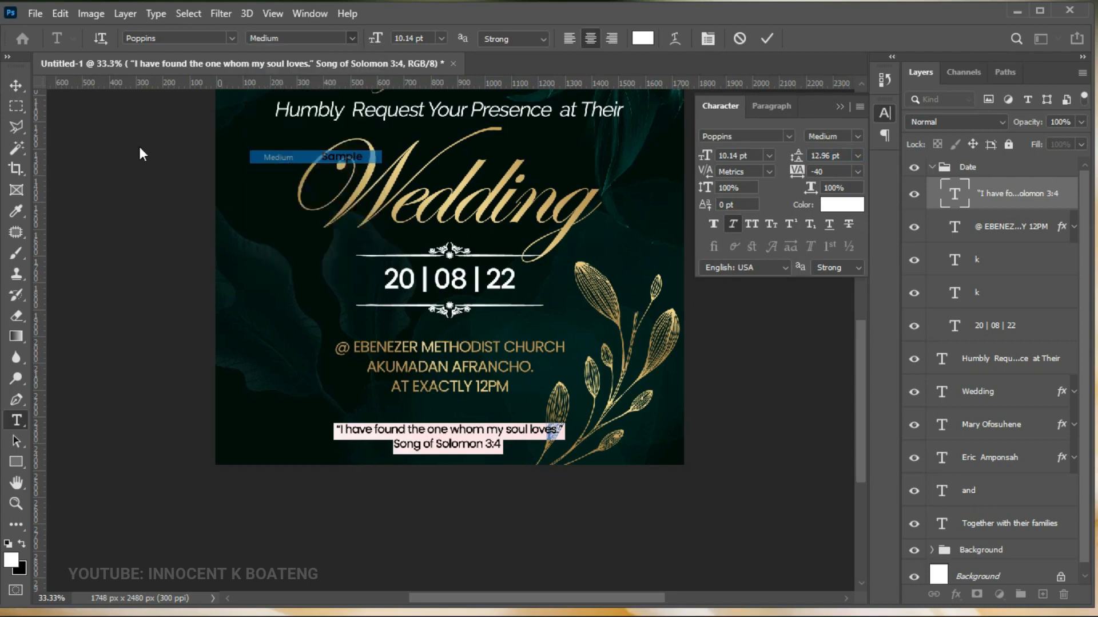
click(17, 87)
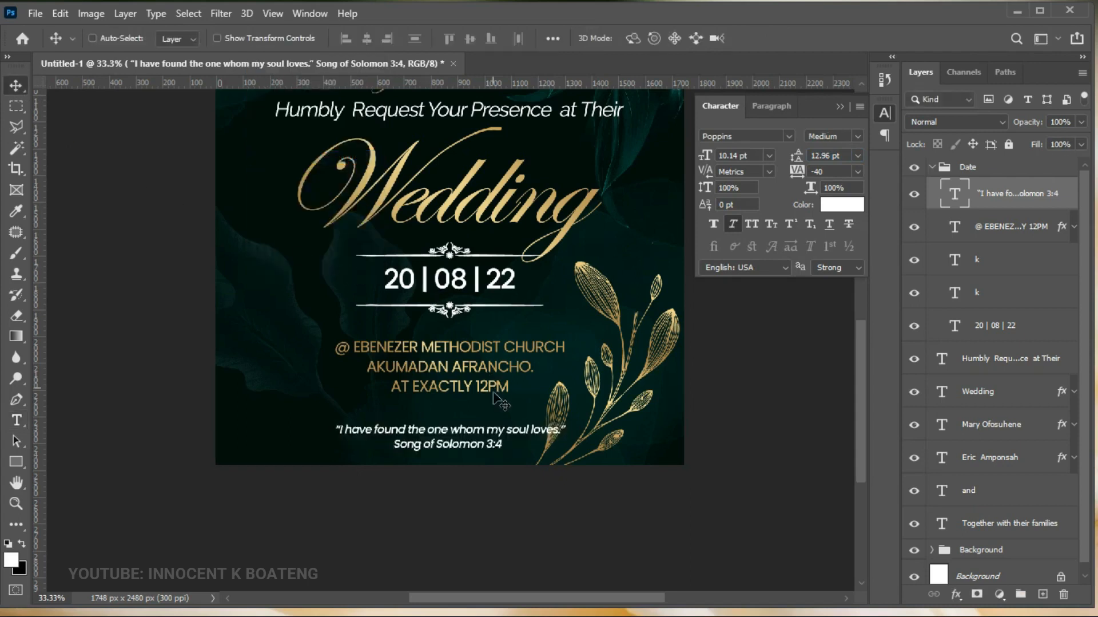
drag(490, 428, 490, 426)
click(840, 106)
Step: Group all layers from the verse through "Together with their families" and name the group "Text"
key(ctrl+minus)
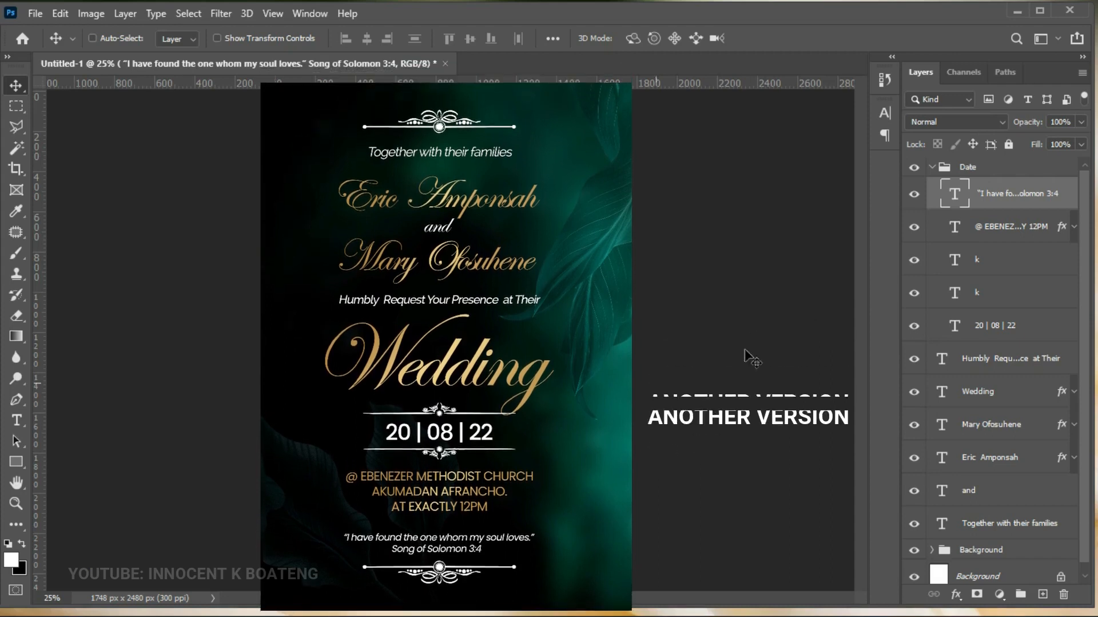
shift+click(1009, 522)
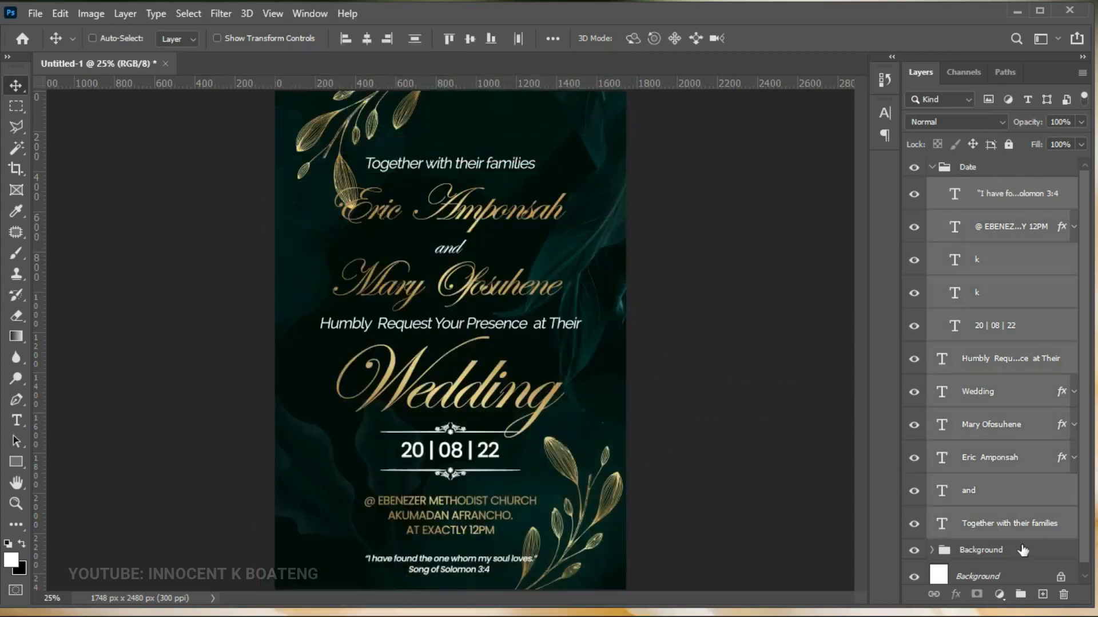
key(ctrl+g)
double_click(986, 187)
text(Text)
key(Return)
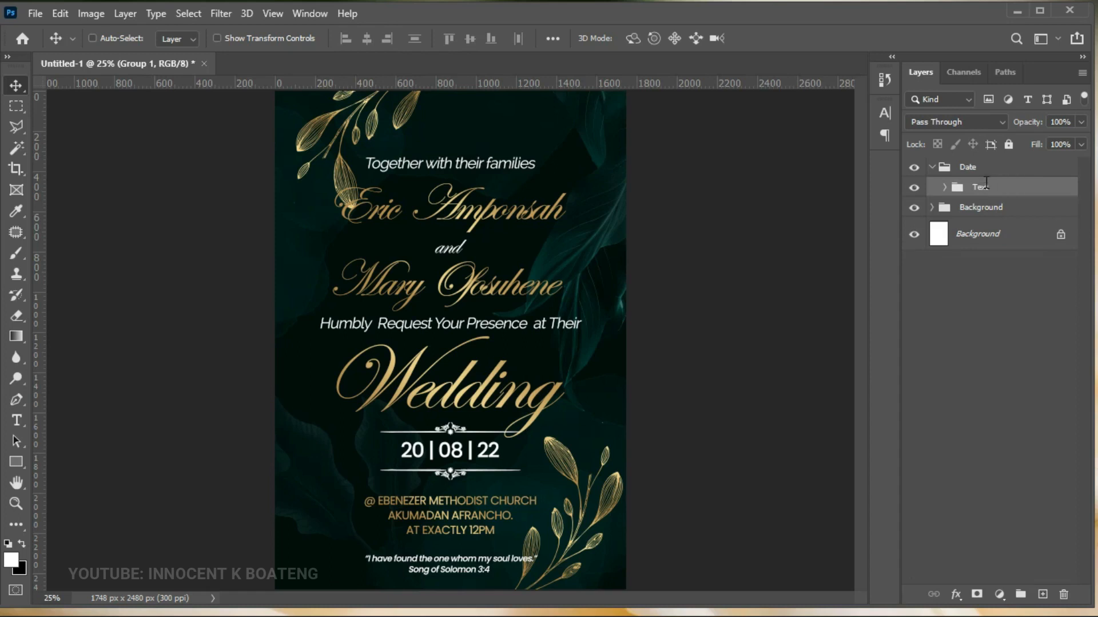